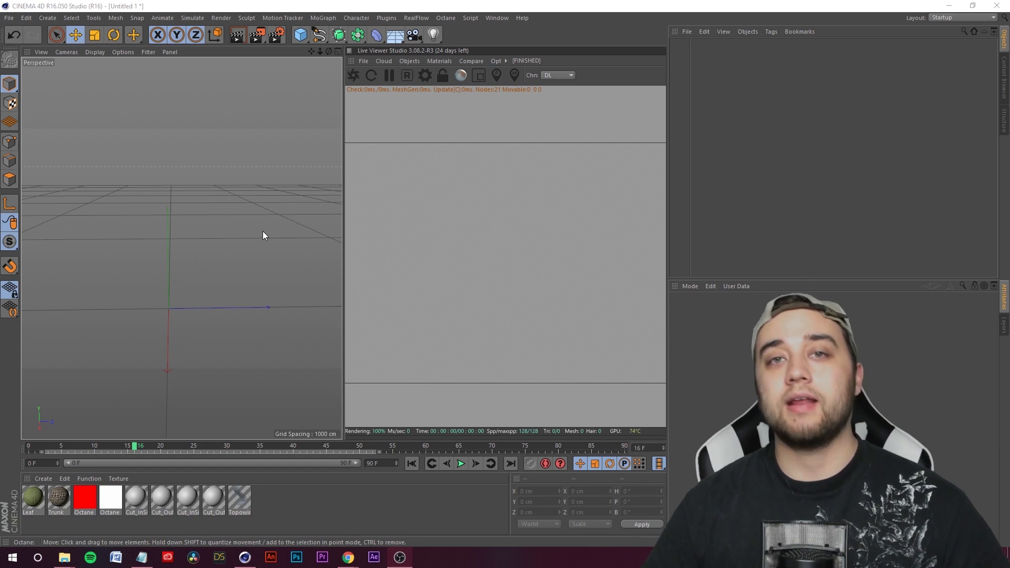
- Open the Octane Live Viewer and dock it beside the perspective viewport
{"action": "left_click_drag", "start_coordinate": [261, 228], "coordinate": [216, 185], "text": "alt"}
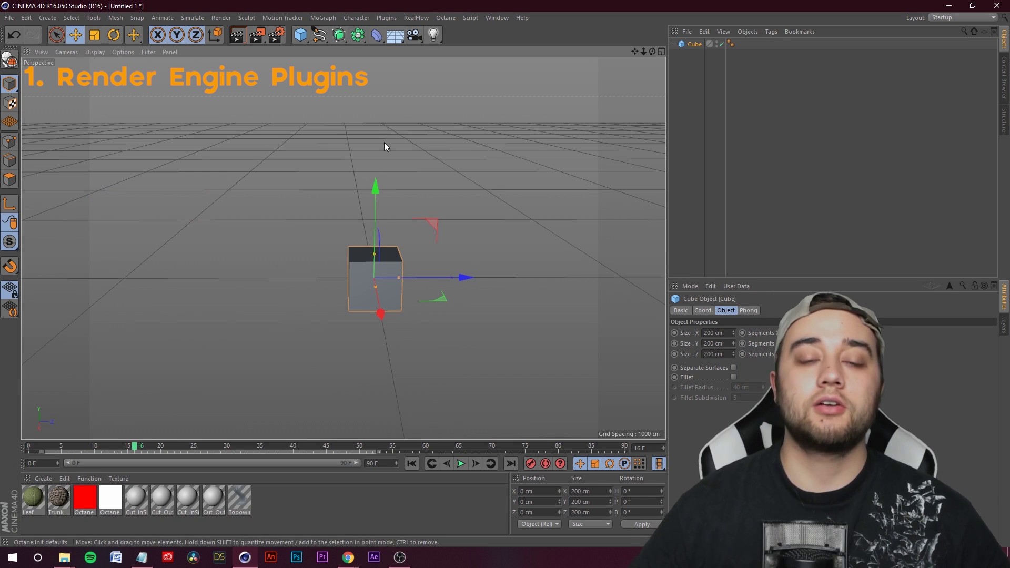
{"action": "left_click_drag", "start_coordinate": [635, 51], "coordinate": [606, 50]}
{"action": "left_click", "coordinate": [450, 18]}
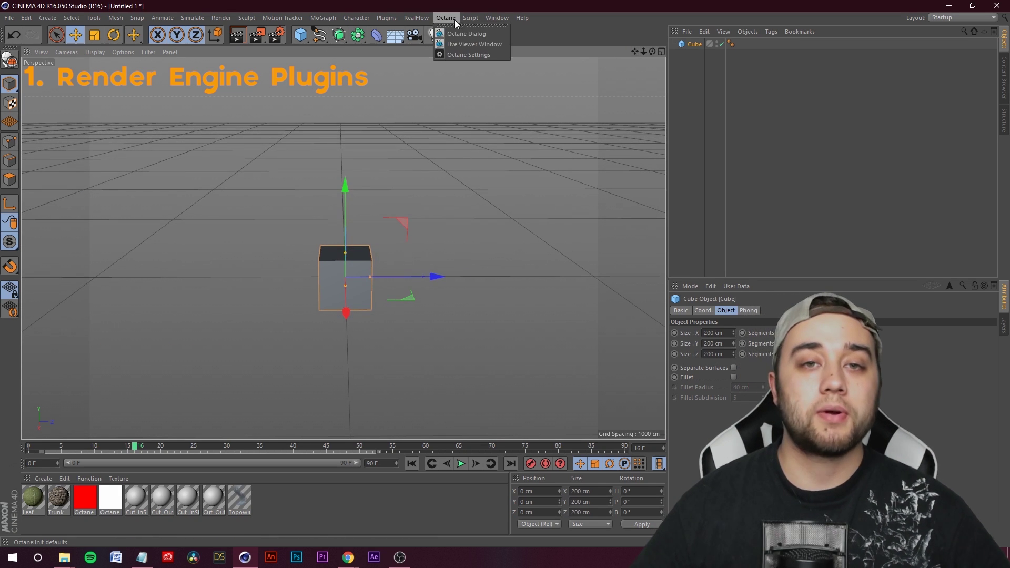
{"action": "left_click", "coordinate": [462, 46]}
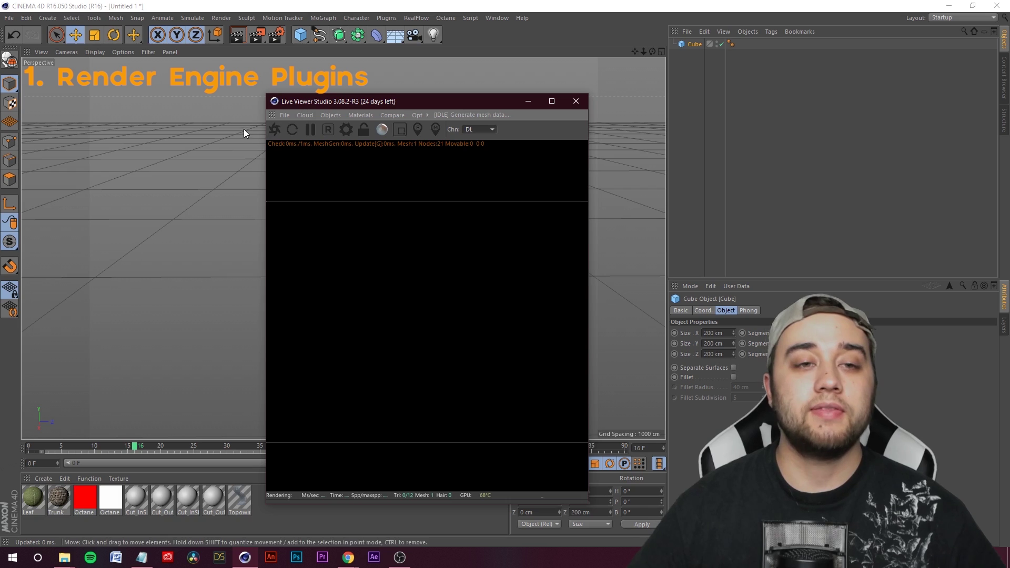
{"action": "left_click_drag", "start_coordinate": [637, 94], "coordinate": [637, 93]}
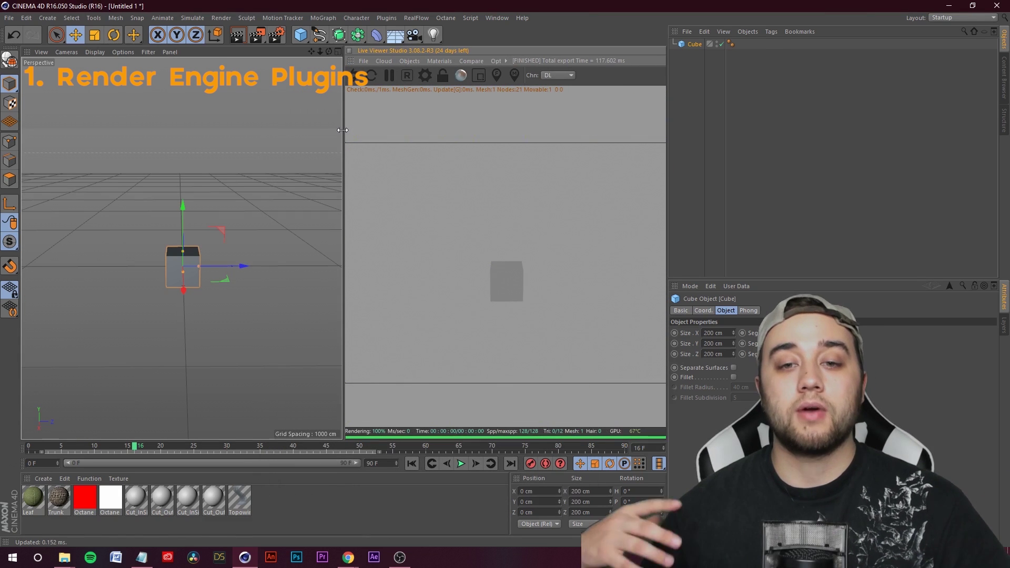
- Duplicate the cube and move the copy above the original, to about Y 253 cm and Z -128 cm
{"action": "scroll", "coordinate": [132, 274], "scroll_direction": "up", "scroll_amount": 4}
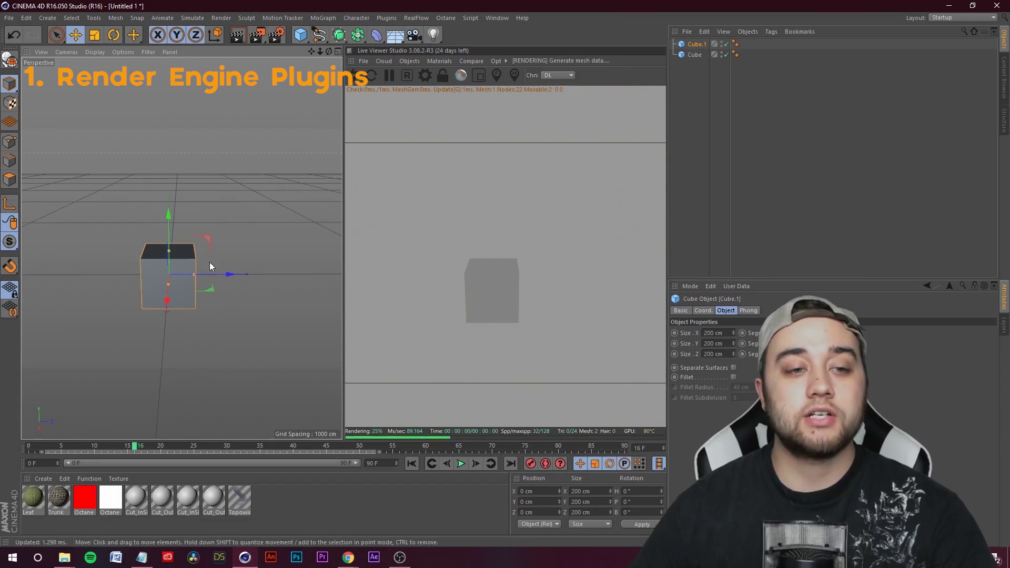
{"action": "left_click_drag", "start_coordinate": [150, 251], "coordinate": [316, 295], "text": "ctrl"}
{"action": "left_click_drag", "start_coordinate": [274, 244], "coordinate": [273, 140]}
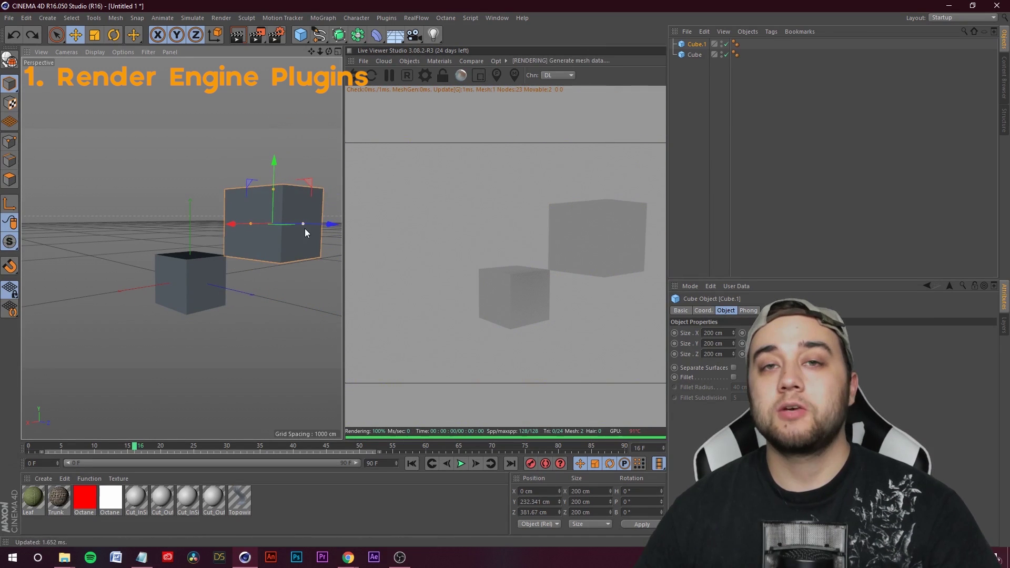
{"action": "mouse_move", "coordinate": [305, 230]}
{"action": "left_mouse_down"}
{"action": "mouse_move", "coordinate": [181, 225]}
{"action": "mouse_move", "coordinate": [307, 229]}
{"action": "left_mouse_up"}
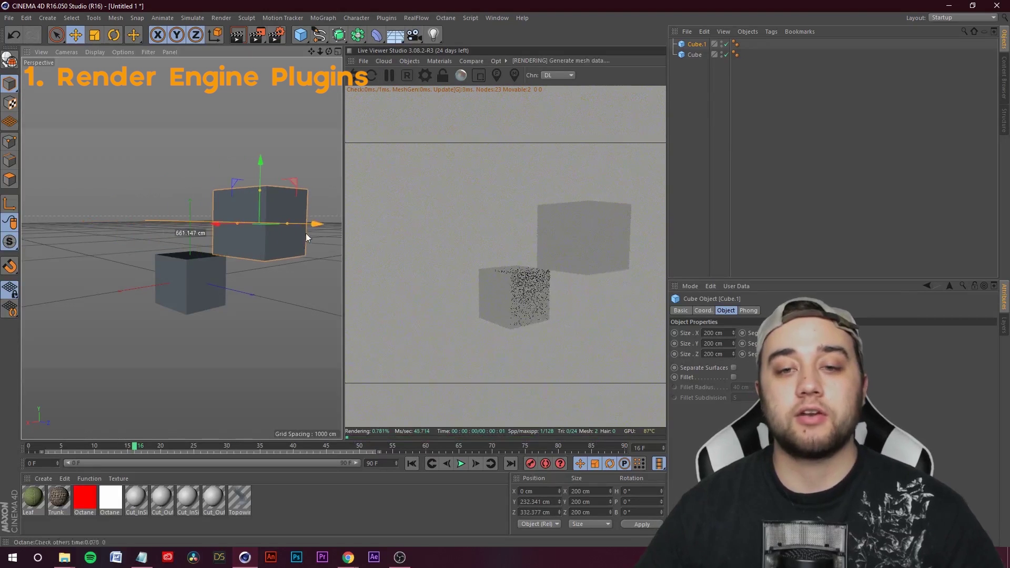
{"action": "key", "text": "space"}
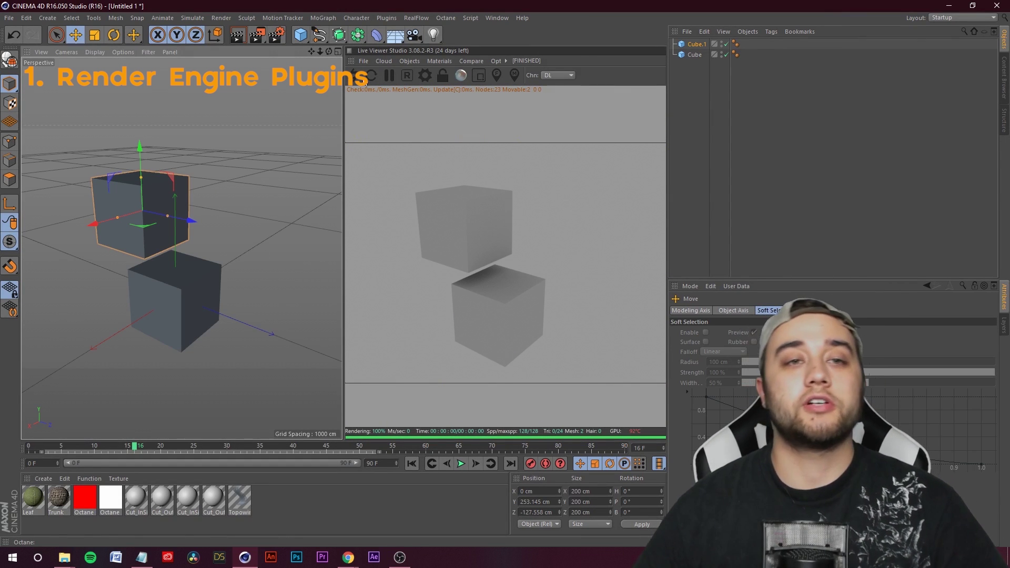
- Review the list of available renderers in the render settings
{"action": "left_click", "coordinate": [277, 35]}
{"action": "left_click", "coordinate": [135, 34]}
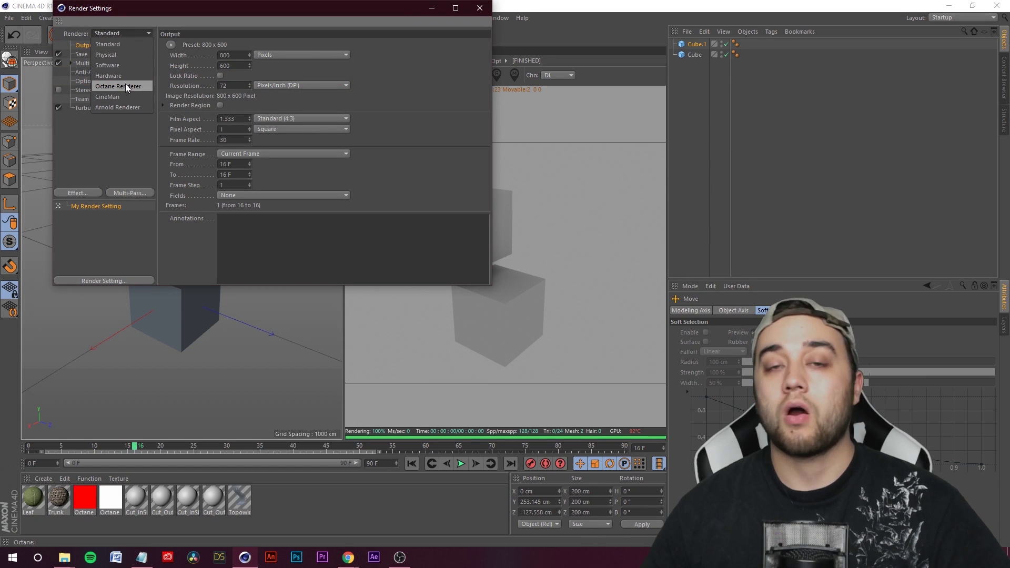
{"action": "left_click", "coordinate": [118, 157]}
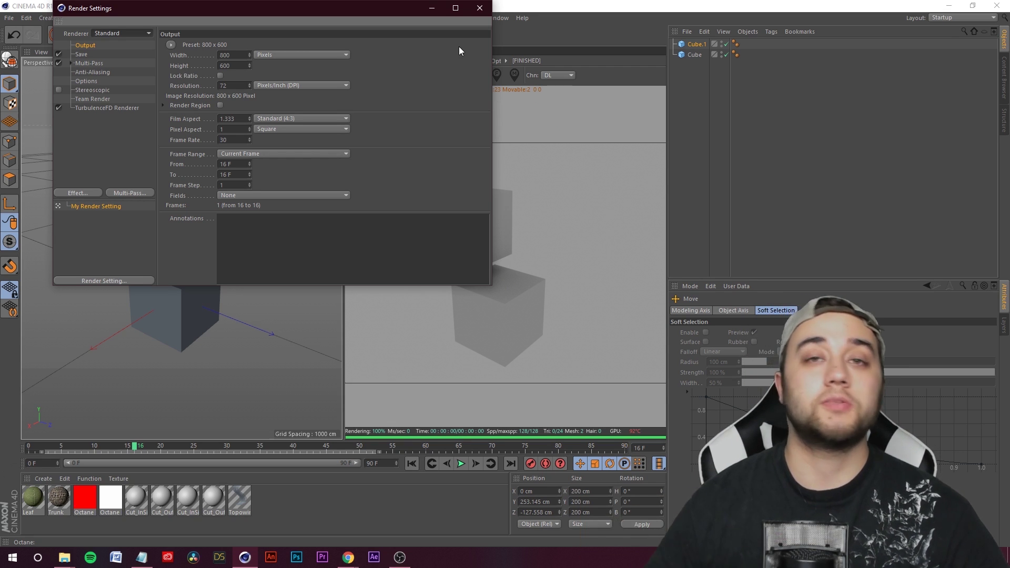
{"action": "left_click", "coordinate": [480, 8]}
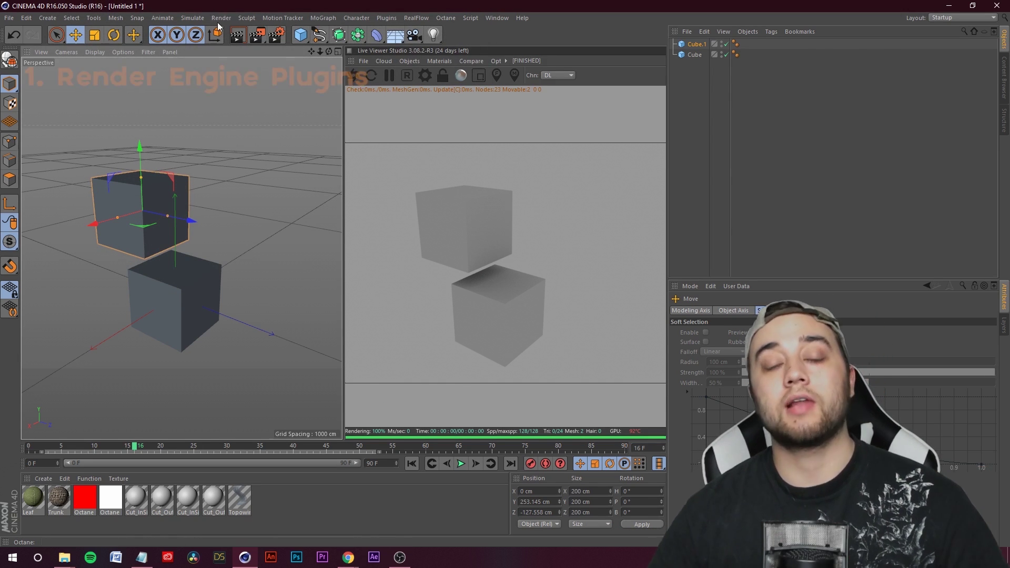
- Add an Octane Arealight and move it up behind the cubes, to about Y 514 cm and Z -608 cm
{"action": "left_click", "coordinate": [408, 61]}
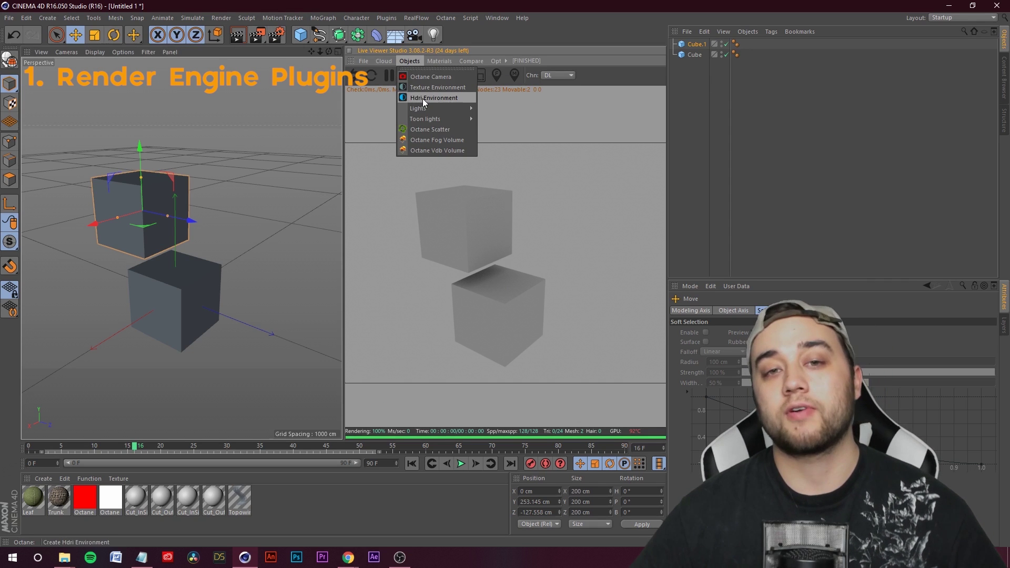
{"action": "mouse_move", "coordinate": [425, 107]}
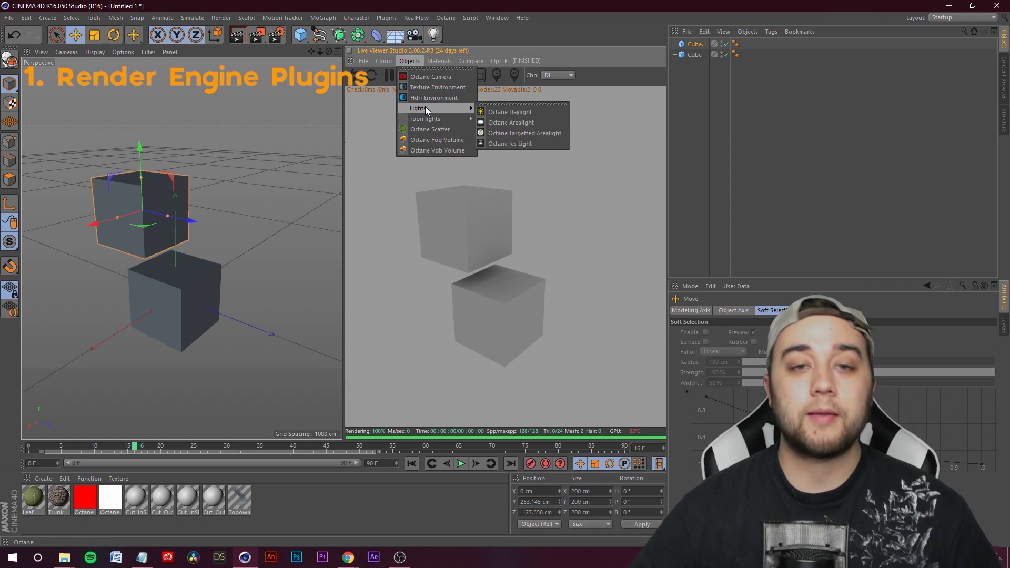
{"action": "left_click", "coordinate": [515, 125]}
{"action": "left_click_drag", "start_coordinate": [181, 254], "coordinate": [101, 121]}
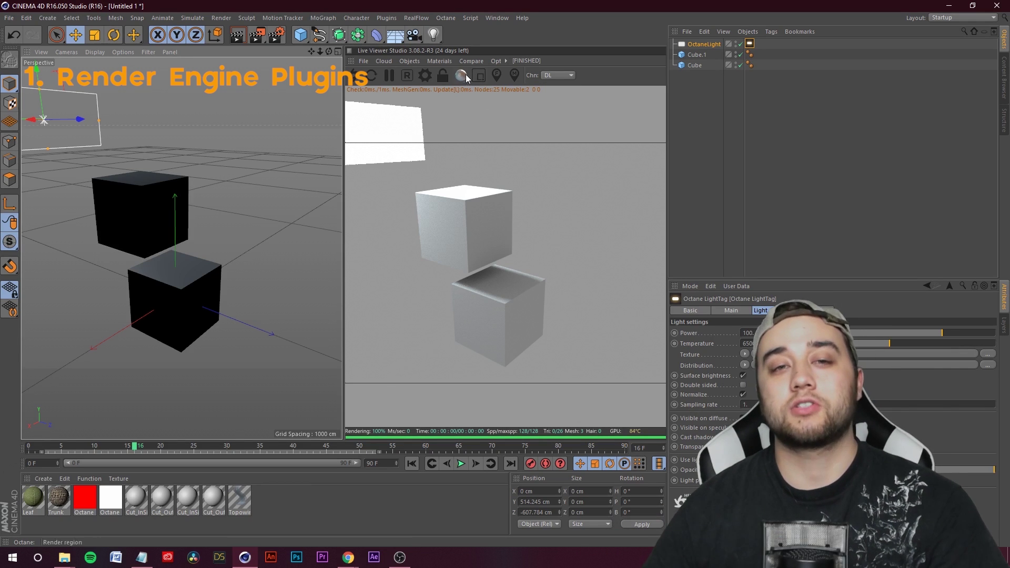
- Add an Octane Camera and enable post processing in its camera tag
{"action": "left_click", "coordinate": [410, 61]}
{"action": "left_click", "coordinate": [415, 76]}
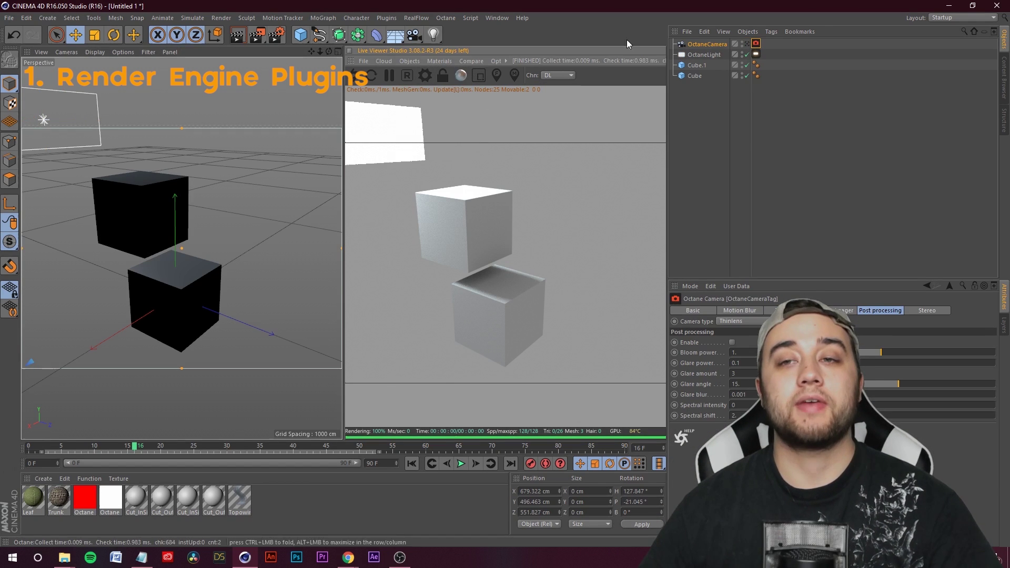
{"action": "left_click", "coordinate": [756, 44]}
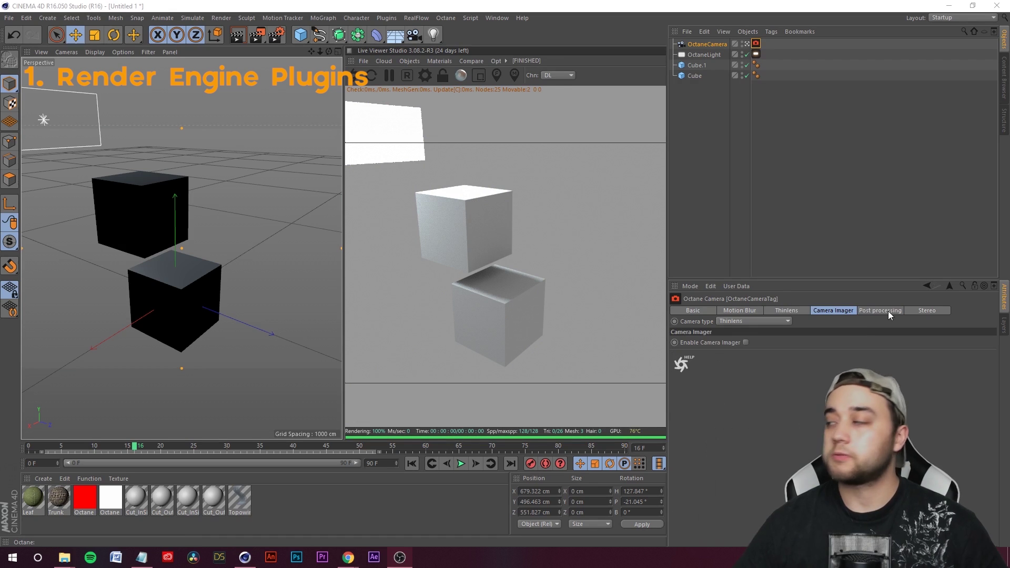
{"action": "left_click", "coordinate": [732, 342]}
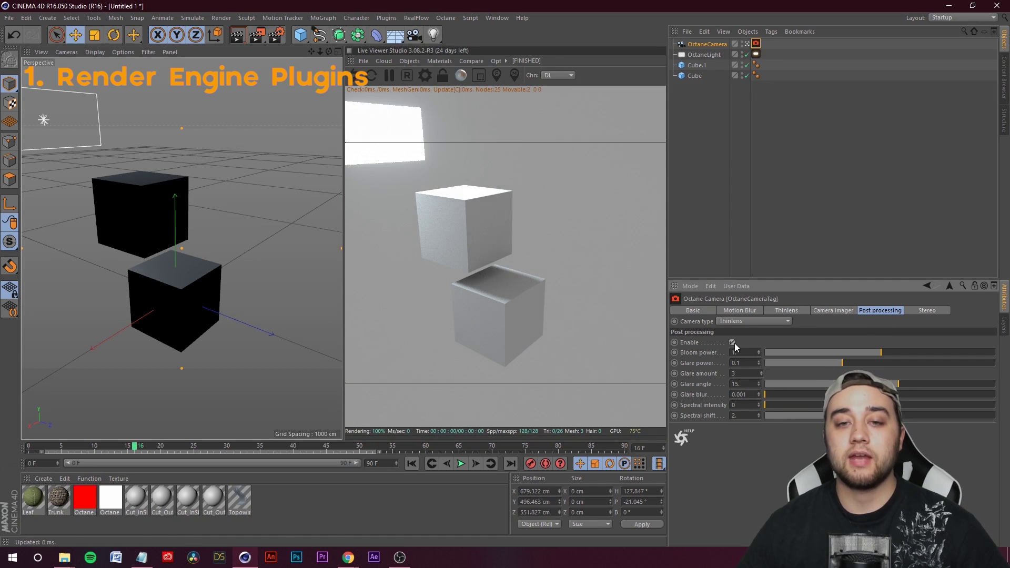
{"action": "left_click", "coordinate": [733, 342]}
{"action": "left_click", "coordinate": [733, 342]}
{"action": "left_click", "coordinate": [731, 342]}
{"action": "left_click", "coordinate": [732, 342]}
{"action": "left_click", "coordinate": [301, 515]}
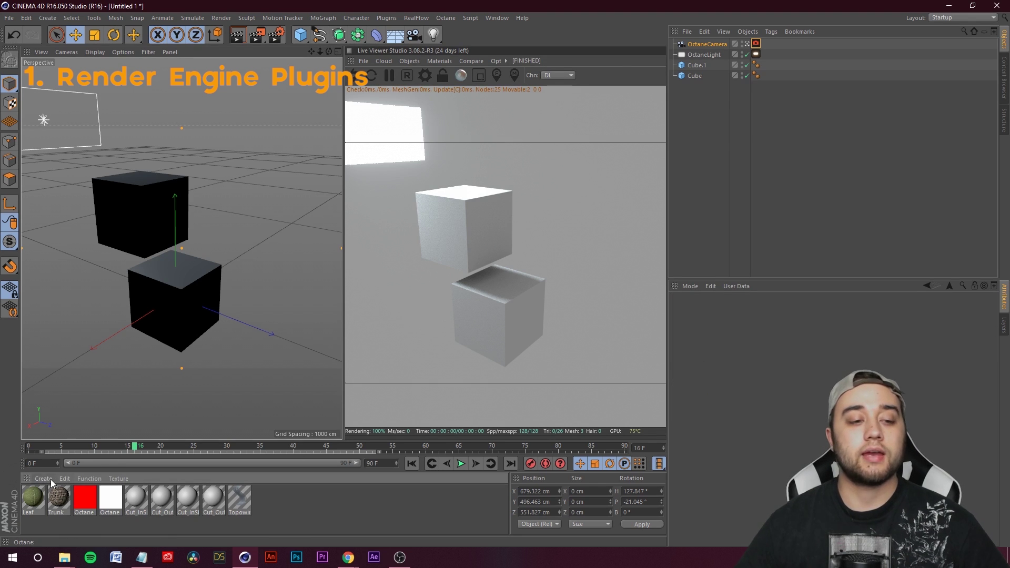
{"action": "left_click", "coordinate": [46, 479]}
{"action": "left_click", "coordinate": [78, 380]}
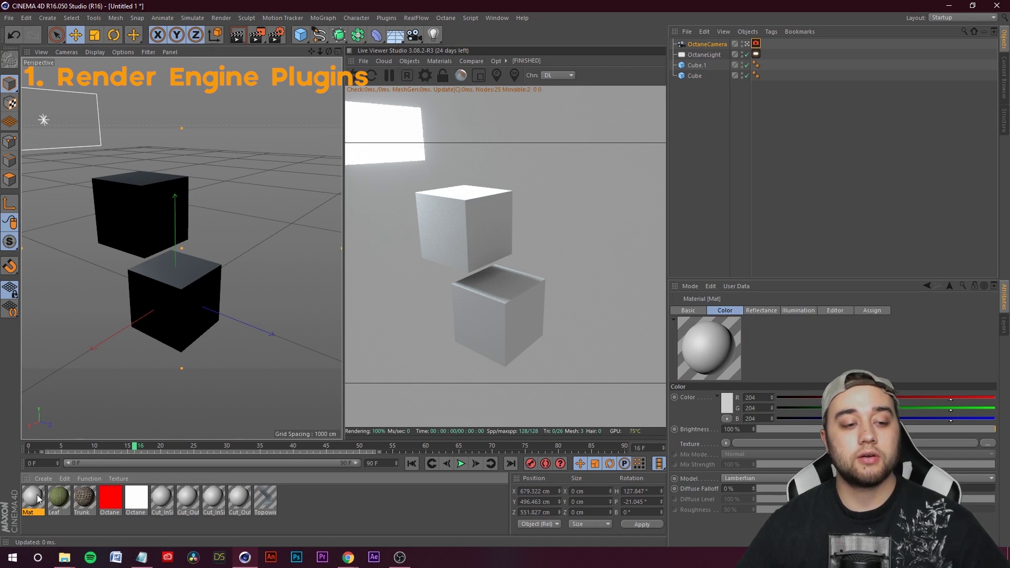
- Create an Octane Material and add a blackbody emission to it
{"action": "left_click", "coordinate": [43, 479]}
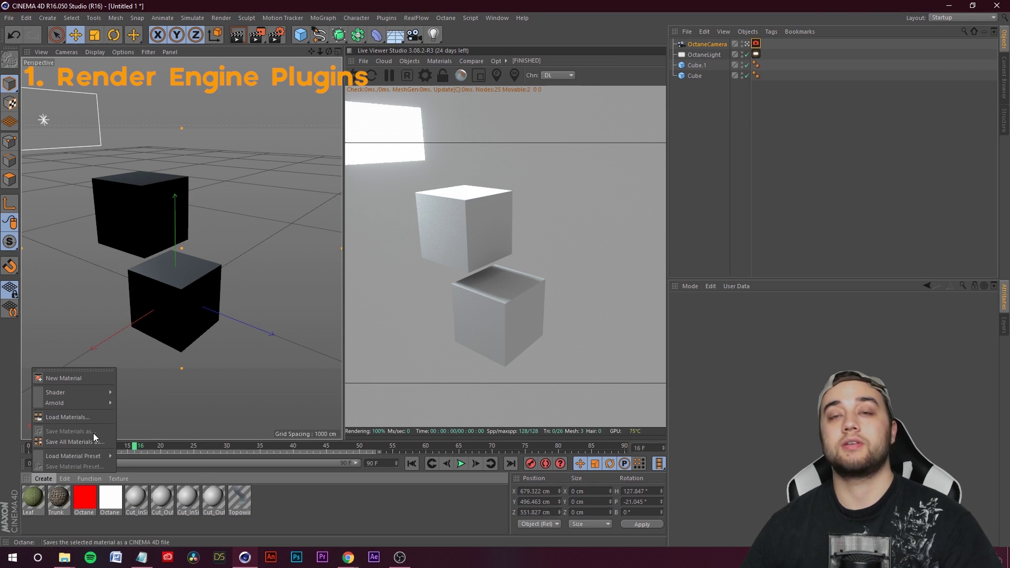
{"action": "mouse_move", "coordinate": [80, 402]}
{"action": "mouse_move", "coordinate": [150, 382]}
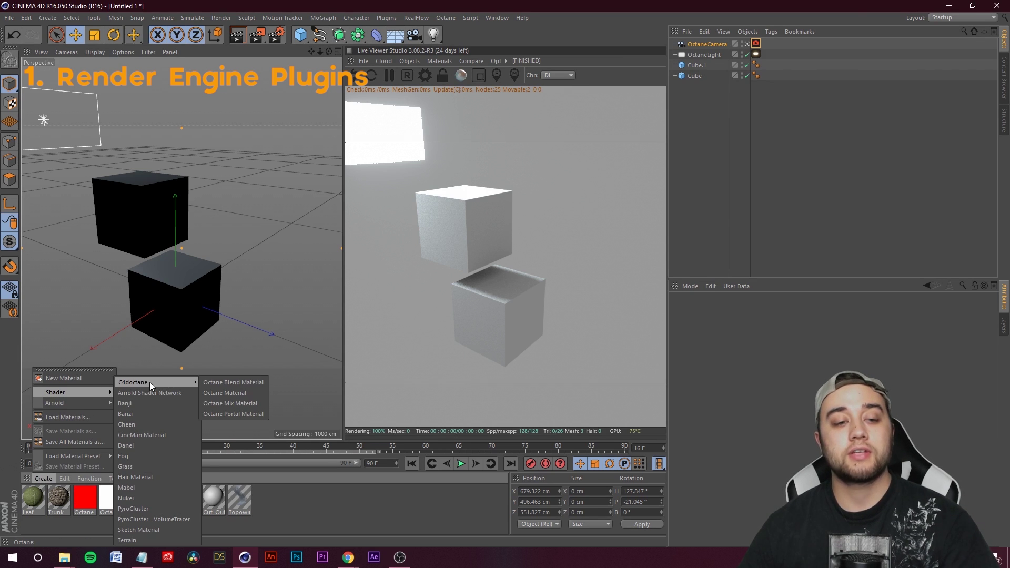
{"action": "left_click", "coordinate": [223, 393]}
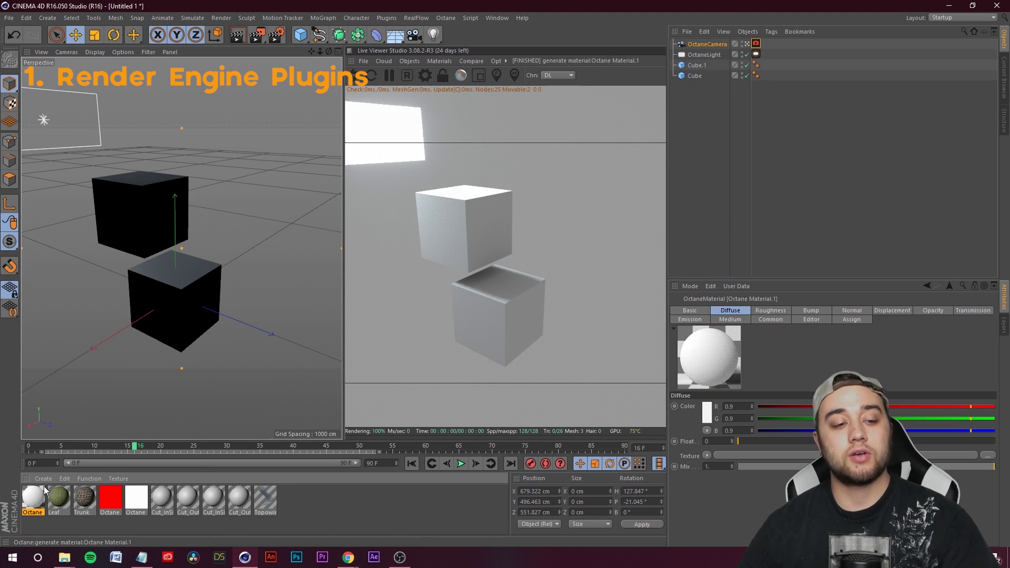
{"action": "double_click", "coordinate": [33, 499]}
{"action": "left_click_drag", "start_coordinate": [262, 81], "coordinate": [295, 84]}
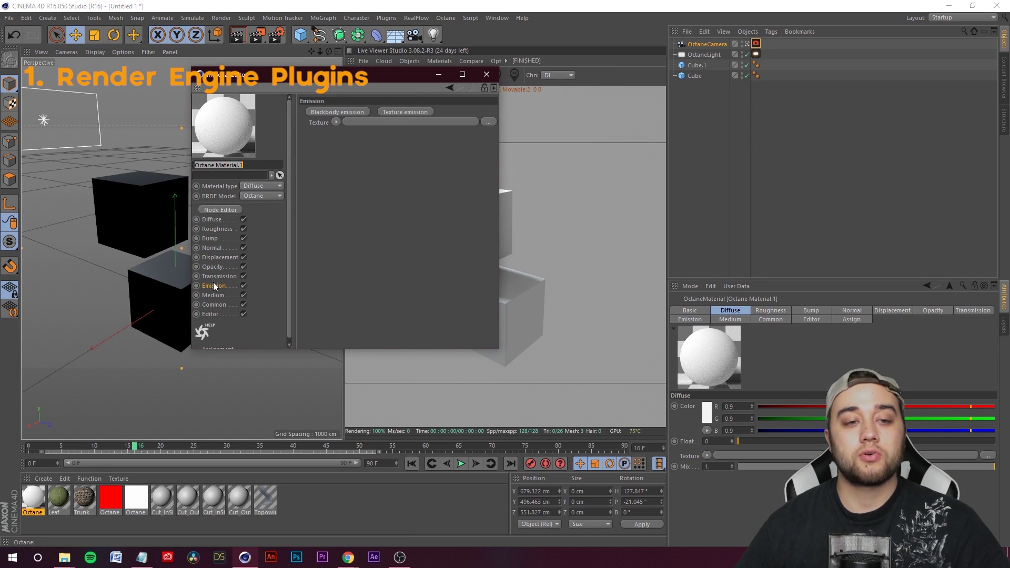
{"action": "left_click", "coordinate": [331, 112]}
{"action": "left_click", "coordinate": [486, 75]}
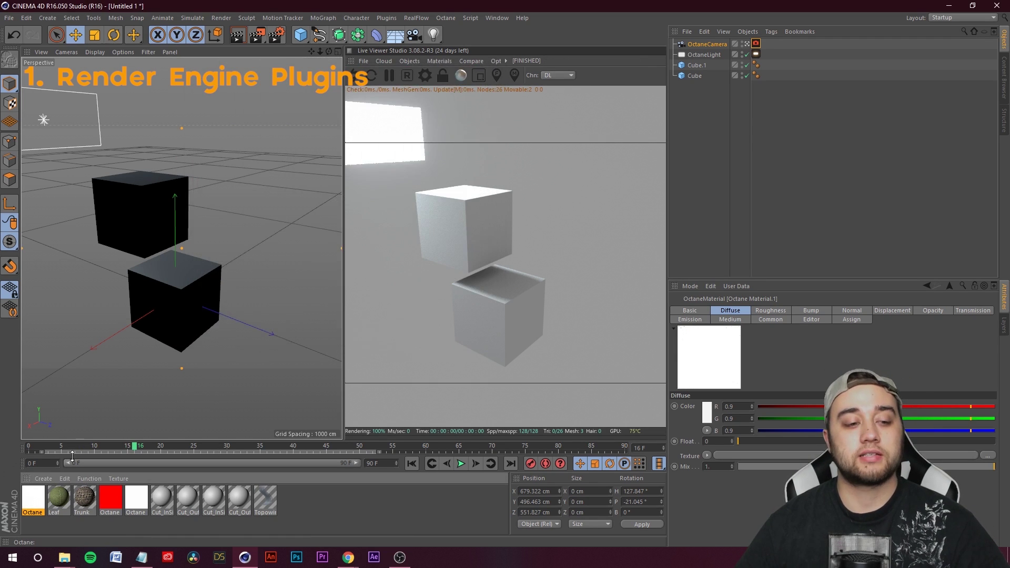
- Apply the new Octane material to both cubes and set its emission to temperature 500 and power about 5587
{"action": "left_click_drag", "start_coordinate": [32, 499], "coordinate": [142, 304]}
{"action": "double_click", "coordinate": [32, 499]}
{"action": "left_click_drag", "start_coordinate": [257, 169], "coordinate": [253, 167]}
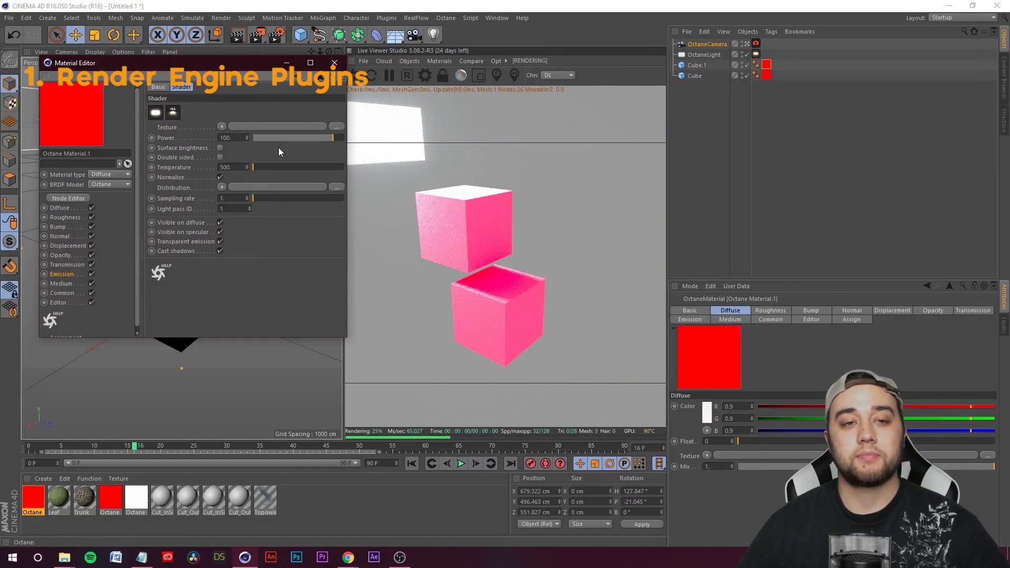
{"action": "left_click_drag", "start_coordinate": [333, 138], "coordinate": [354, 141]}
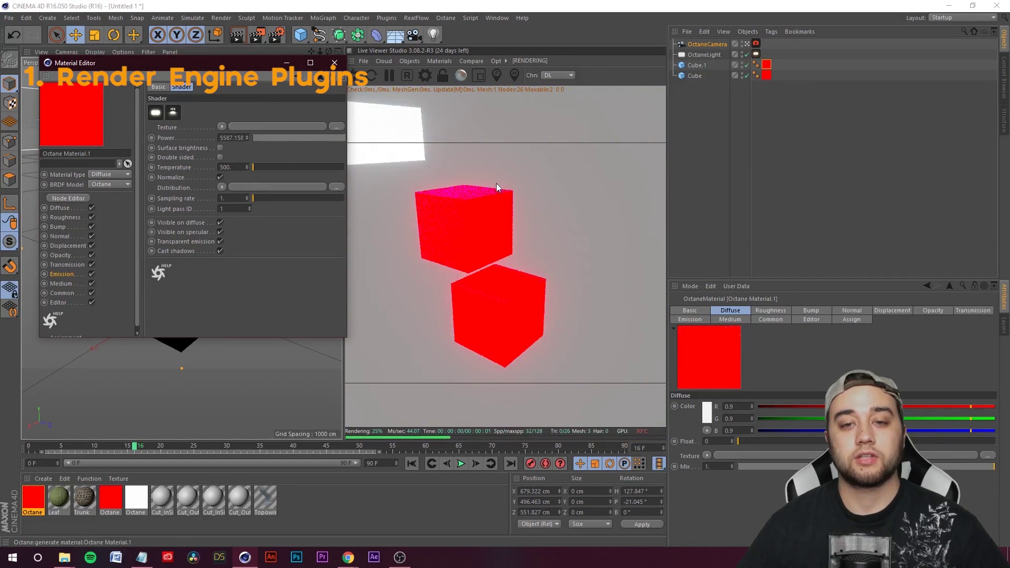
{"action": "left_click", "coordinate": [334, 63]}
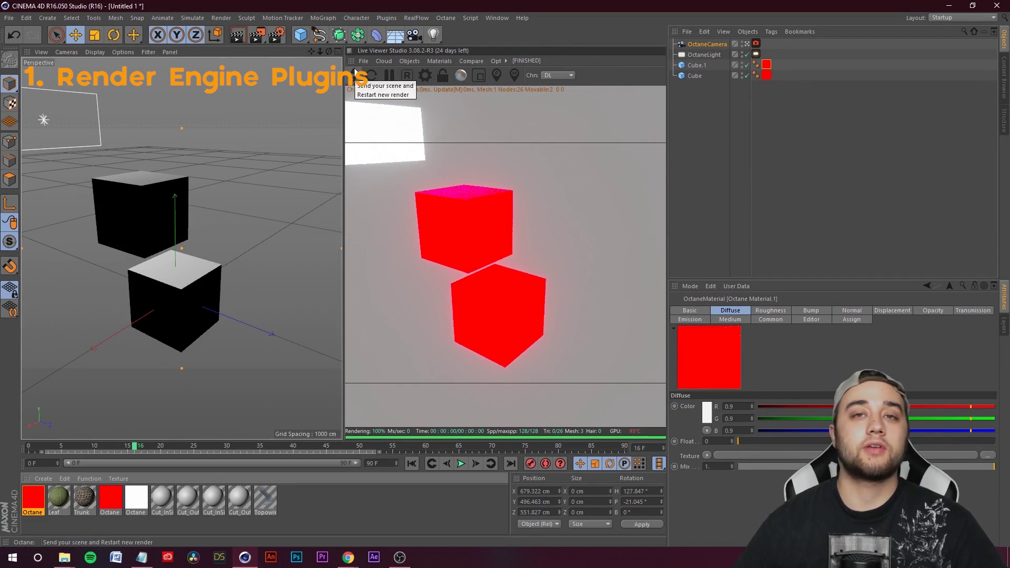
{"action": "left_click", "coordinate": [410, 61]}
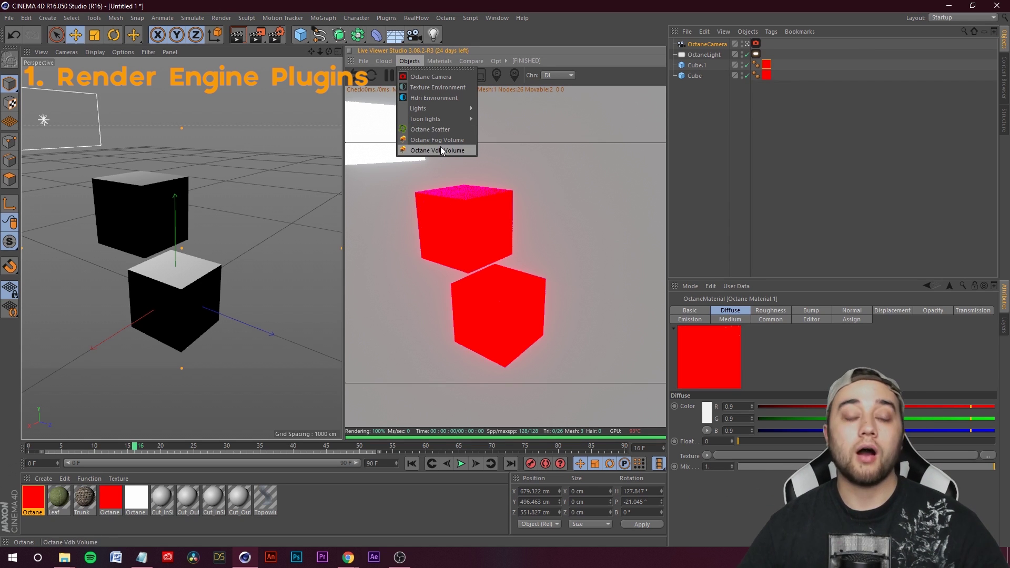
{"action": "left_click", "coordinate": [440, 96]}
{"action": "key", "text": "ctrl+z"}
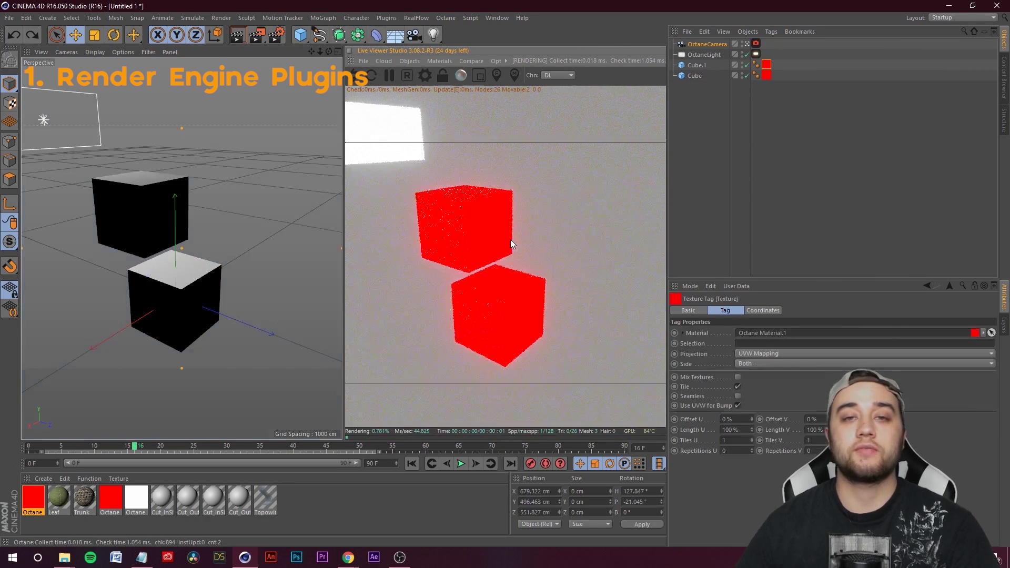
- Look at the Arnold IPR window, close it, and examine the commands offered by the C4DtoA plugin
{"action": "left_click", "coordinate": [387, 17]}
{"action": "mouse_move", "coordinate": [419, 59]}
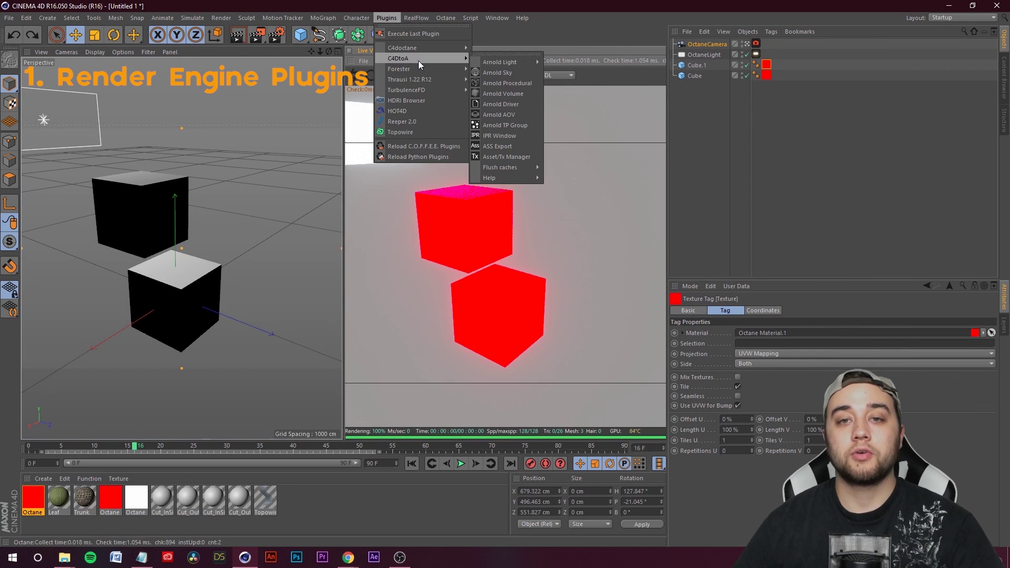
{"action": "left_click", "coordinate": [508, 138]}
{"action": "left_click", "coordinate": [642, 101]}
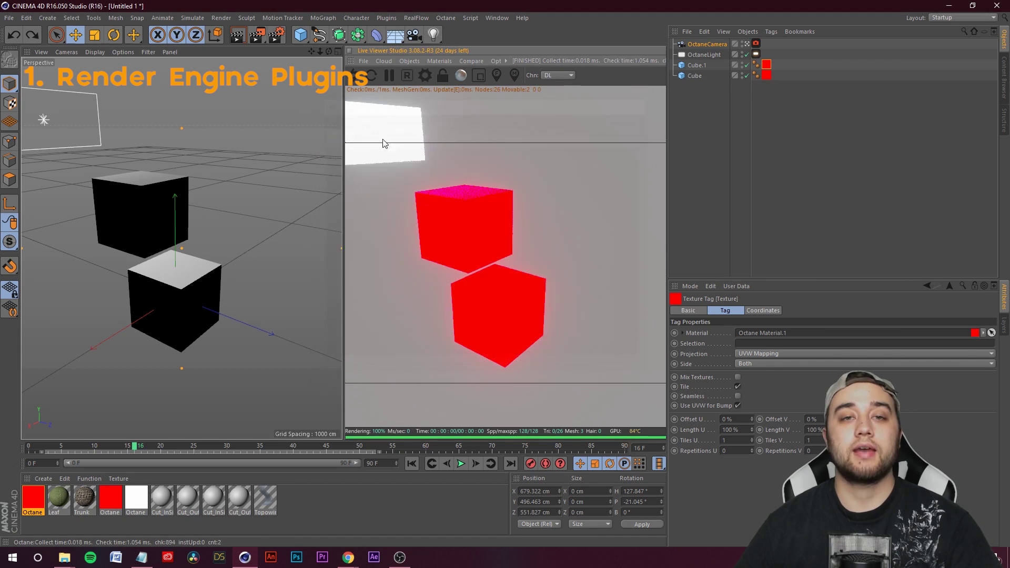
{"action": "left_click", "coordinate": [378, 19]}
{"action": "mouse_move", "coordinate": [416, 58]}
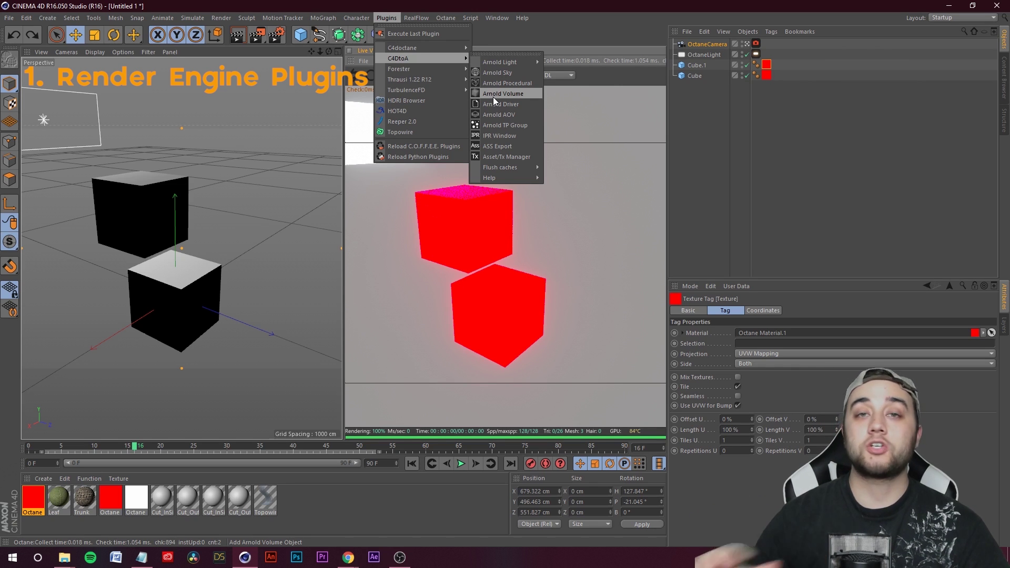
{"action": "left_click", "coordinate": [352, 7]}
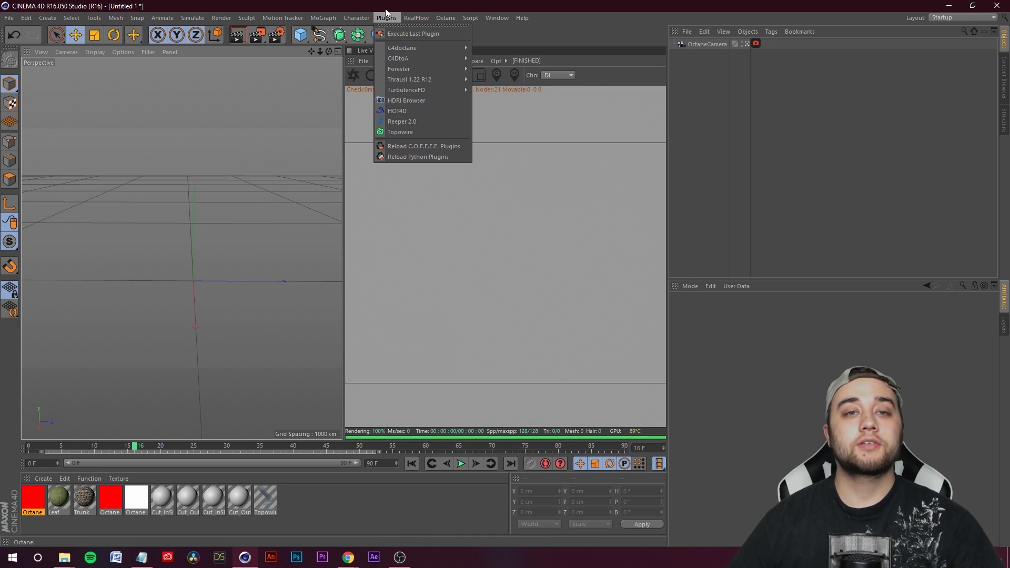
- Add a Forester Tree object to the scene
{"action": "mouse_move", "coordinate": [412, 72]}
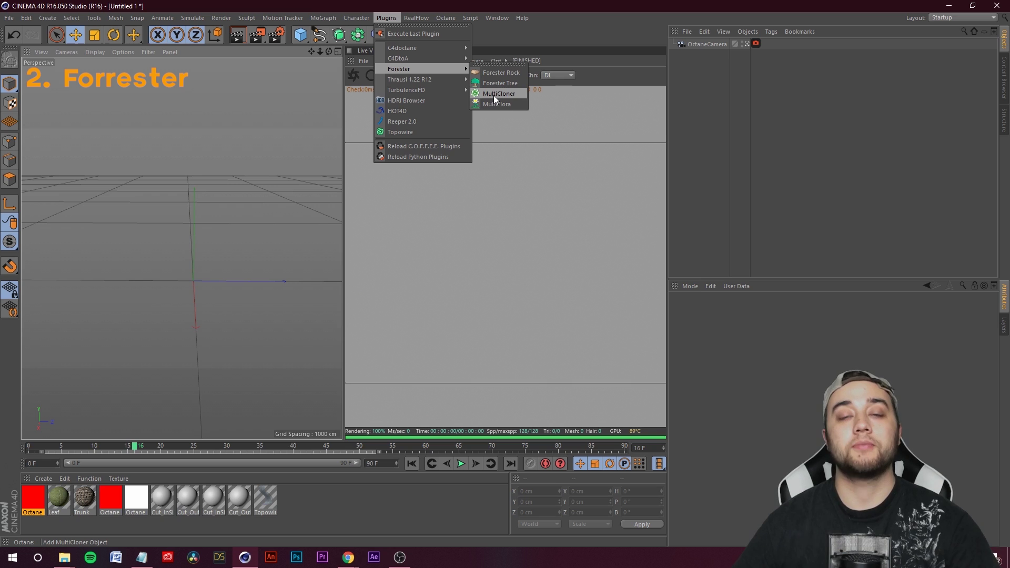
{"action": "left_click", "coordinate": [500, 83]}
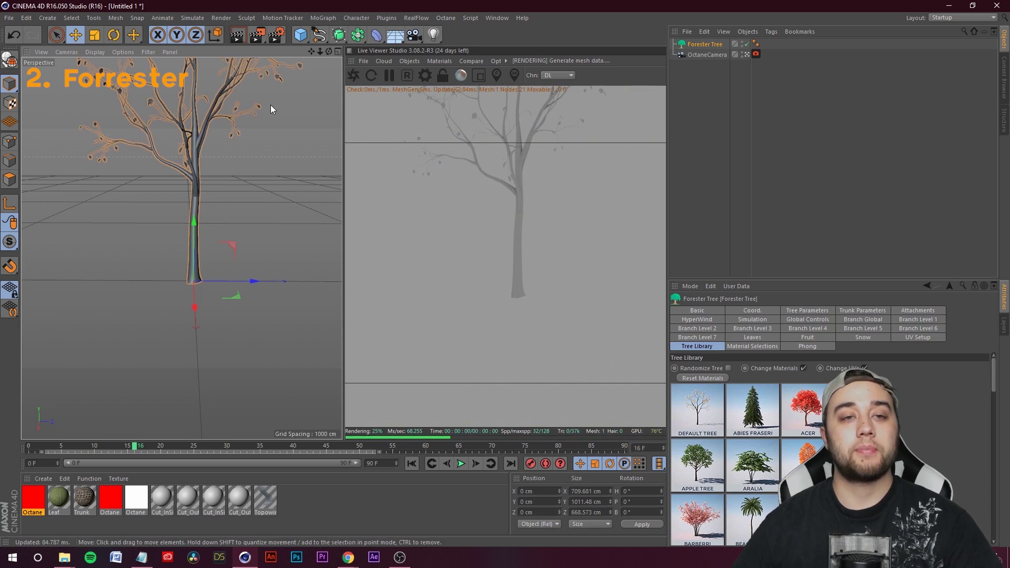
- Load the Default Tree preset from the Forester tree library
{"action": "left_click_drag", "start_coordinate": [311, 51], "coordinate": [302, 85]}
{"action": "scroll", "coordinate": [212, 161], "scroll_direction": "down", "scroll_amount": 2}
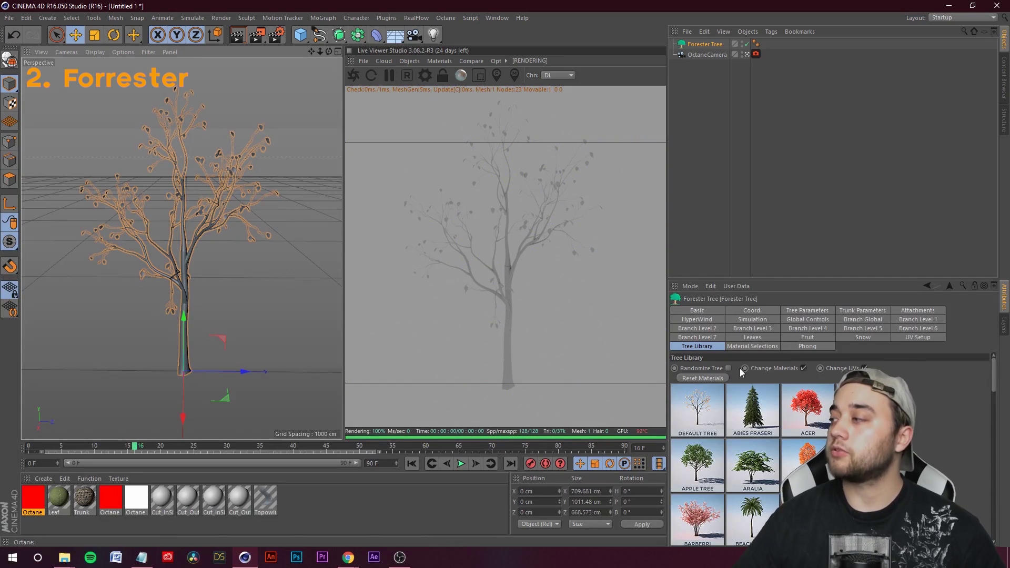
{"action": "left_click", "coordinate": [705, 419]}
- Load the Prunus preset from the tree library and replace it with the Pyrus preset
{"action": "scroll", "coordinate": [800, 454], "scroll_direction": "down", "scroll_amount": 3}
{"action": "scroll", "coordinate": [800, 458], "scroll_direction": "down", "scroll_amount": 10}
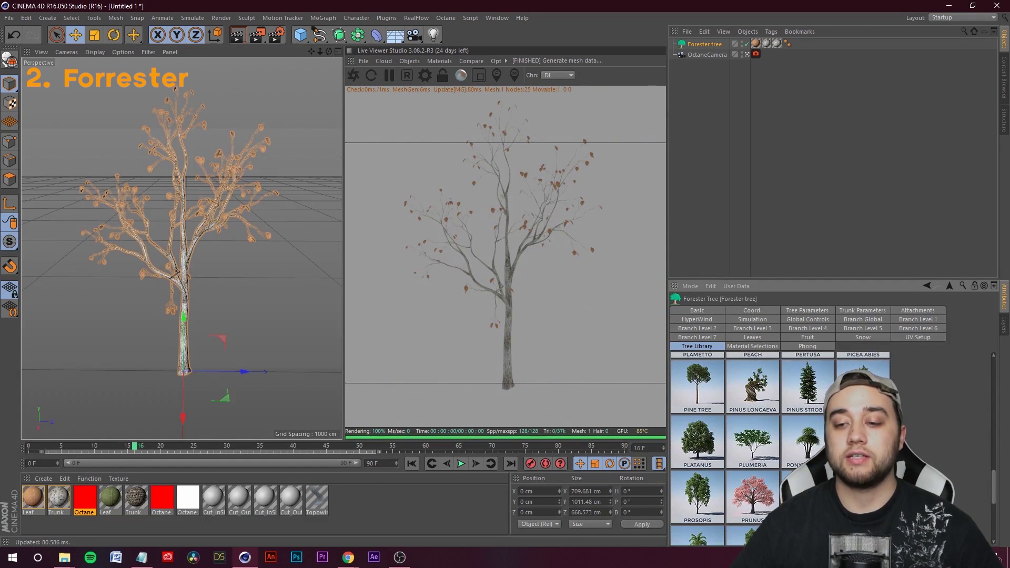
{"action": "left_click", "coordinate": [762, 487]}
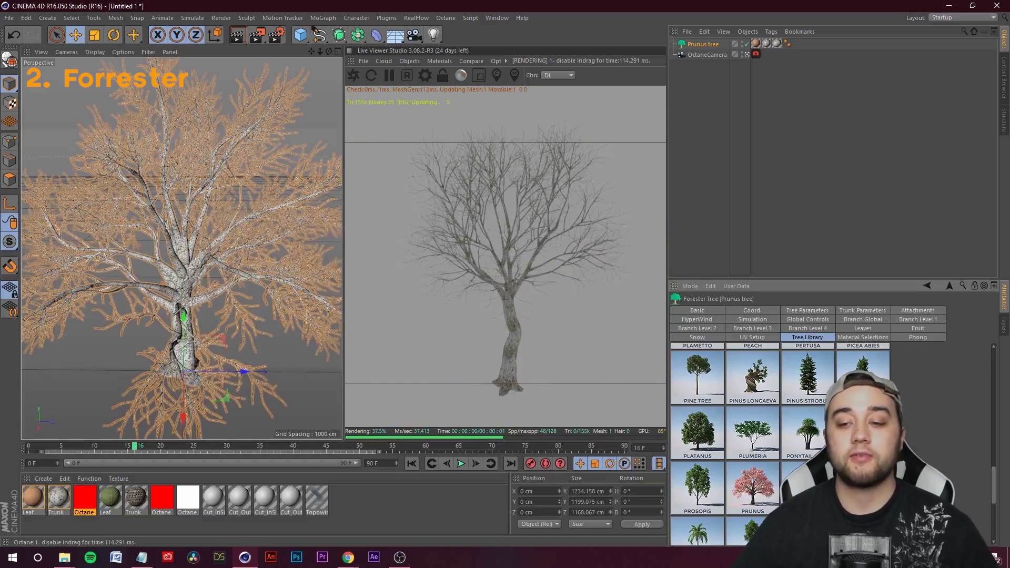
{"action": "left_click", "coordinate": [809, 487]}
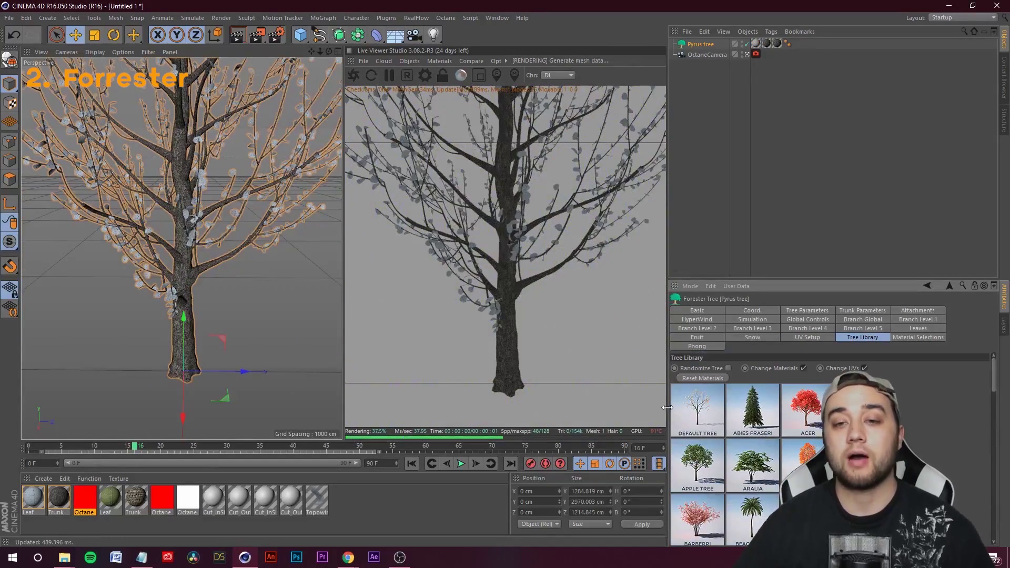
{"action": "scroll", "coordinate": [187, 180], "scroll_direction": "down", "scroll_amount": 5}
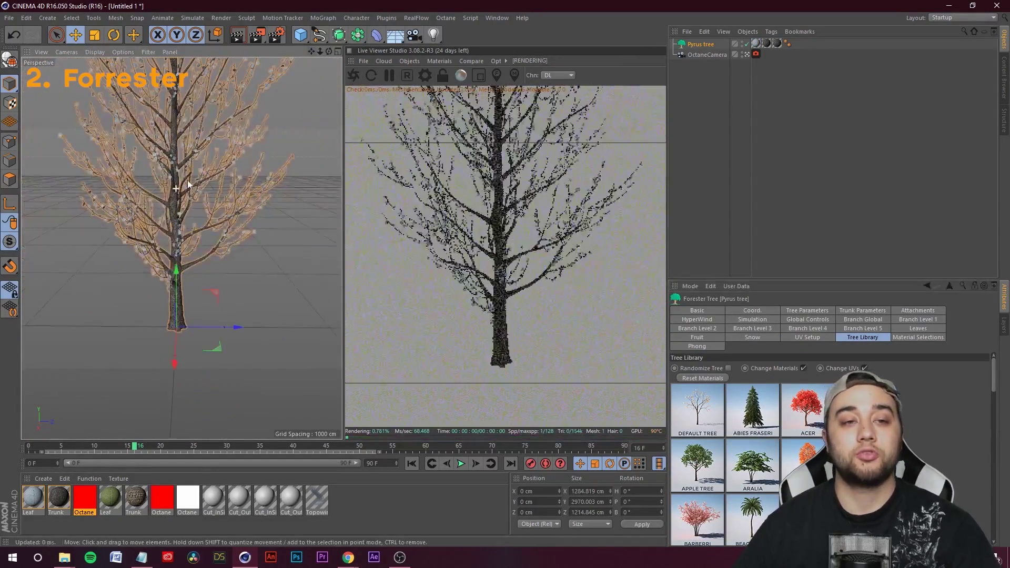
{"action": "scroll", "coordinate": [182, 248], "scroll_direction": "up", "scroll_amount": 6}
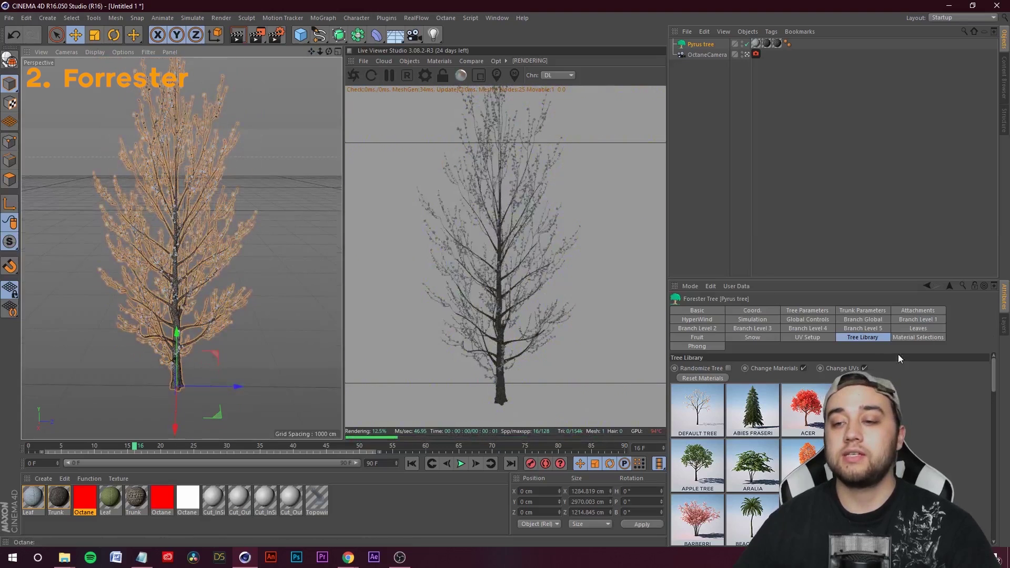
- Examine the Forester tree's branch, global, simulation, tree and trunk settings
{"action": "left_click", "coordinate": [923, 320]}
{"action": "left_click", "coordinate": [863, 319]}
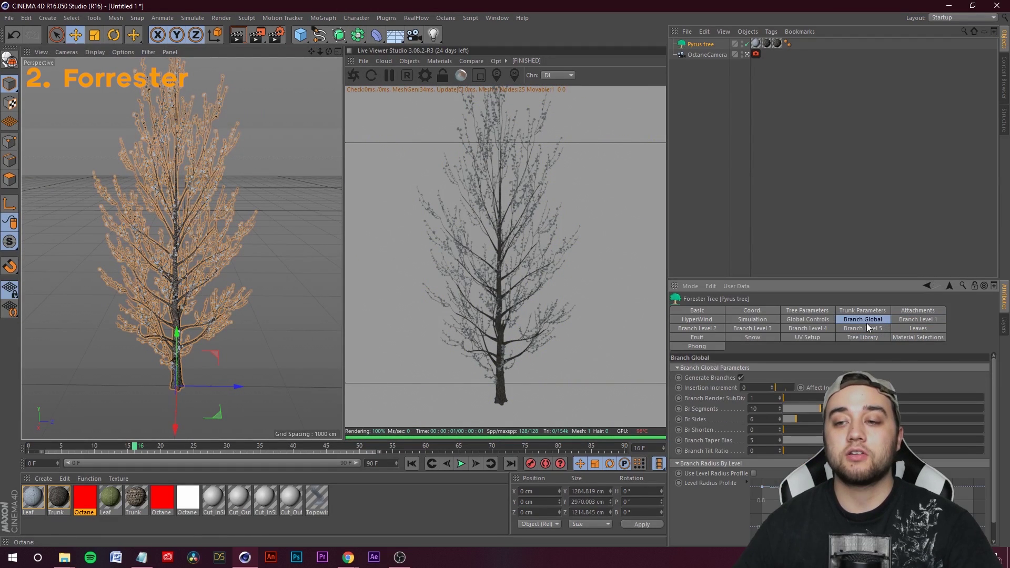
{"action": "left_click", "coordinate": [808, 320]}
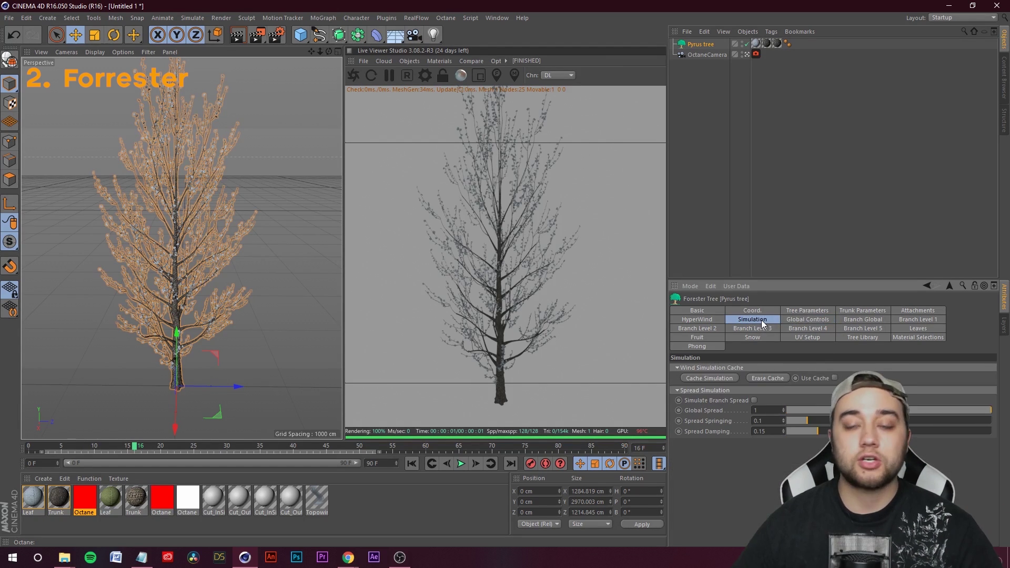
{"action": "left_click", "coordinate": [813, 311]}
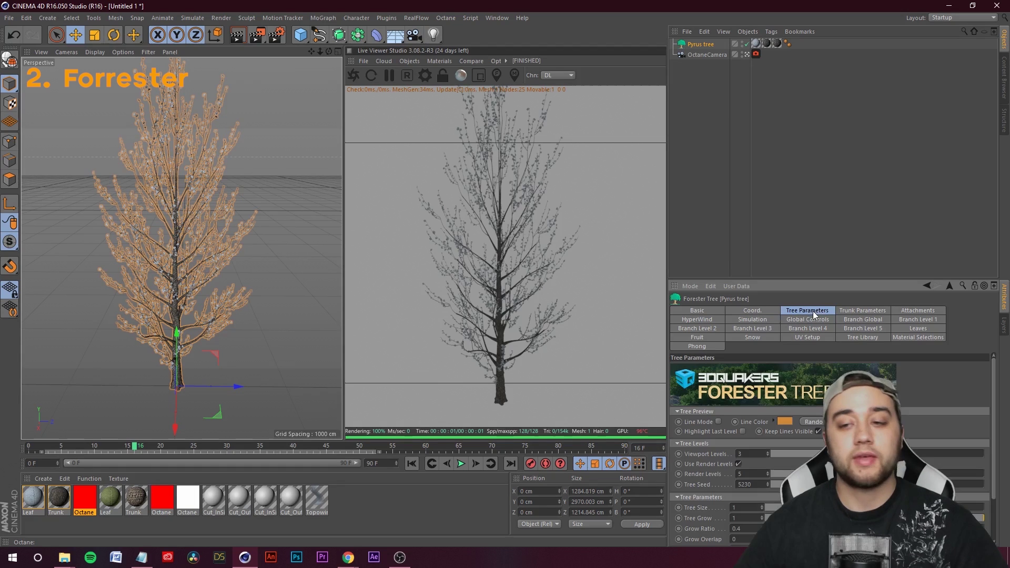
{"action": "left_click", "coordinate": [855, 310]}
- Generate snow on the Pyrus tree's branches, select the snow object, and undo the snow
{"action": "left_click", "coordinate": [751, 340]}
{"action": "left_click", "coordinate": [721, 369]}
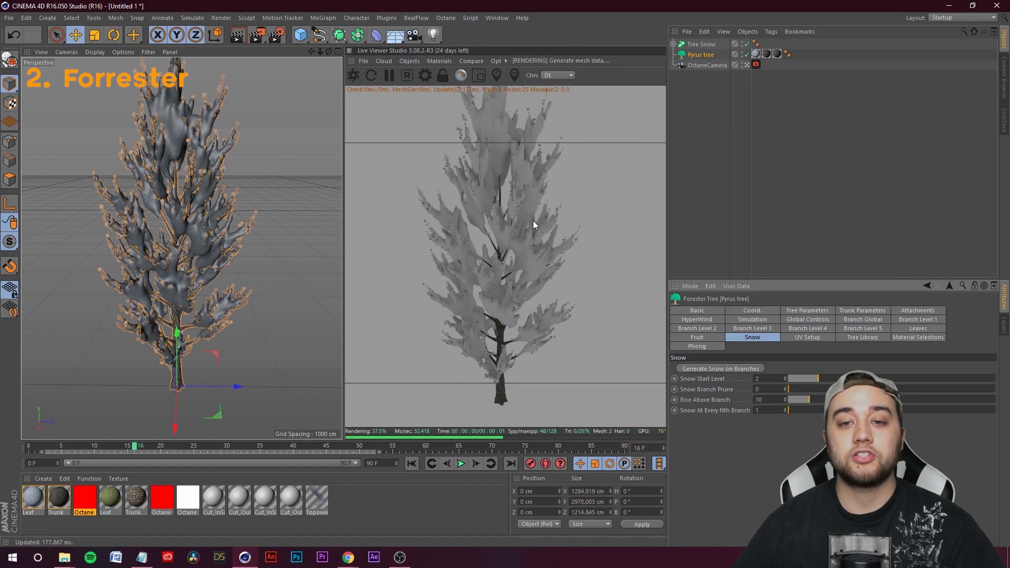
{"action": "left_click", "coordinate": [683, 46]}
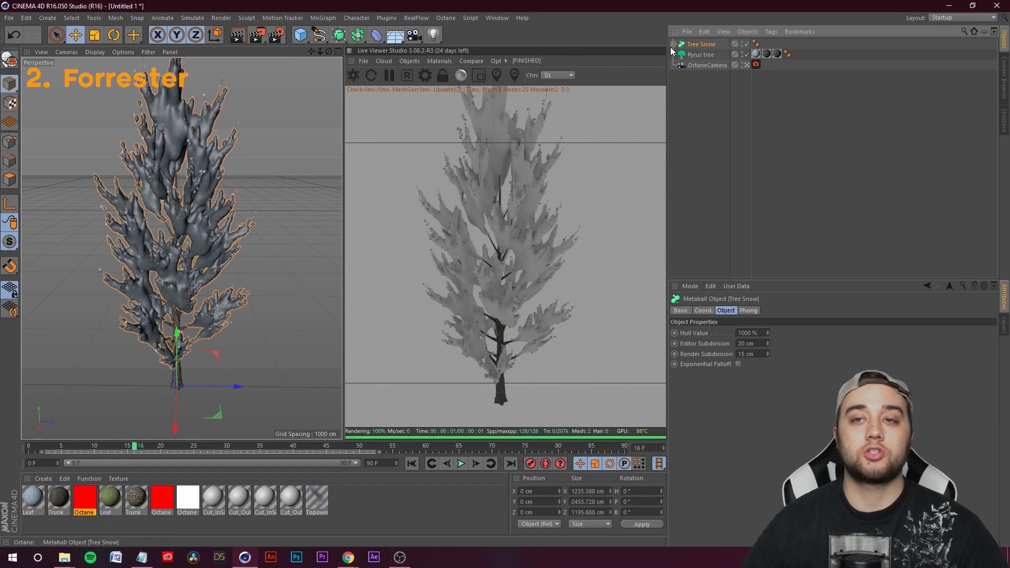
{"action": "key", "text": "ctrl+z"}
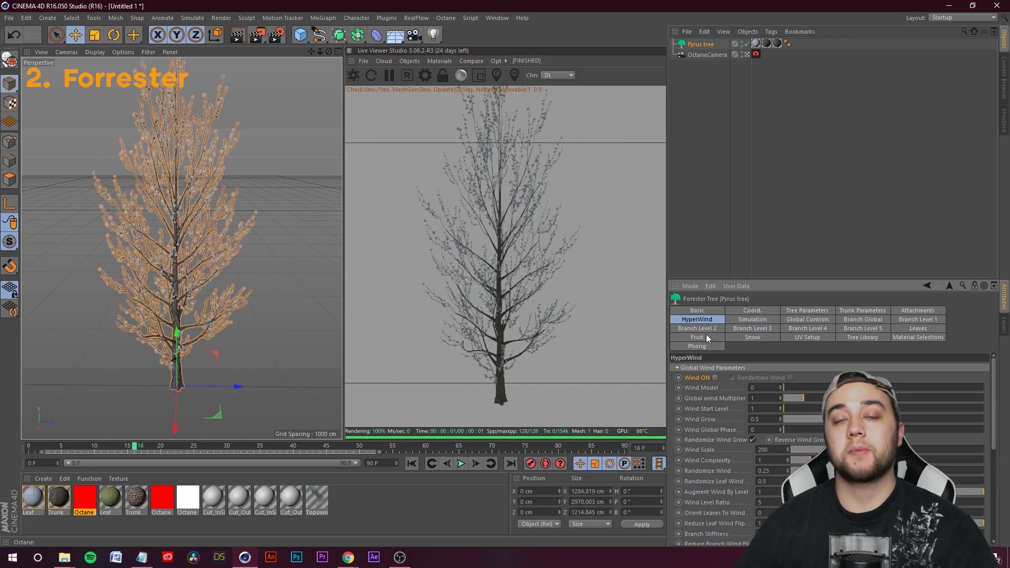
- Enable HyperWind on the Pyrus tree and play back the animation to preview the movement
{"action": "left_click", "coordinate": [715, 377]}
{"action": "left_click", "coordinate": [461, 464]}
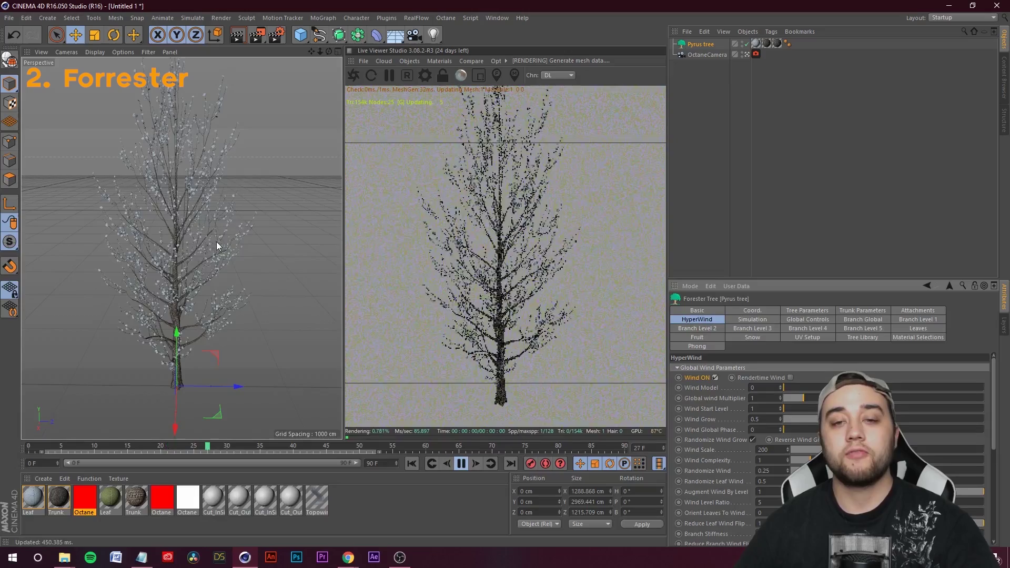
{"action": "left_click", "coordinate": [458, 464]}
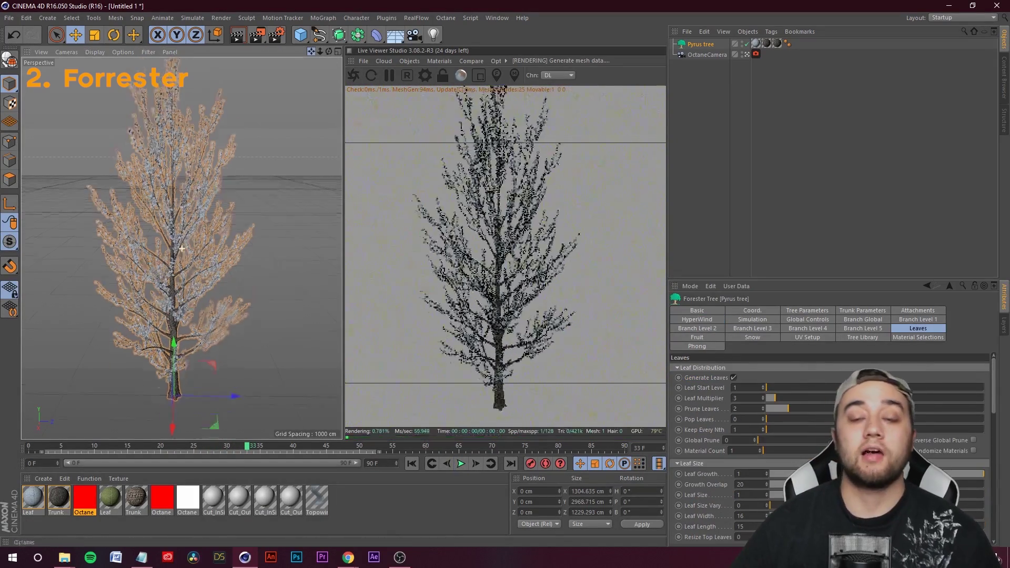
- Add a plane under the tree and enlarge it to about 4488 by 3705 cm as the ground
{"action": "scroll", "coordinate": [248, 218], "scroll_direction": "up", "scroll_amount": 5}
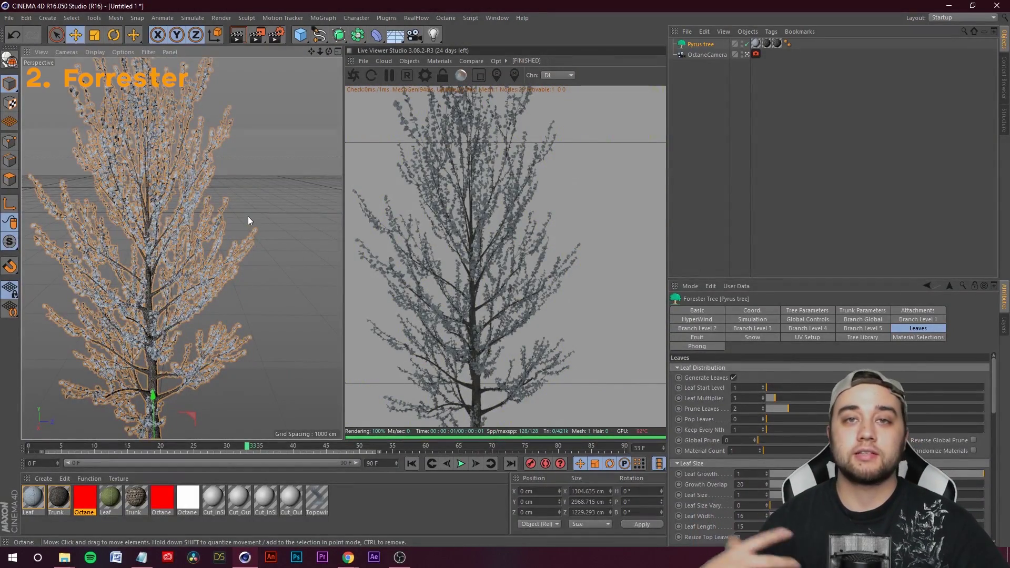
{"action": "scroll", "coordinate": [248, 217], "scroll_direction": "down", "scroll_amount": 6}
{"action": "scroll", "coordinate": [238, 209], "scroll_direction": "up", "scroll_amount": 2}
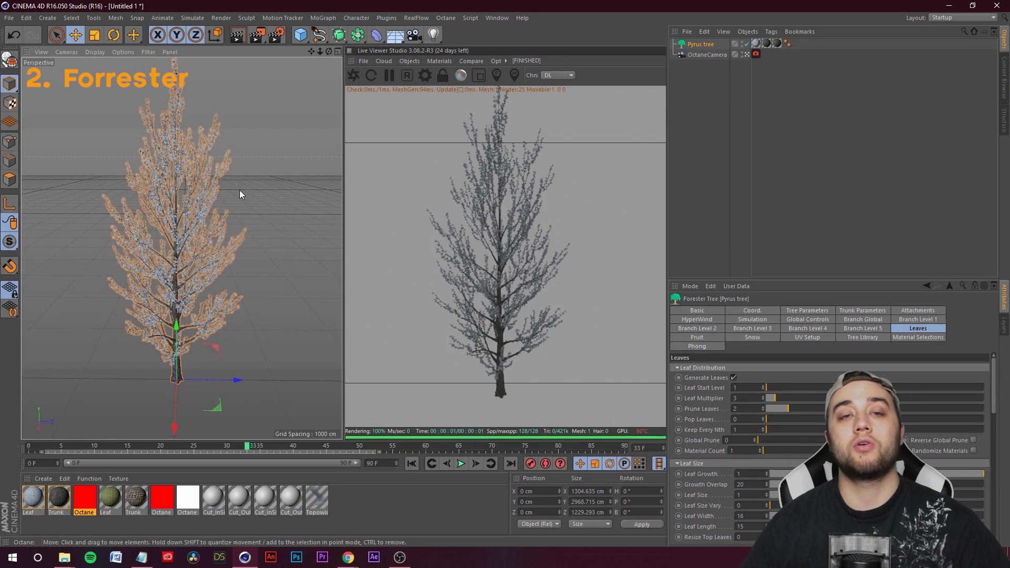
{"action": "left_click", "coordinate": [307, 39]}
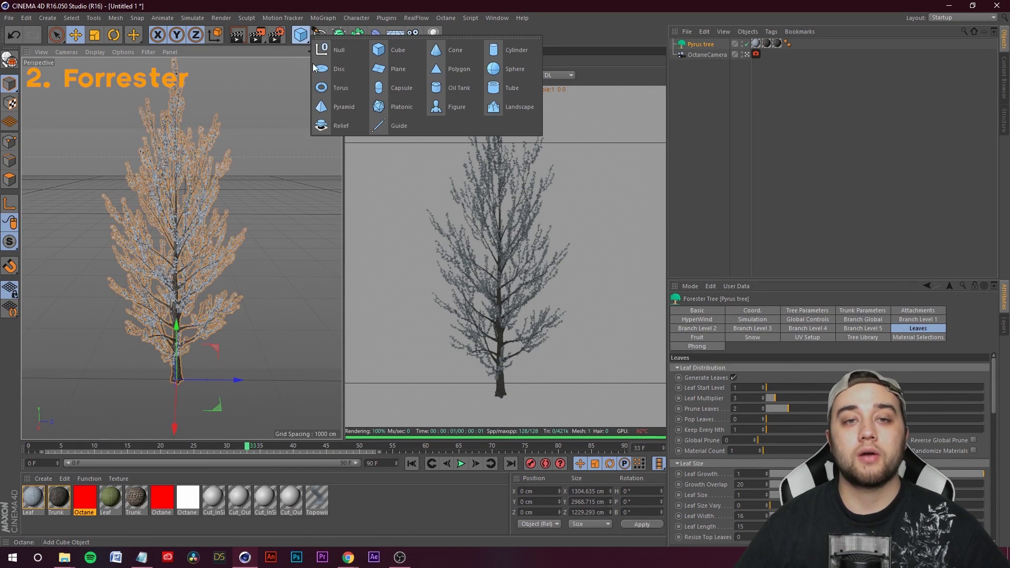
{"action": "left_click", "coordinate": [411, 71]}
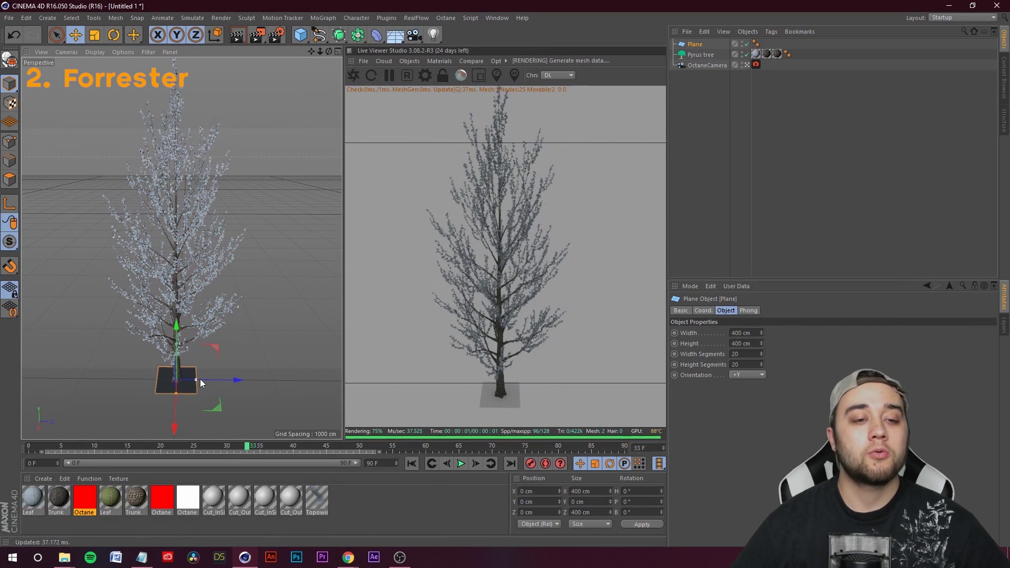
{"action": "left_click_drag", "start_coordinate": [200, 379], "coordinate": [5, 395]}
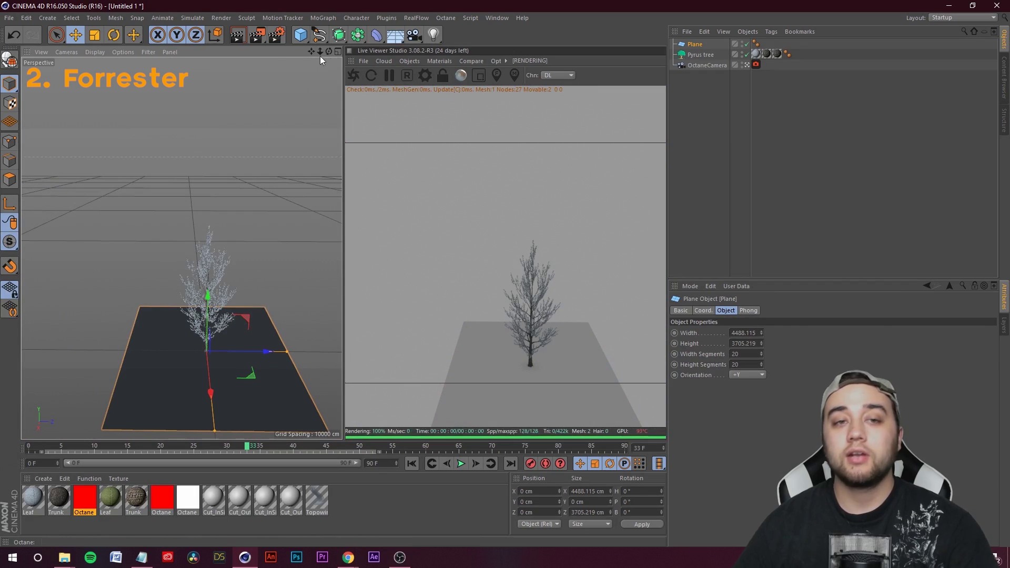
{"action": "middle_click_drag", "start_coordinate": [220, 268], "coordinate": [192, 232], "text": "alt"}
{"action": "right_click_drag", "start_coordinate": [191, 230], "coordinate": [191, 292], "text": "alt"}
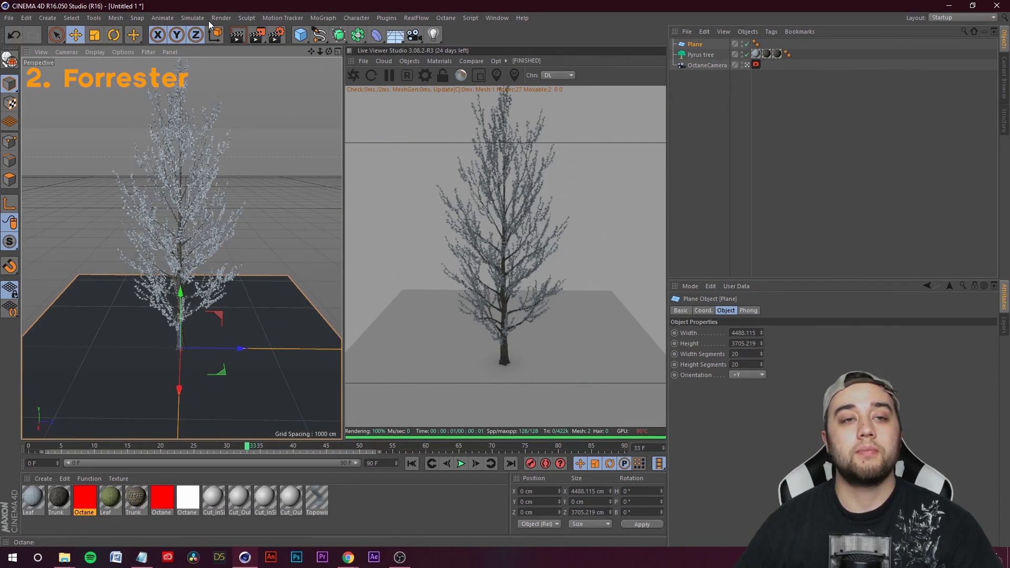
- Add a Forester MultiCloner object and make the Pyrus tree its child
{"action": "left_click", "coordinate": [386, 18]}
{"action": "left_click", "coordinate": [432, 94]}
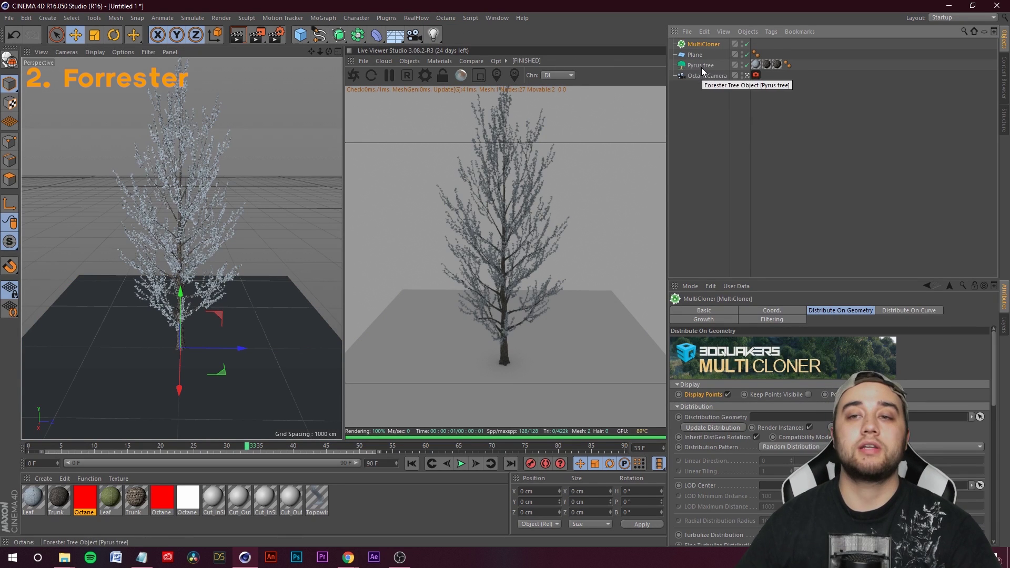
{"action": "left_click_drag", "start_coordinate": [695, 67], "coordinate": [716, 47]}
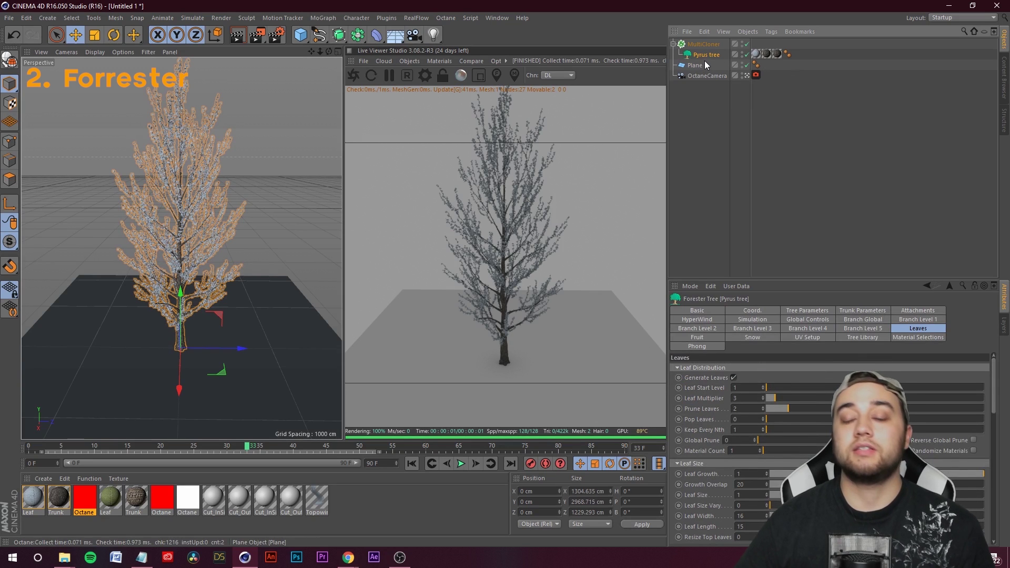
- Set the plane as the MultiCloner's distribution geometry and turn off Display Points to show the cloned trees
{"action": "left_click", "coordinate": [707, 44]}
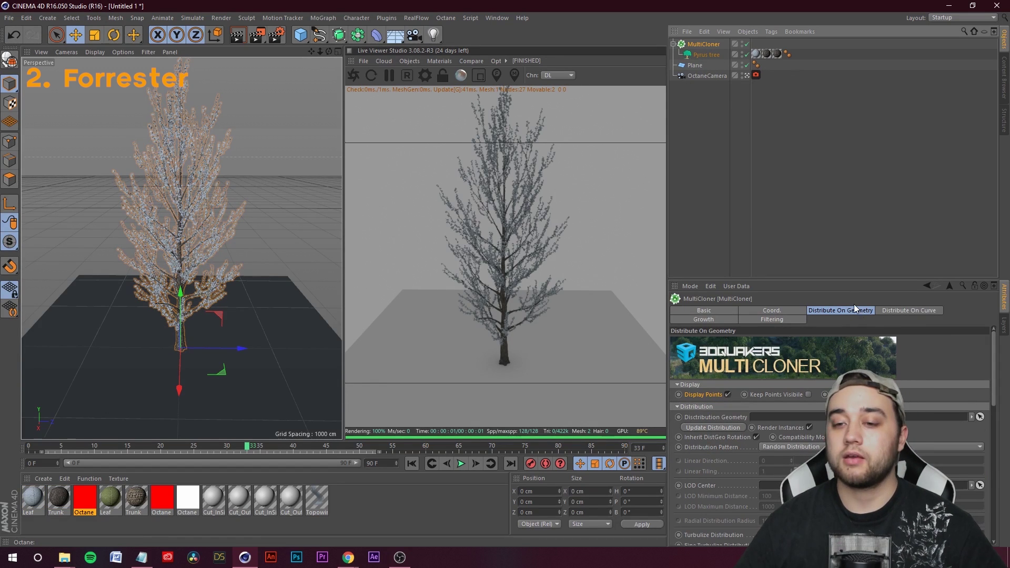
{"action": "left_click_drag", "start_coordinate": [695, 65], "coordinate": [768, 417]}
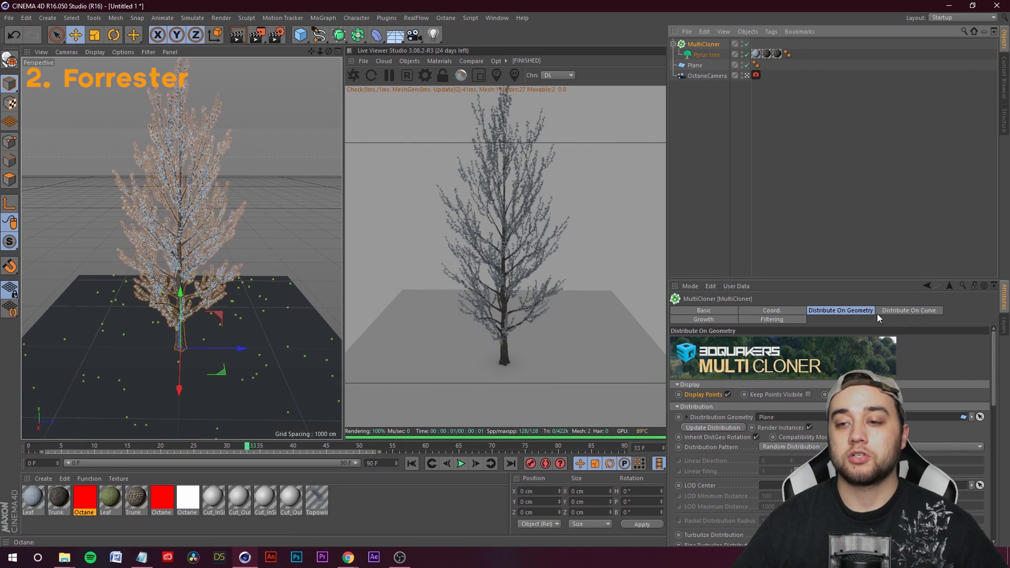
{"action": "left_click", "coordinate": [728, 395]}
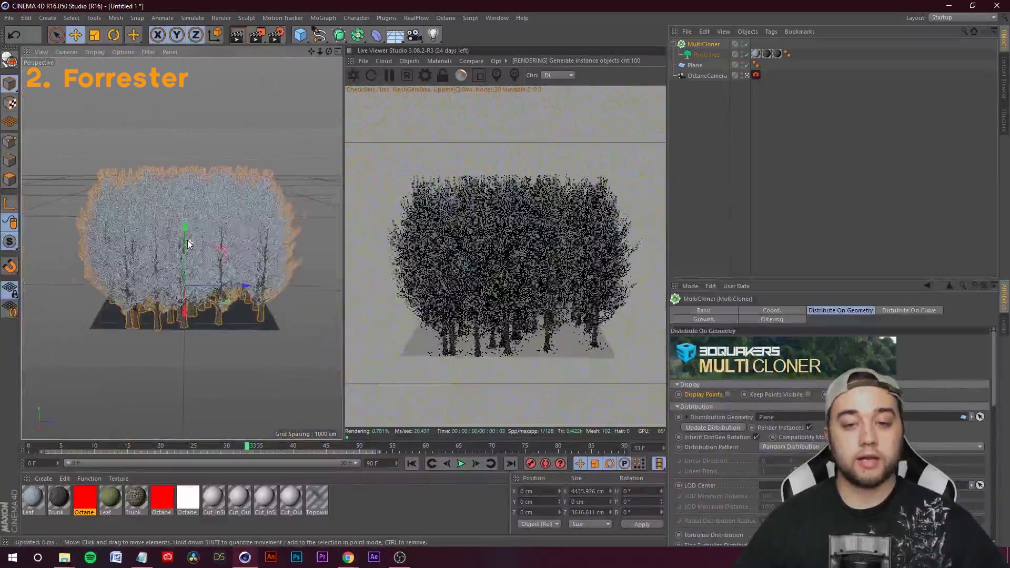
- Set the MultiCloner's clone count to 7 and collapse its hierarchy
{"action": "left_click_drag", "start_coordinate": [993, 392], "coordinate": [994, 461]}
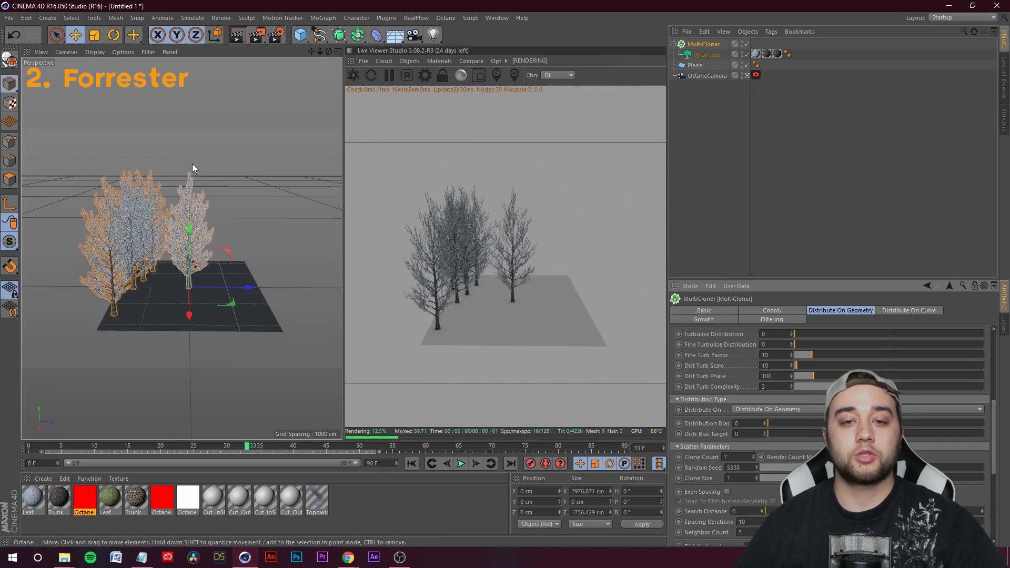
{"action": "left_click_drag", "start_coordinate": [192, 167], "coordinate": [231, 238], "text": "alt"}
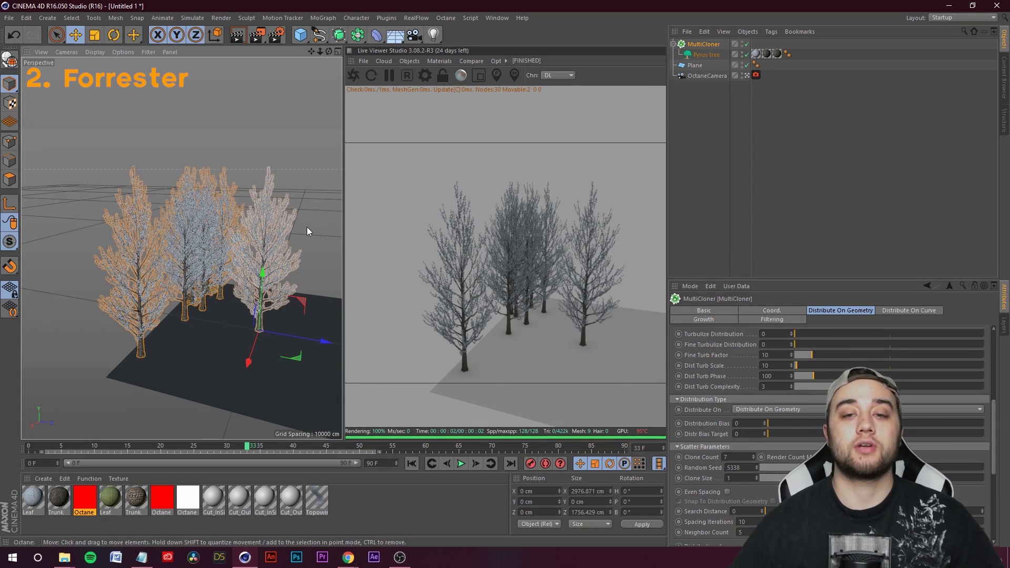
{"action": "left_click", "coordinate": [673, 44]}
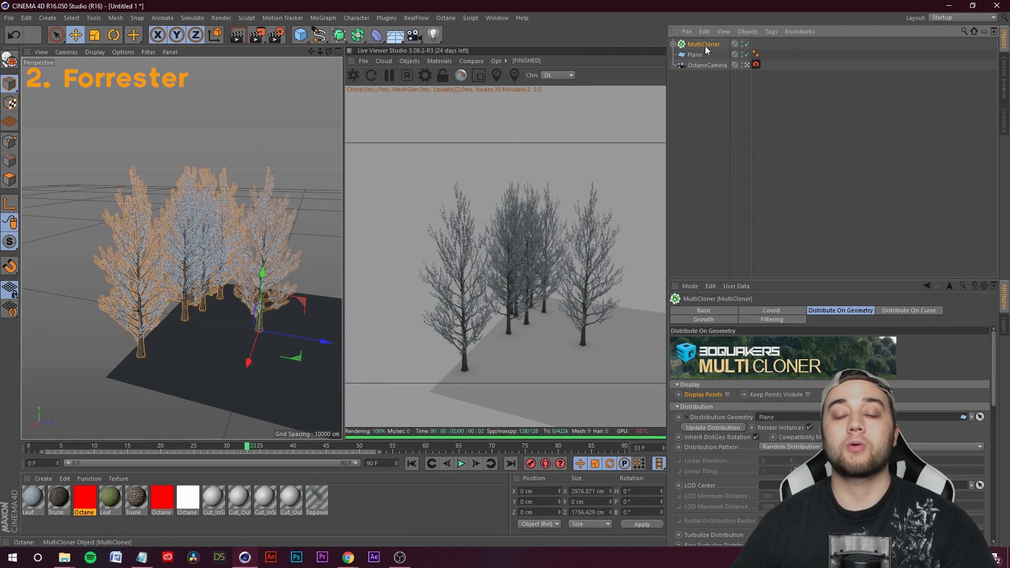
- Switch to the Ivy Grower plugin tutorial in Chrome and skim several parts of the video
{"action": "left_click", "coordinate": [352, 560]}
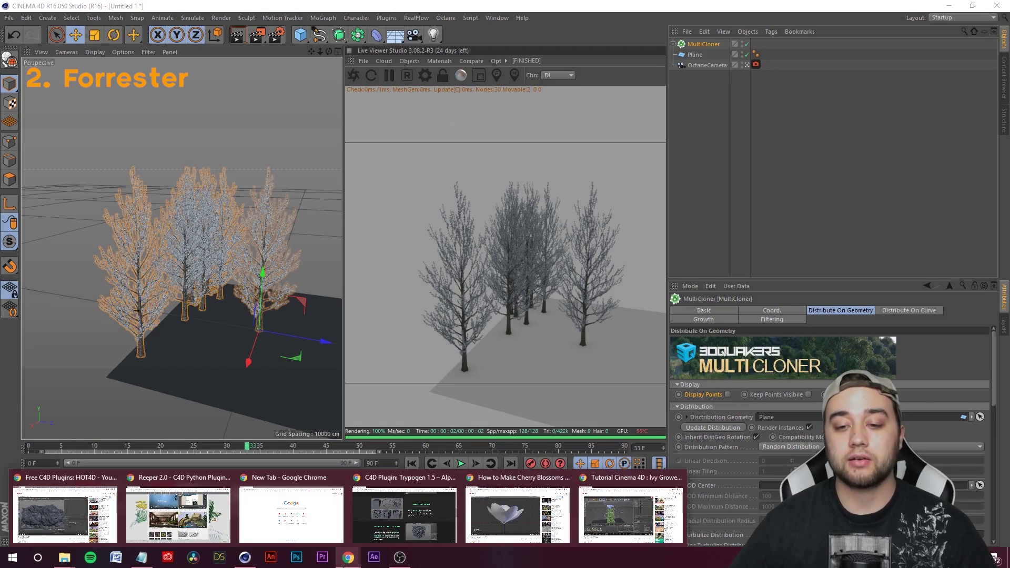
{"action": "left_click", "coordinate": [630, 514]}
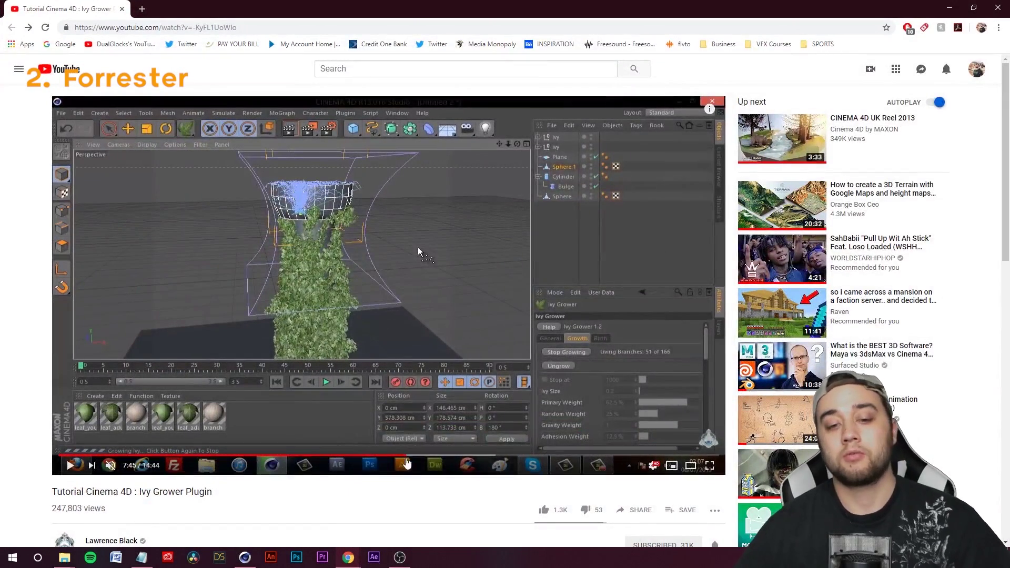
{"action": "left_click", "coordinate": [369, 462]}
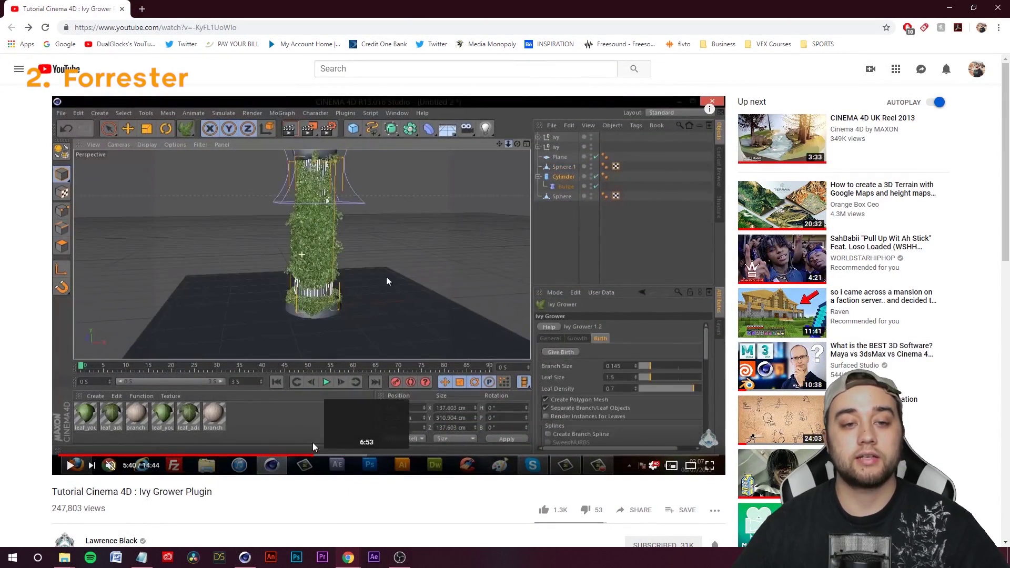
{"action": "left_click", "coordinate": [323, 461]}
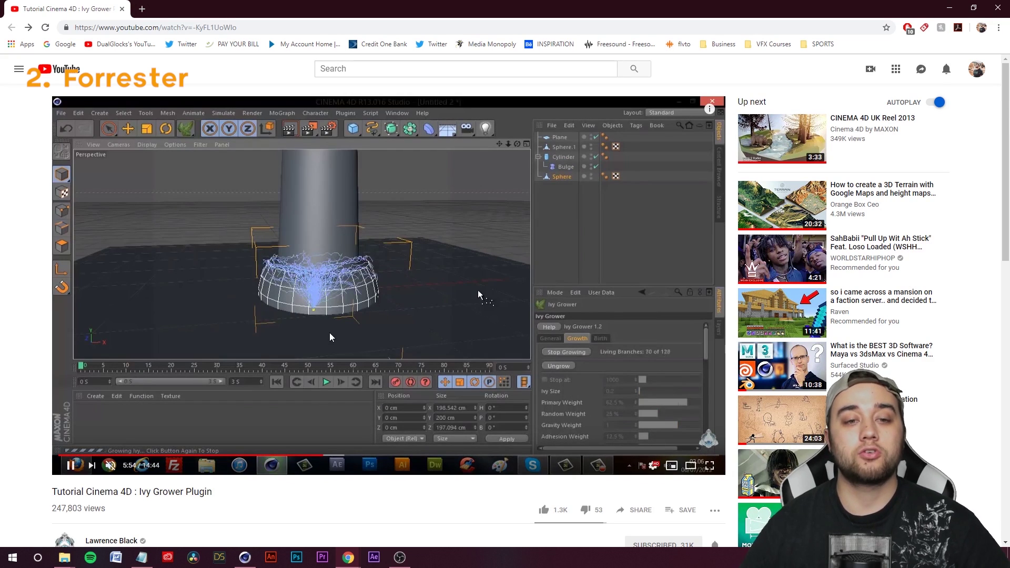
{"action": "left_click", "coordinate": [365, 461]}
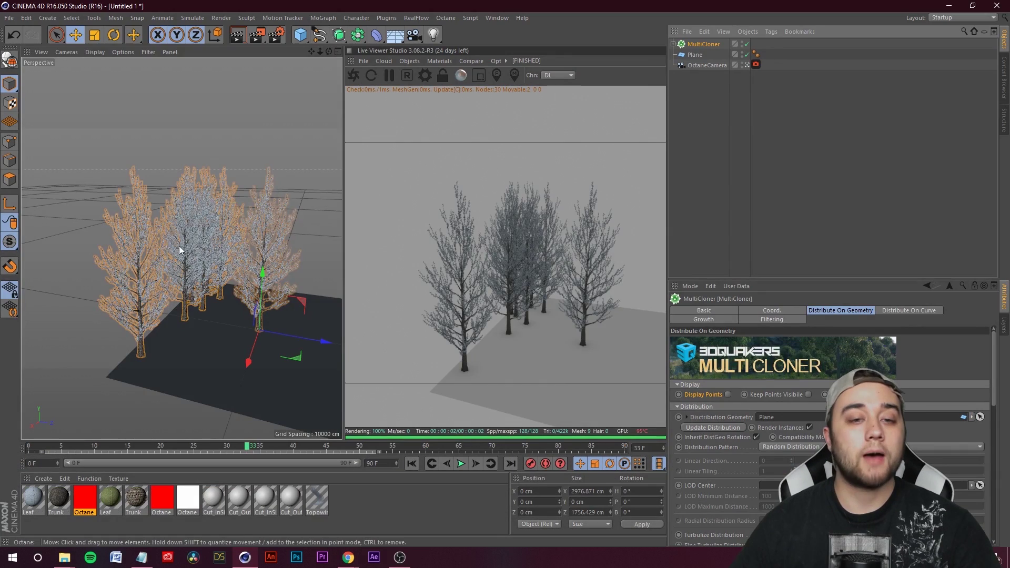
- Delete the MultiCloner and the plane from the scene, keeping the OctaneCamera
{"action": "left_click", "coordinate": [697, 63]}
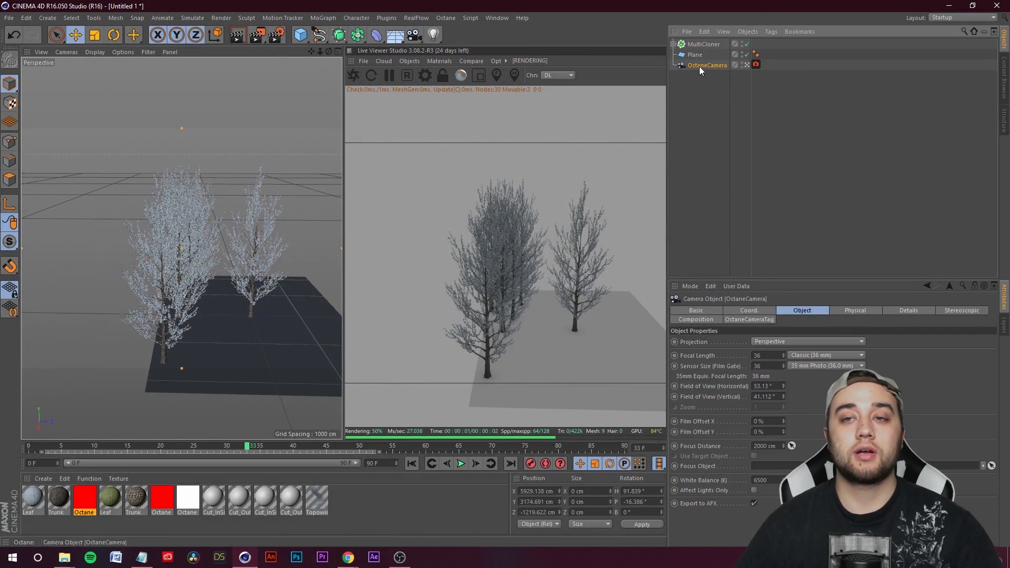
{"action": "left_click", "coordinate": [694, 54]}
{"action": "left_click", "coordinate": [696, 45], "text": "ctrl"}
{"action": "key", "text": "Delete"}
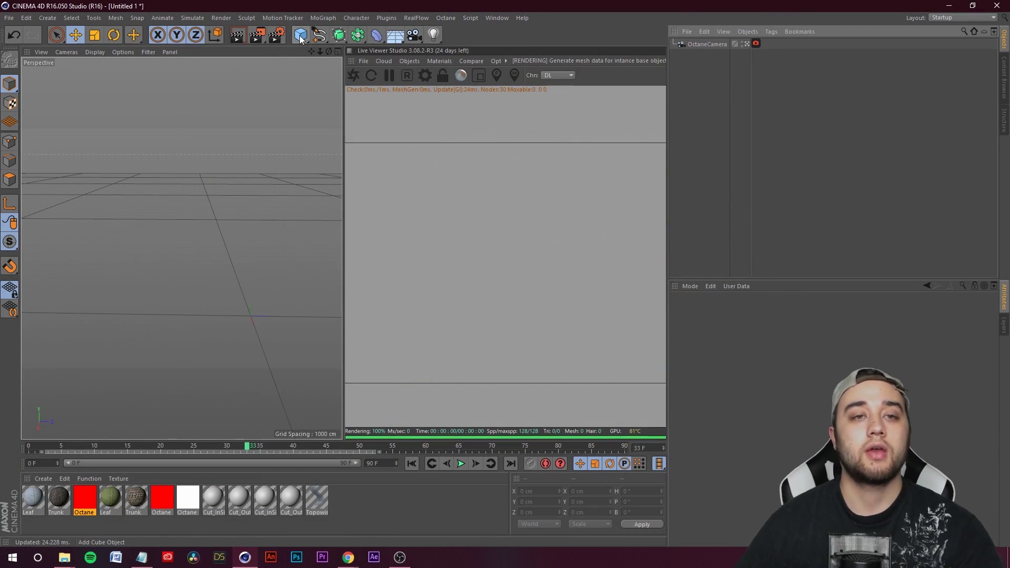
{"action": "left_click", "coordinate": [382, 19]}
{"action": "mouse_move", "coordinate": [453, 72]}
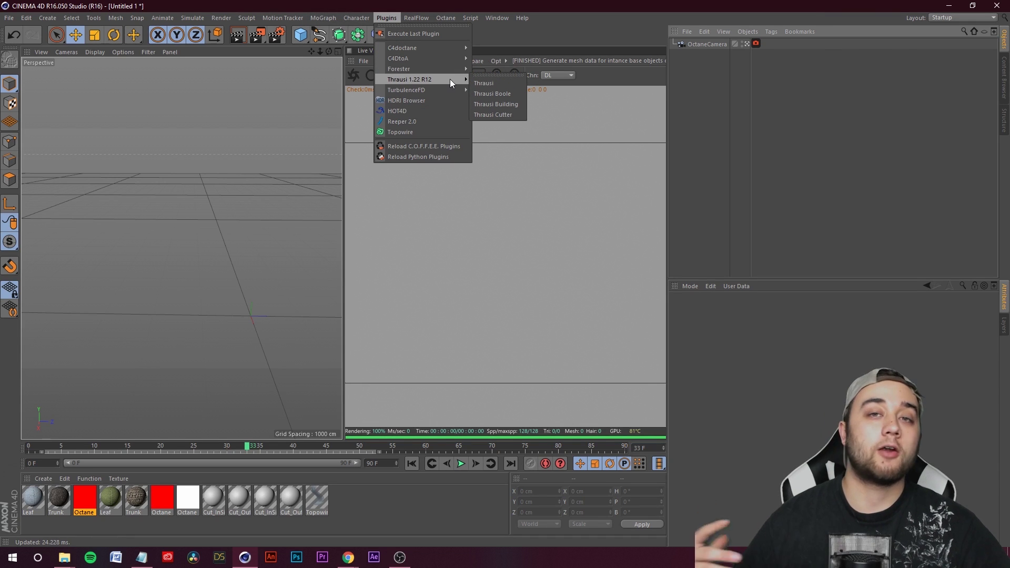
{"action": "left_click", "coordinate": [166, 135]}
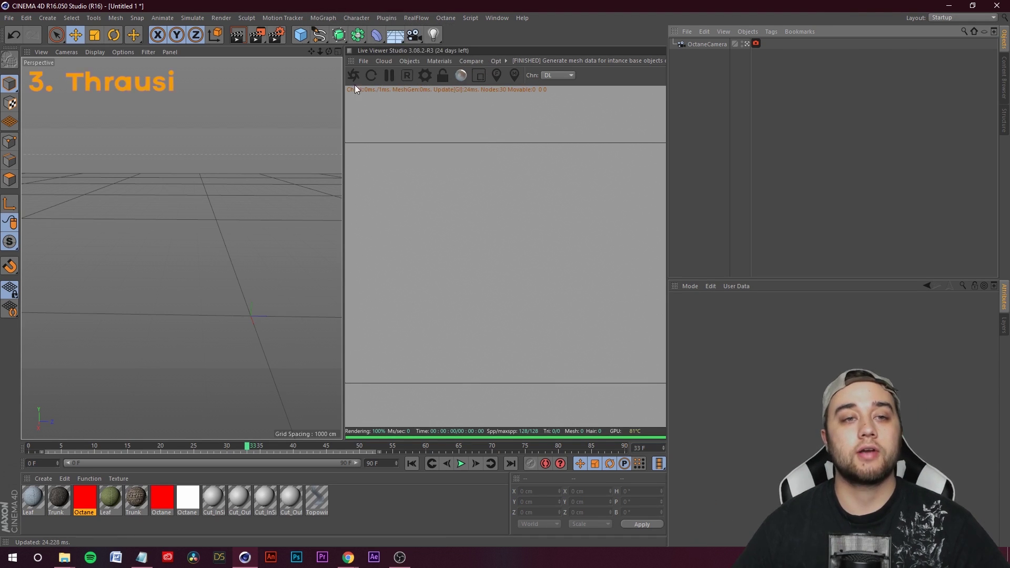
- Add a cube primitive to the scene and frame it in the viewport
{"action": "left_click", "coordinate": [302, 40]}
{"action": "left_click", "coordinate": [395, 50]}
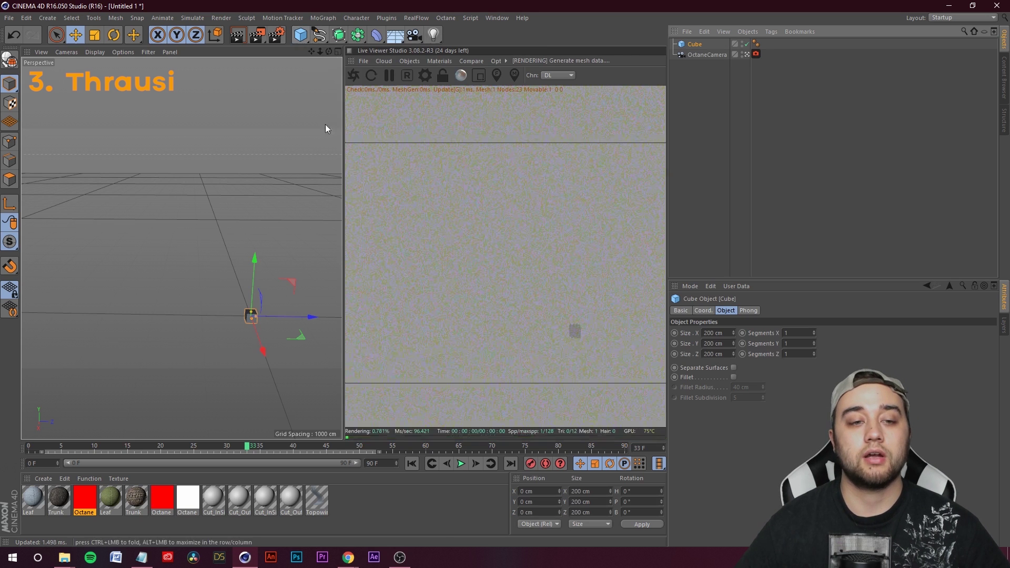
{"action": "key", "text": "h"}
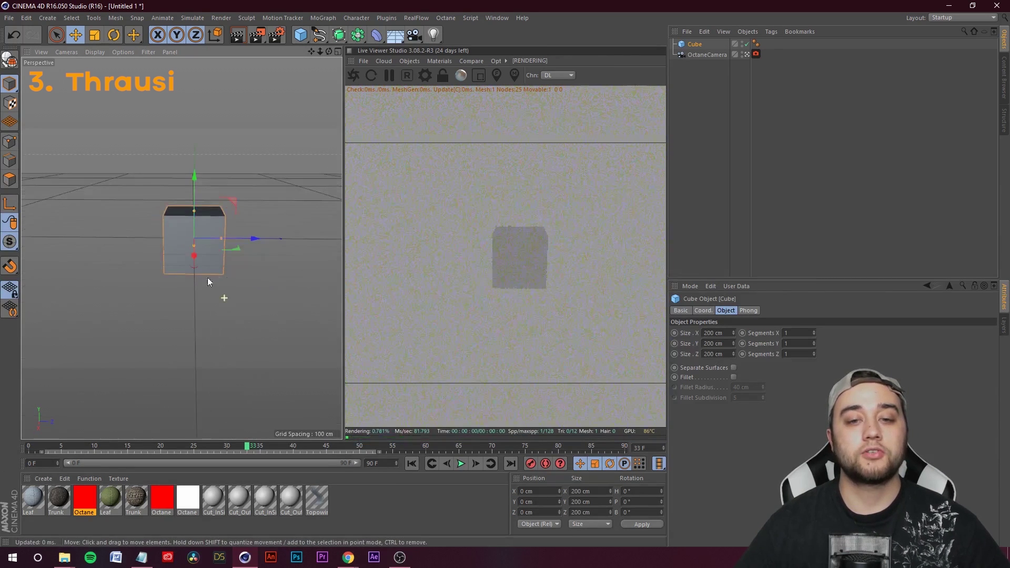
- Add a floor and raise the cube along Y to about 95 cm so that it sits on the floor
{"action": "left_click", "coordinate": [395, 37]}
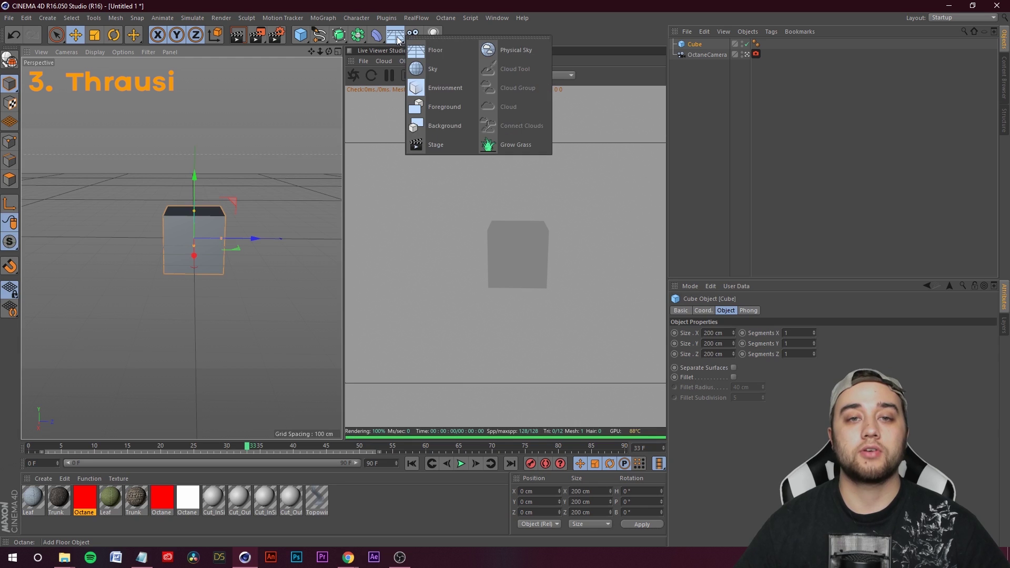
{"action": "left_click", "coordinate": [414, 52]}
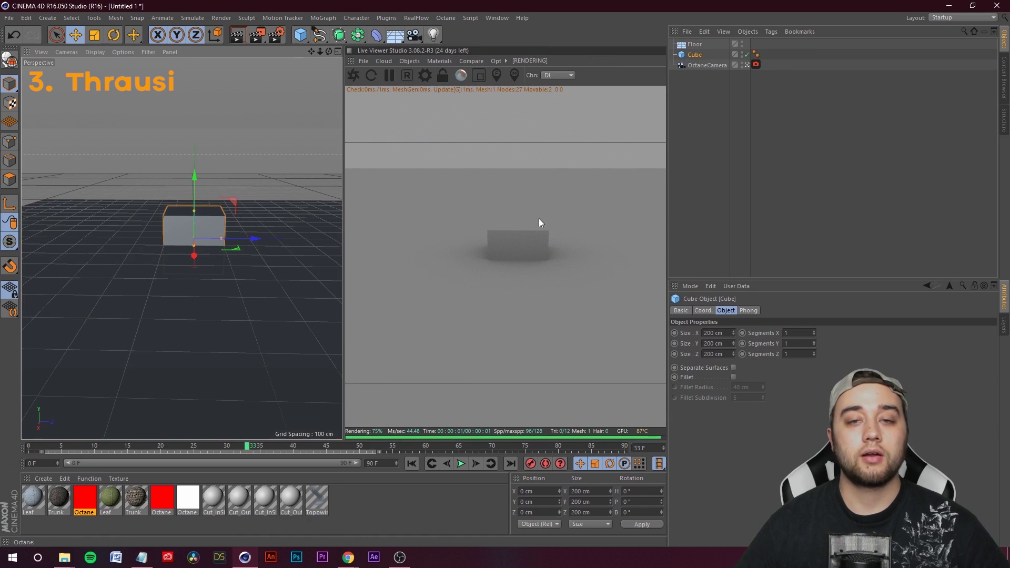
{"action": "left_click_drag", "start_coordinate": [197, 179], "coordinate": [197, 156]}
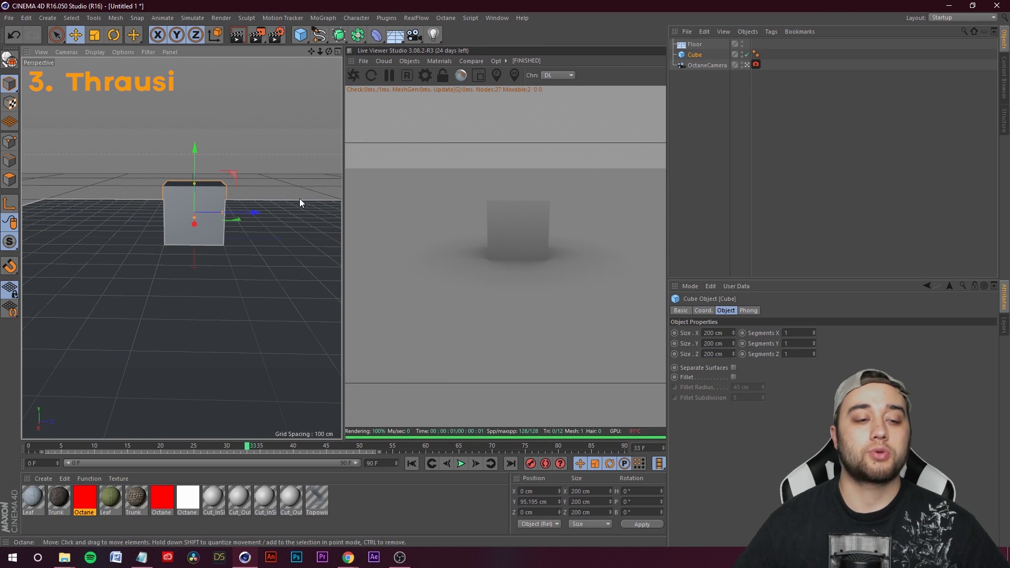
- Apply the red Octane emissive material to the cube and set its emission power to about 404
{"action": "left_click_drag", "start_coordinate": [69, 508], "coordinate": [187, 114]}
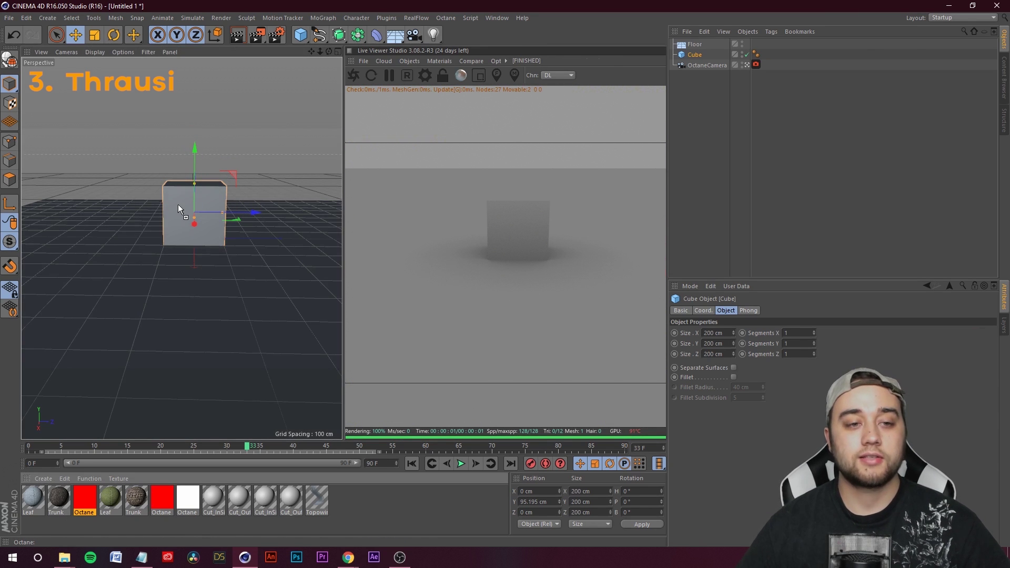
{"action": "left_click_drag", "start_coordinate": [179, 208], "coordinate": [179, 209]}
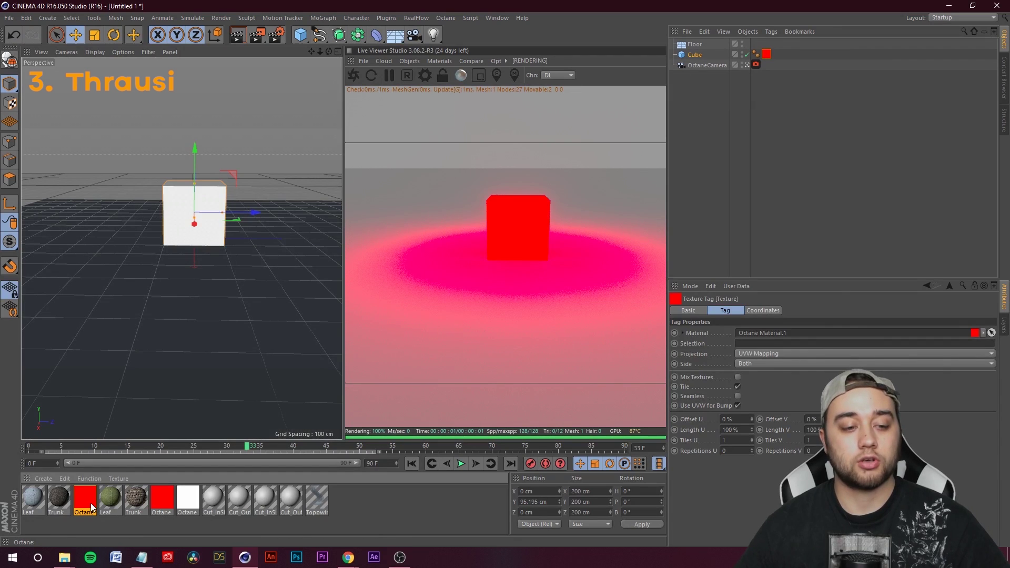
{"action": "double_click", "coordinate": [90, 503]}
{"action": "left_click_drag", "start_coordinate": [285, 80], "coordinate": [151, 63]}
{"action": "left_click", "coordinate": [159, 112]}
{"action": "left_click_drag", "start_coordinate": [264, 138], "coordinate": [291, 137]}
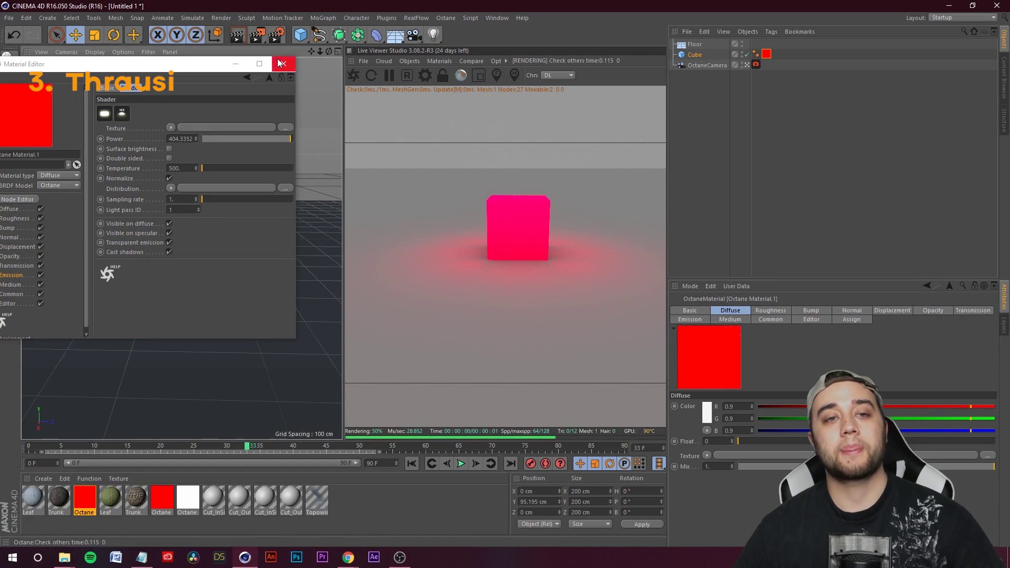
{"action": "left_click", "coordinate": [280, 64]}
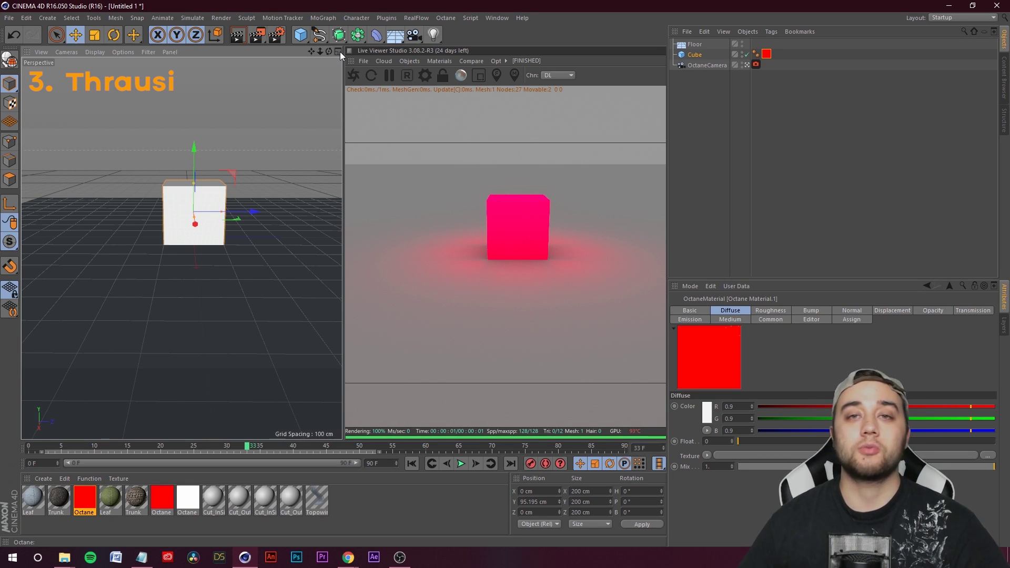
{"action": "left_click", "coordinate": [394, 17]}
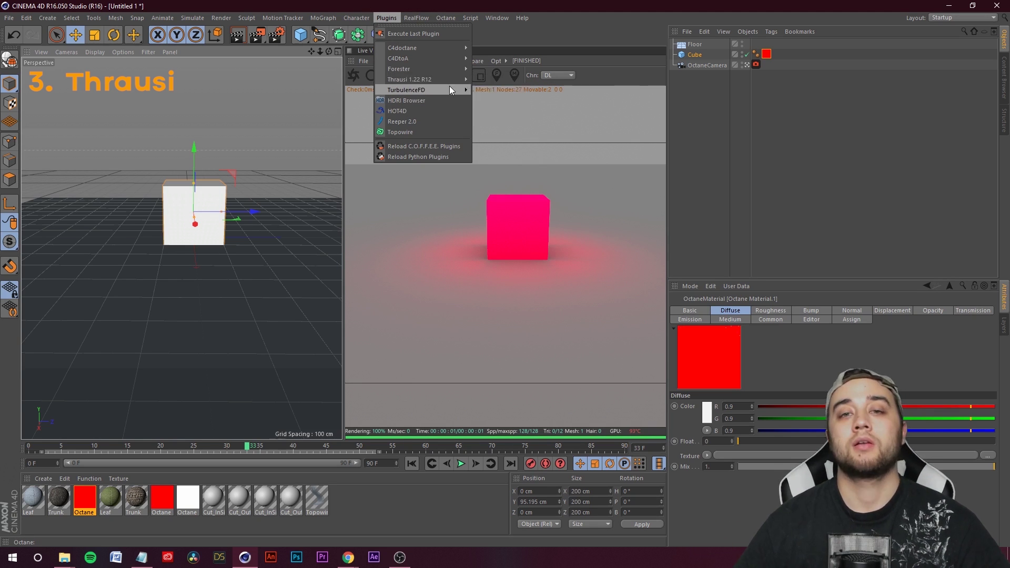
{"action": "left_click", "coordinate": [494, 83]}
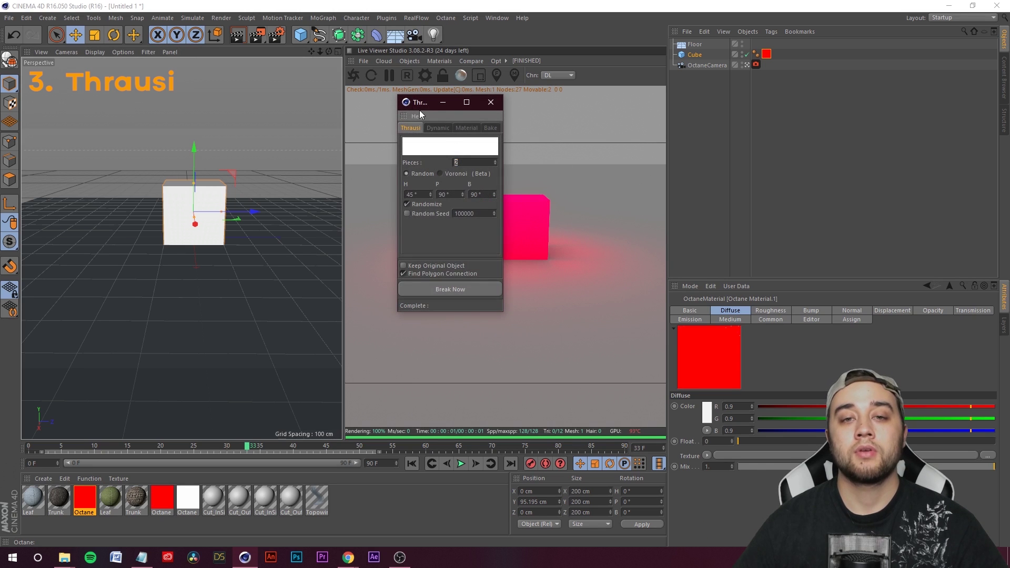
{"action": "left_click", "coordinate": [498, 103]}
- Break the cube into 15 pieces with Thrausi in Voronoi mode and minimize the plugin window
{"action": "left_click", "coordinate": [695, 55]}
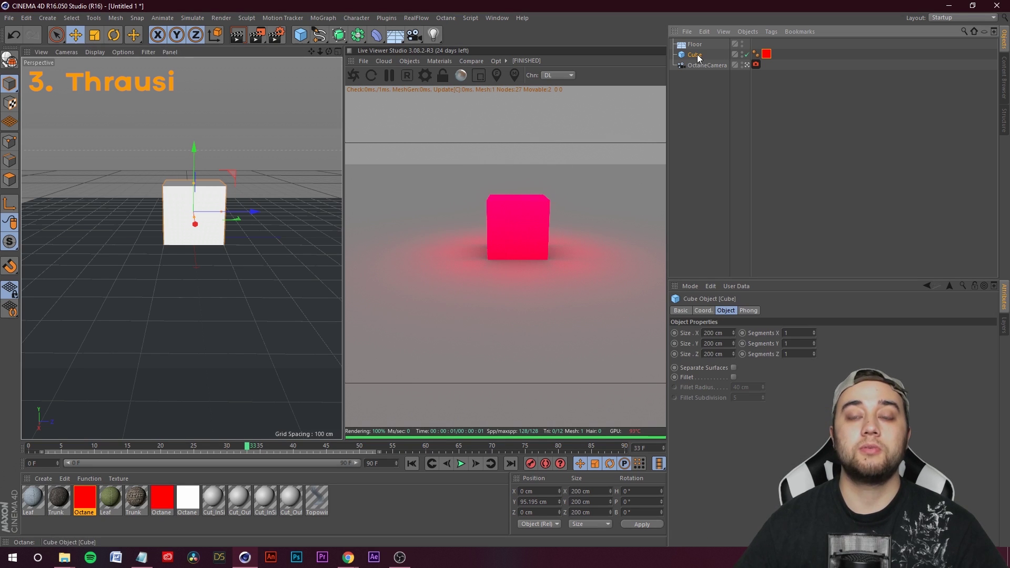
{"action": "left_click", "coordinate": [387, 18]}
{"action": "mouse_move", "coordinate": [435, 80]}
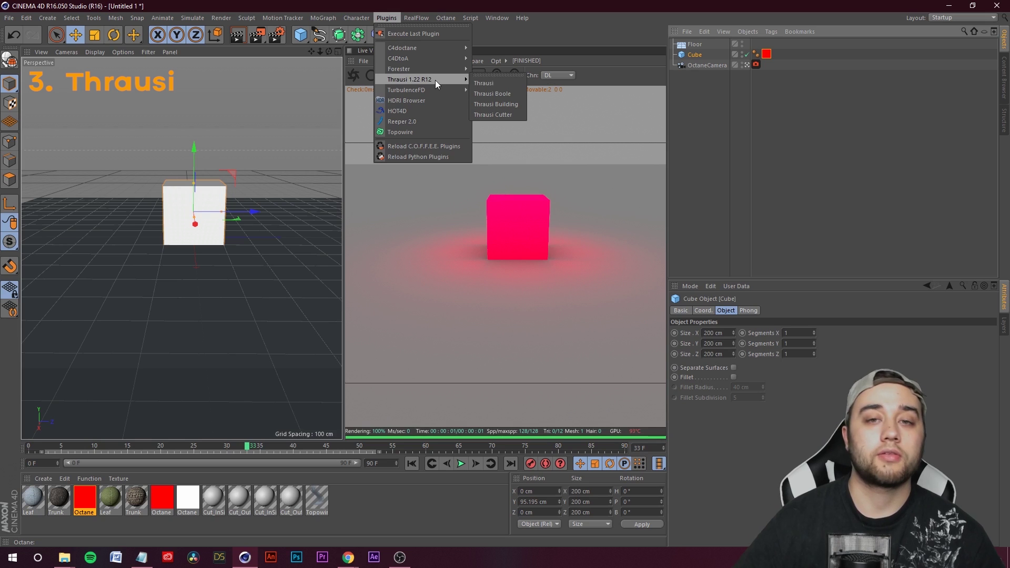
{"action": "left_click", "coordinate": [492, 84]}
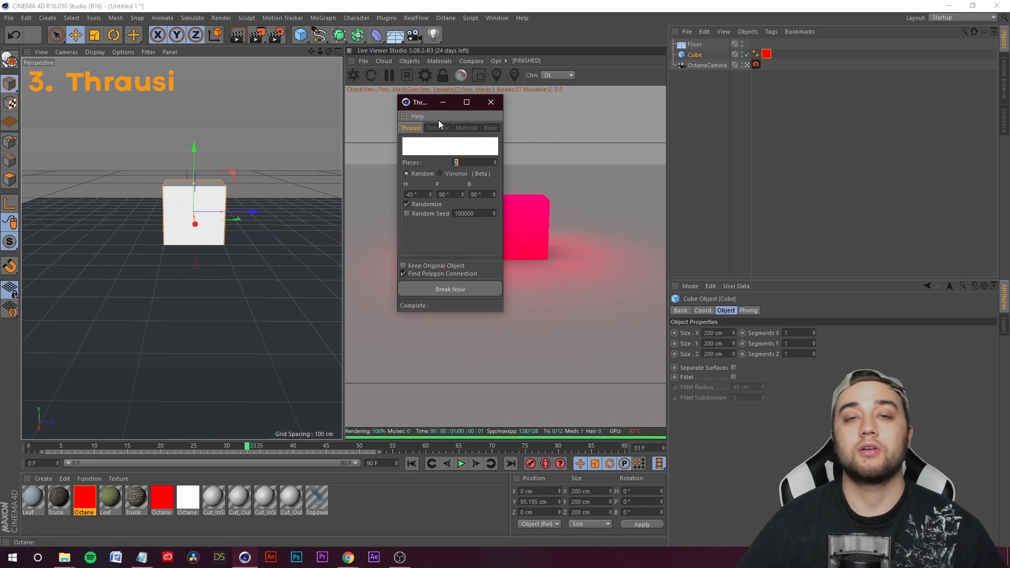
{"action": "left_click", "coordinate": [441, 174]}
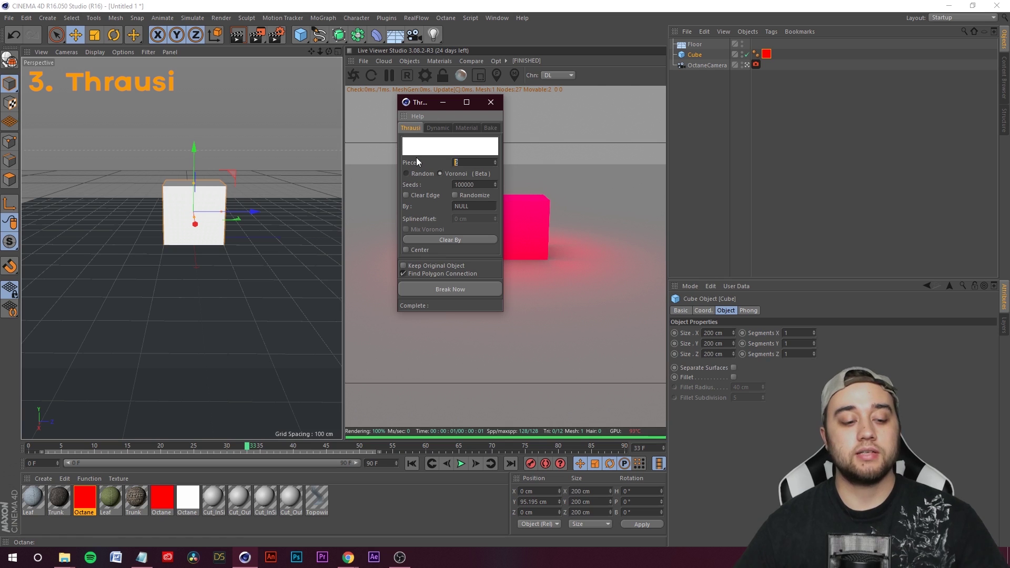
{"action": "type", "text": "15"}
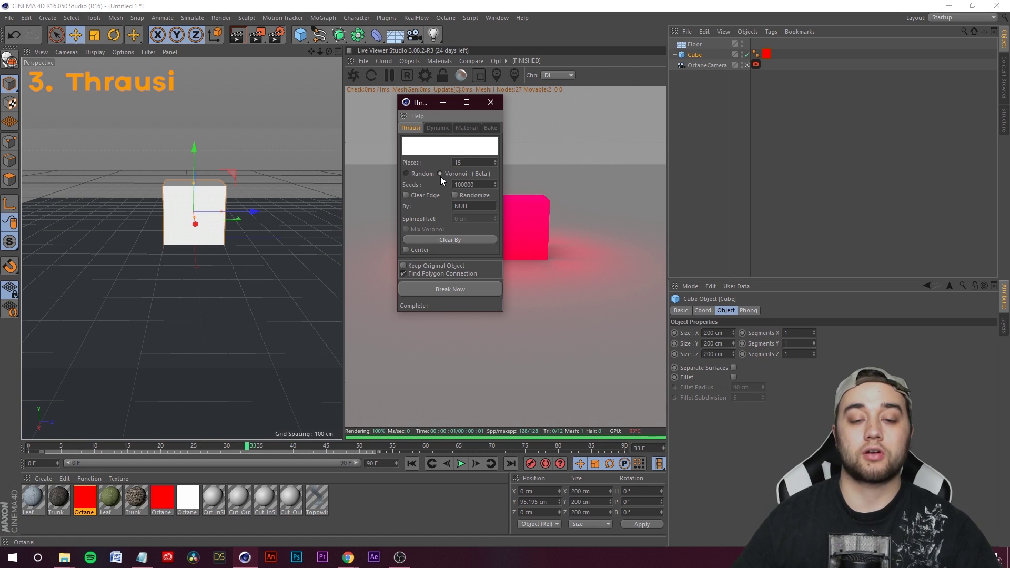
{"action": "left_click", "coordinate": [452, 289]}
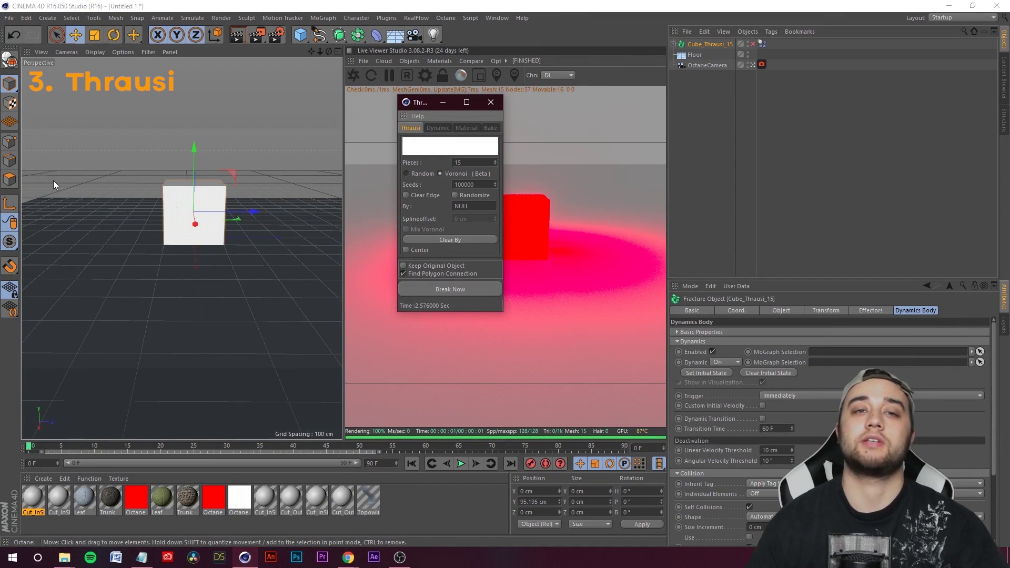
{"action": "left_click", "coordinate": [443, 102]}
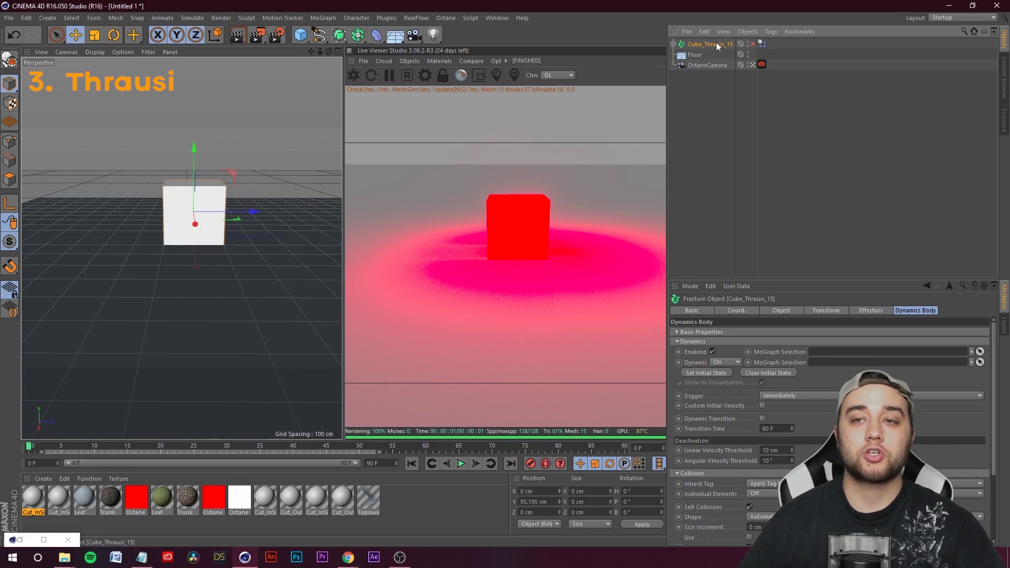
- Examine the individual pieces inside the fractured cube's hierarchy
{"action": "left_click", "coordinate": [325, 18]}
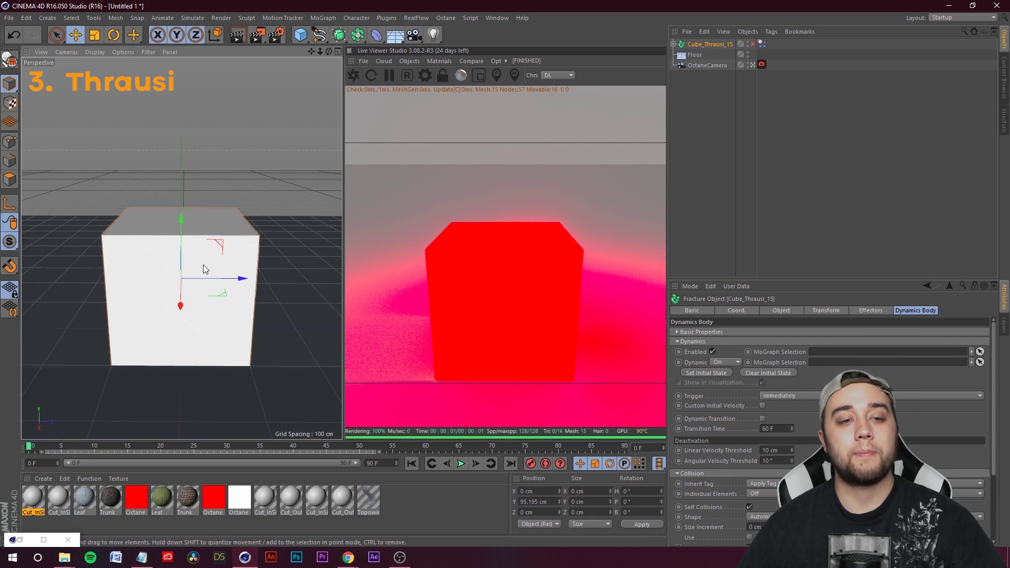
{"action": "left_click", "coordinate": [674, 44]}
{"action": "left_click", "coordinate": [714, 76]}
{"action": "left_click", "coordinate": [718, 180]}
{"action": "left_click", "coordinate": [712, 205]}
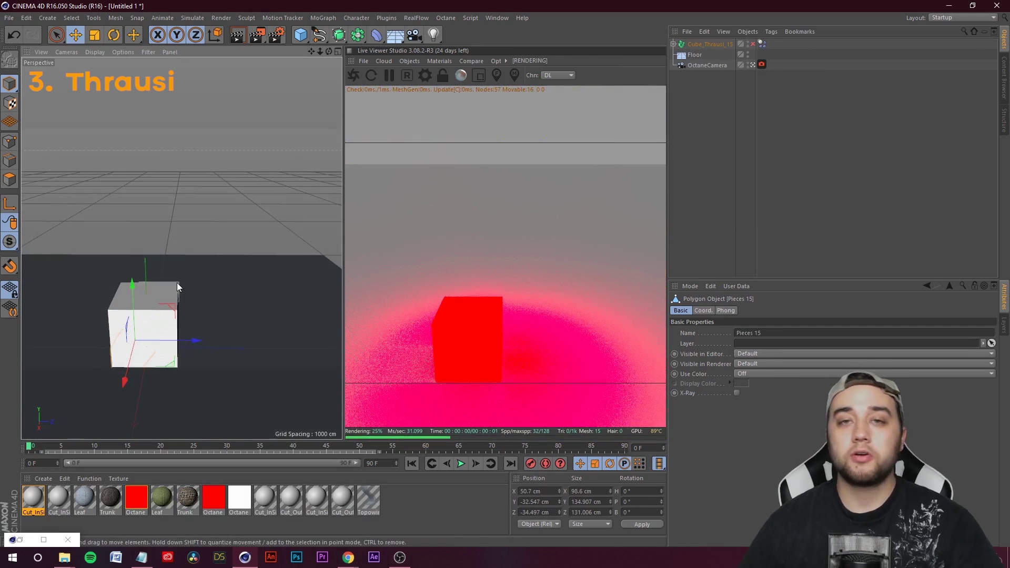
- Raise the fractured cube along Y to about 505 cm above the floor and play its fall from the first frame
{"action": "left_click_drag", "start_coordinate": [312, 54], "coordinate": [362, 4]}
{"action": "left_click", "coordinate": [698, 45]}
{"action": "left_click_drag", "start_coordinate": [192, 213], "coordinate": [203, 74]}
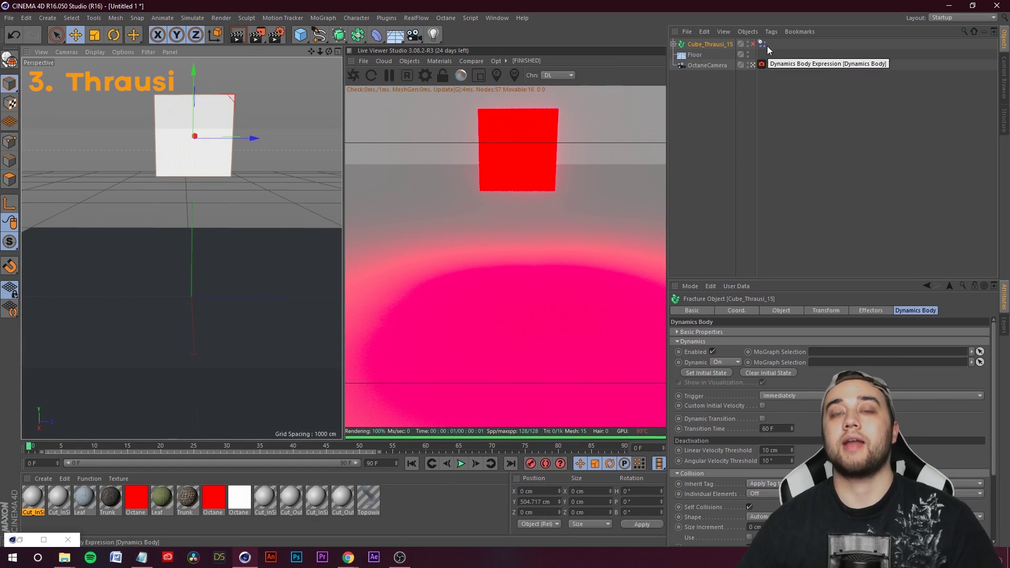
{"action": "left_click", "coordinate": [461, 463]}
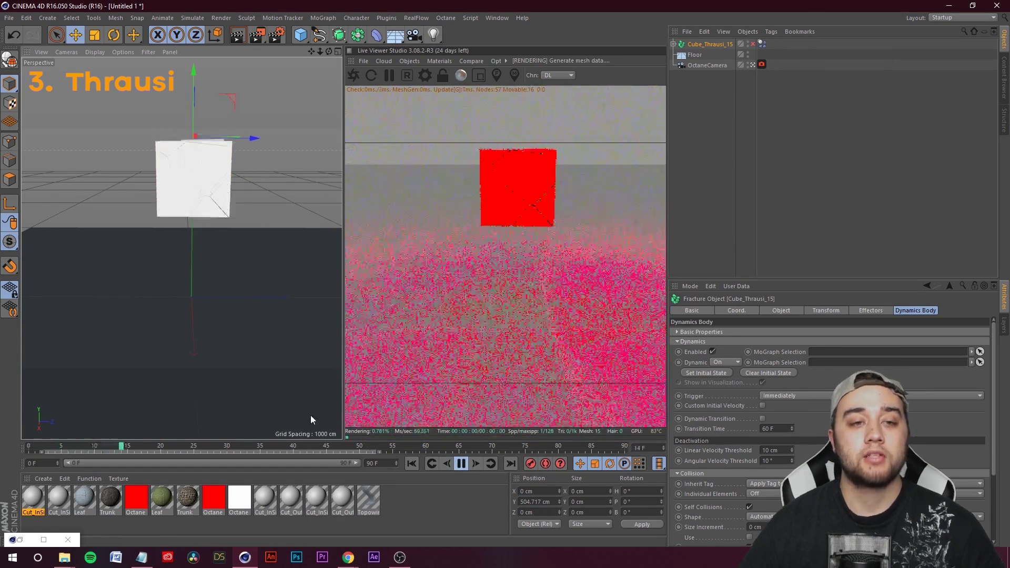
{"action": "left_click_drag", "start_coordinate": [269, 447], "coordinate": [27, 465]}
- Add a Collider Body simulation tag to the floor
{"action": "left_click", "coordinate": [693, 54]}
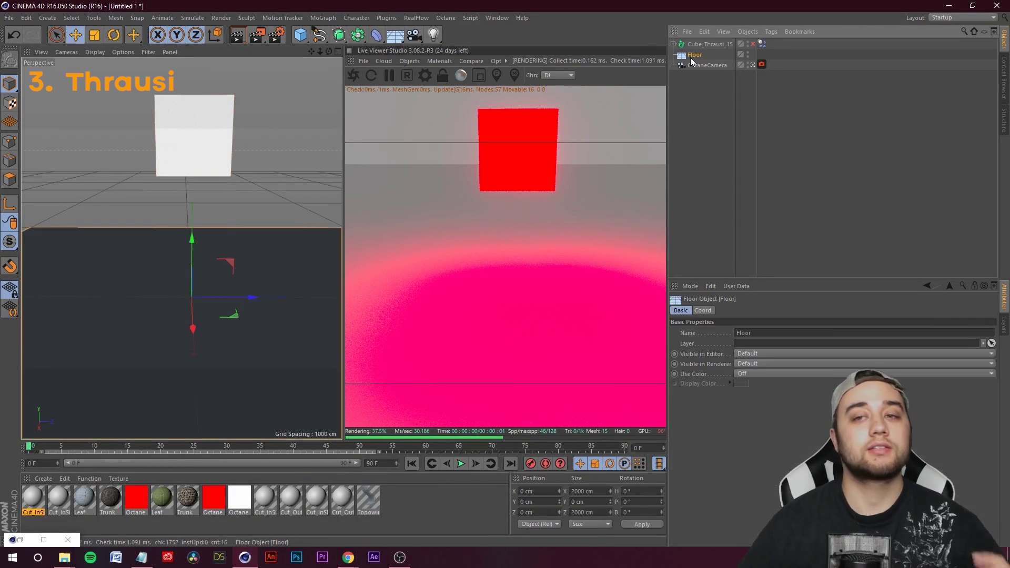
{"action": "right_click", "coordinate": [693, 56]}
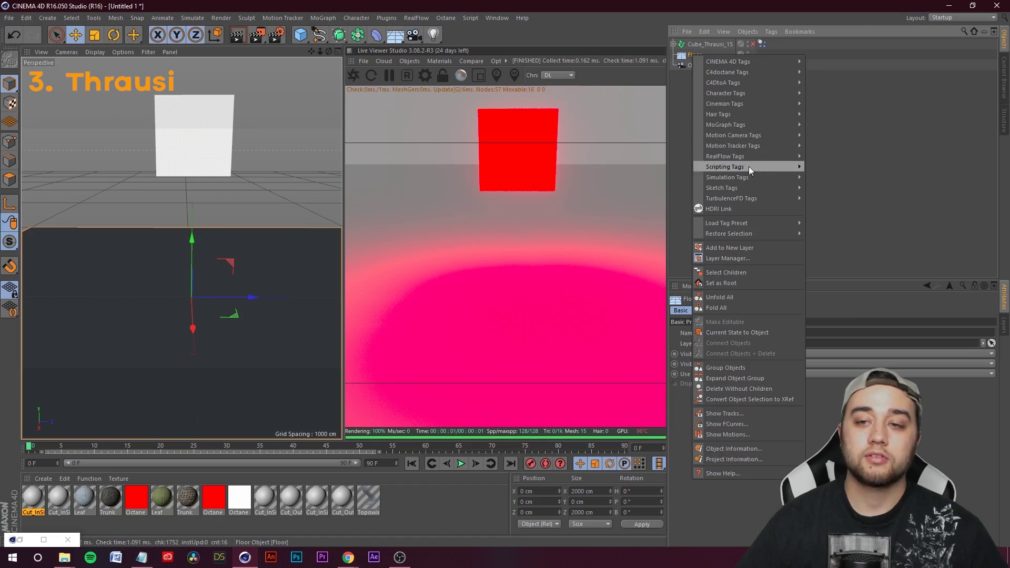
{"action": "mouse_move", "coordinate": [759, 180]}
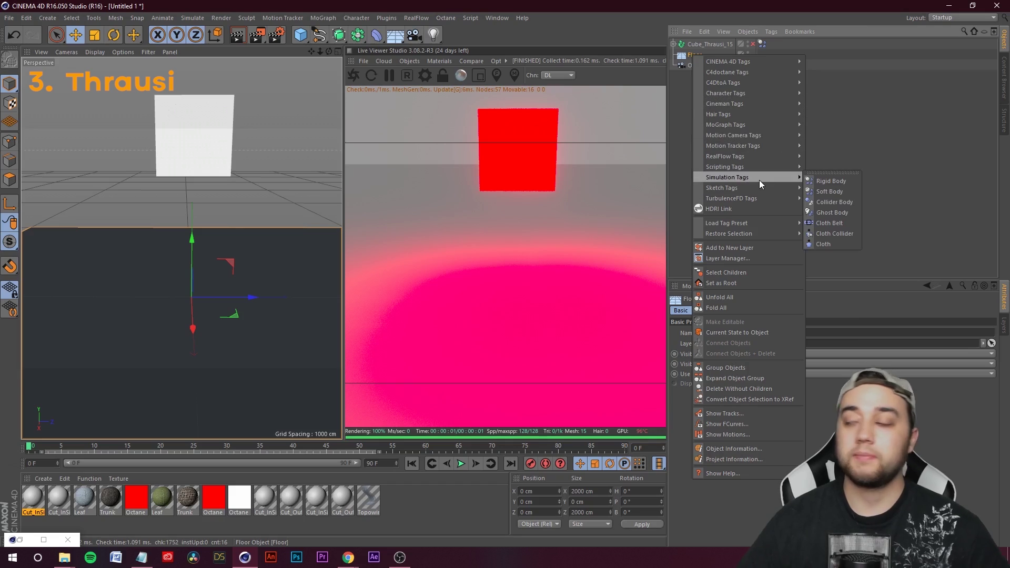
{"action": "left_click", "coordinate": [833, 202]}
- Play and scrub the simulation of the cube shattering on the floor, returning to the first frame
{"action": "left_click", "coordinate": [461, 464]}
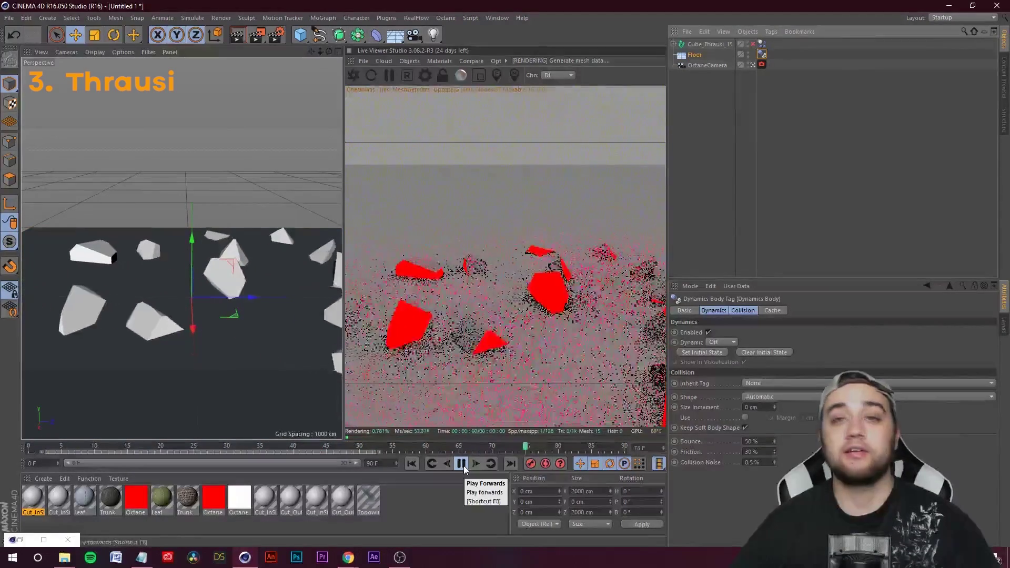
{"action": "left_click", "coordinate": [461, 465]}
{"action": "left_click_drag", "start_coordinate": [528, 446], "coordinate": [244, 445]}
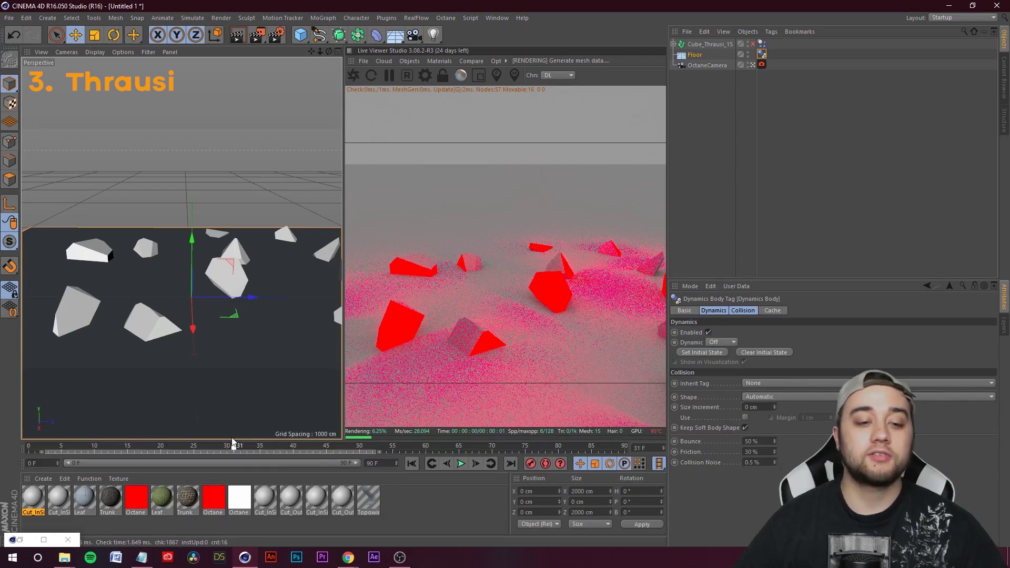
{"action": "left_click_drag", "start_coordinate": [243, 445], "coordinate": [28, 446]}
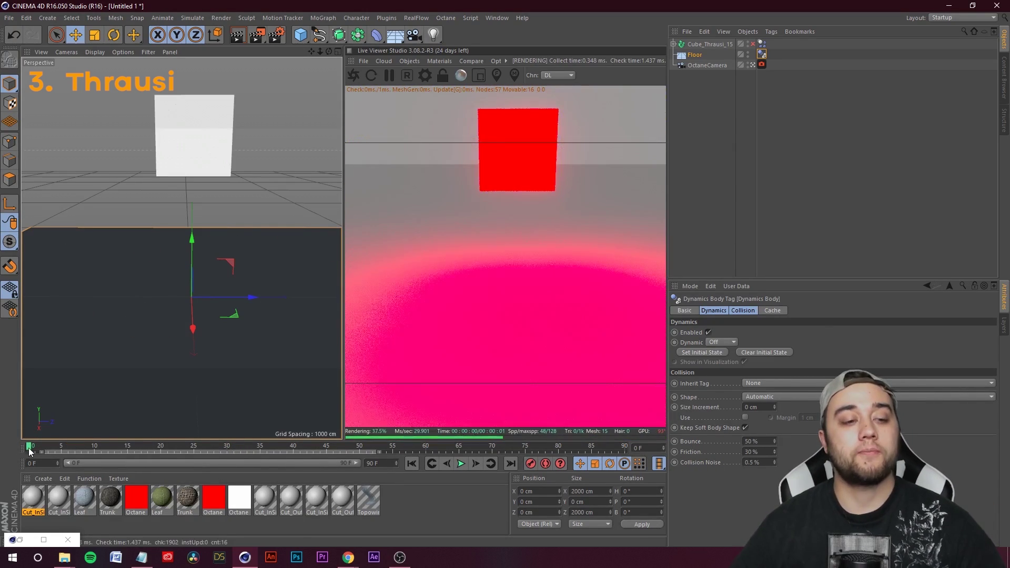
{"action": "left_click_drag", "start_coordinate": [135, 446], "coordinate": [213, 462]}
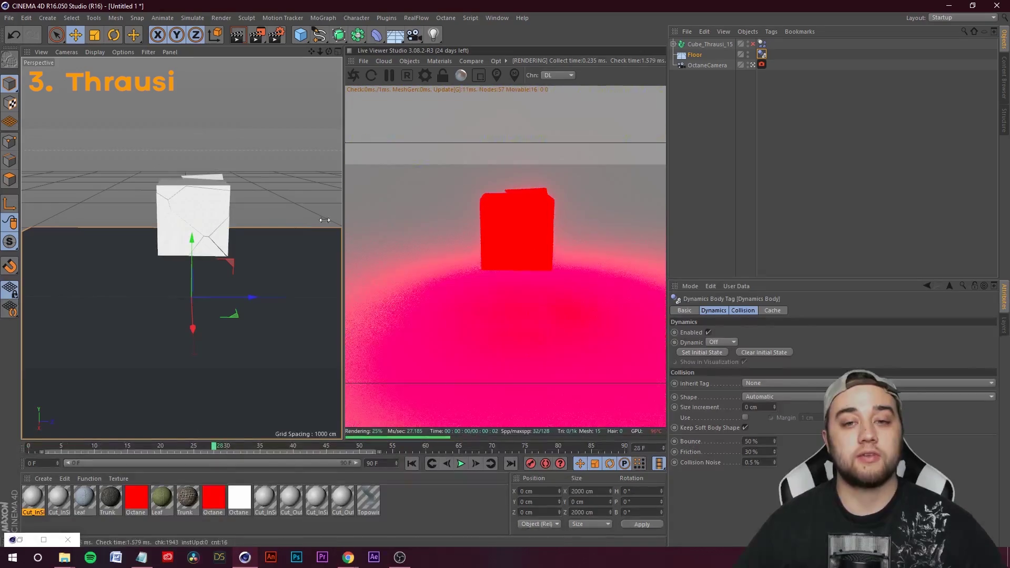
{"action": "left_click", "coordinate": [460, 464]}
{"action": "left_click", "coordinate": [461, 464]}
{"action": "key", "text": "shift+g"}
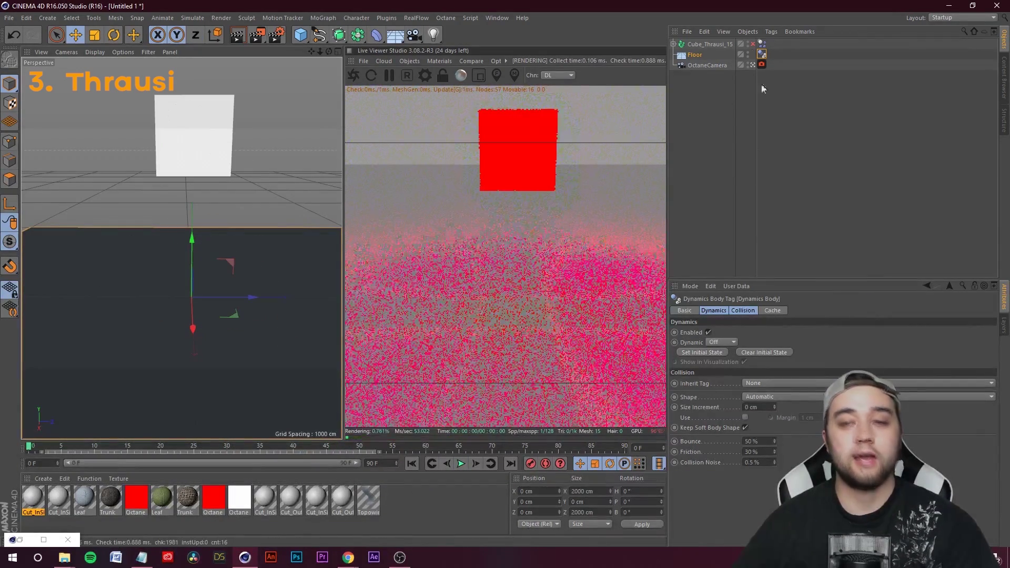
- Change the trigger option in the fractured cube's Dynamics Body settings
{"action": "left_click", "coordinate": [702, 44]}
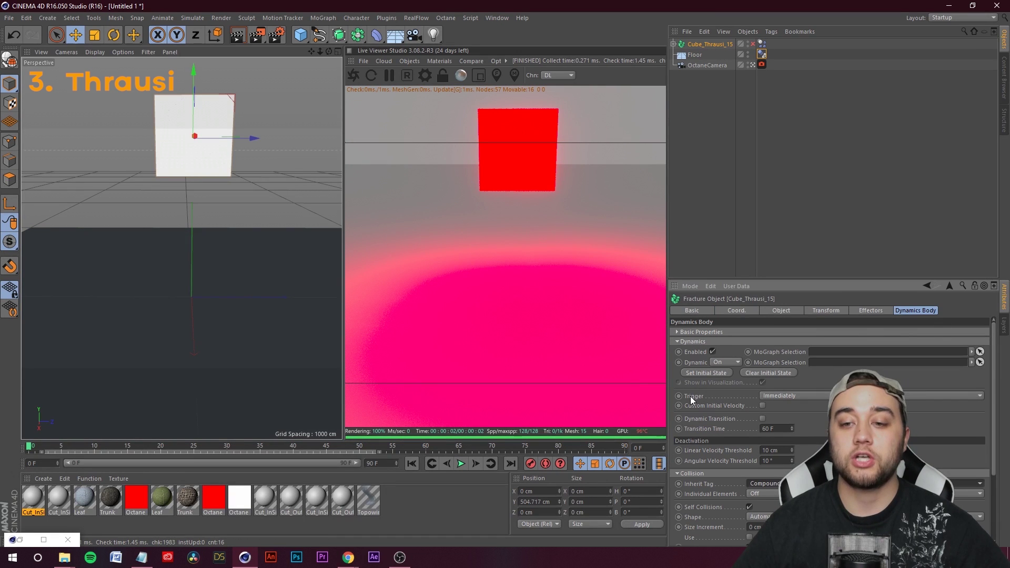
{"action": "left_click", "coordinate": [807, 395]}
{"action": "left_click", "coordinate": [806, 425]}
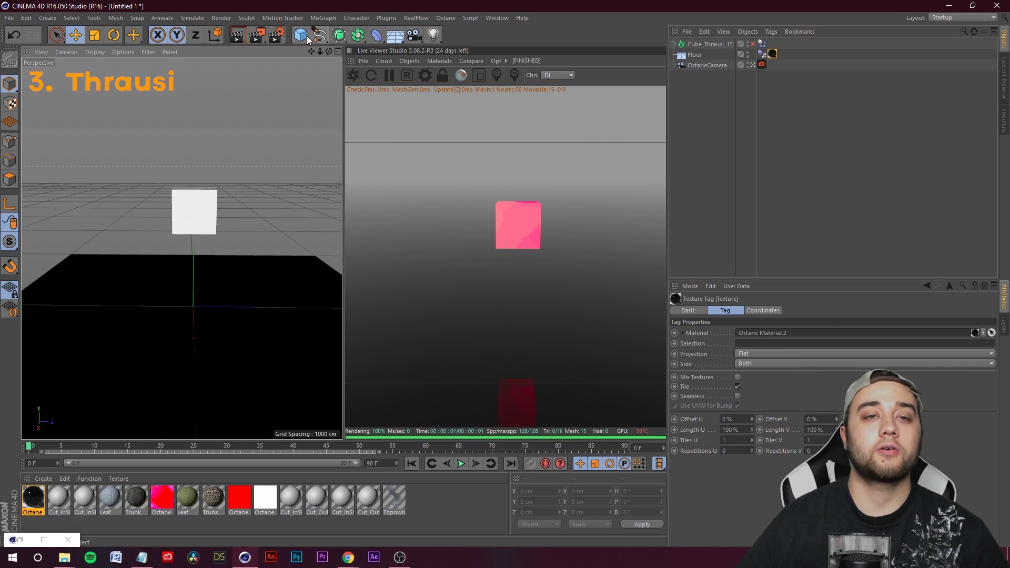
- Add a sphere beside the fractured cube at about its height, scale it down to about 56 cm and give it the black material
{"action": "left_click", "coordinate": [306, 36]}
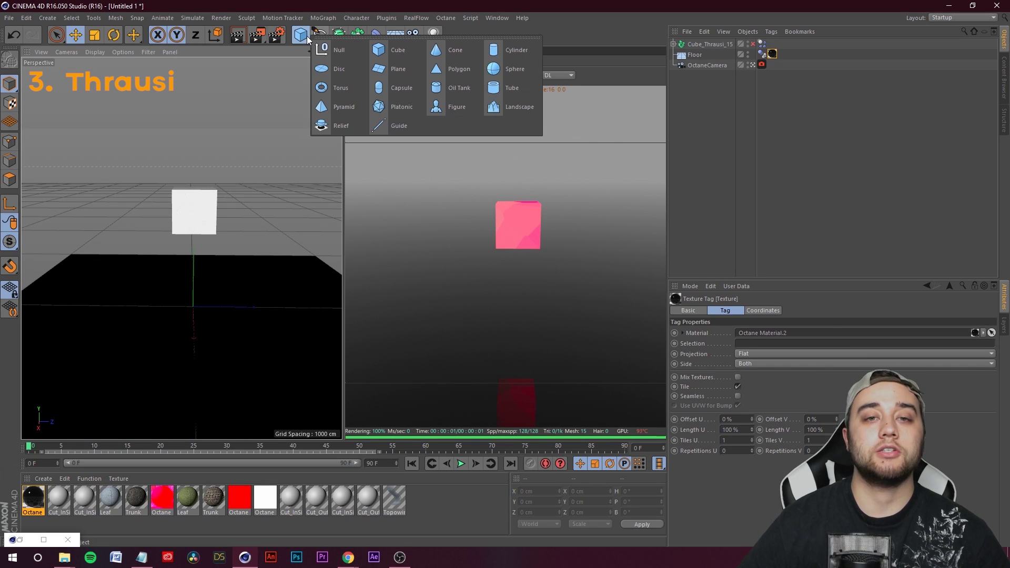
{"action": "left_click", "coordinate": [520, 69]}
{"action": "left_click_drag", "start_coordinate": [194, 253], "coordinate": [300, 211]}
{"action": "left_click_drag", "start_coordinate": [161, 302], "coordinate": [165, 156], "text": "alt"}
{"action": "key", "text": "t"}
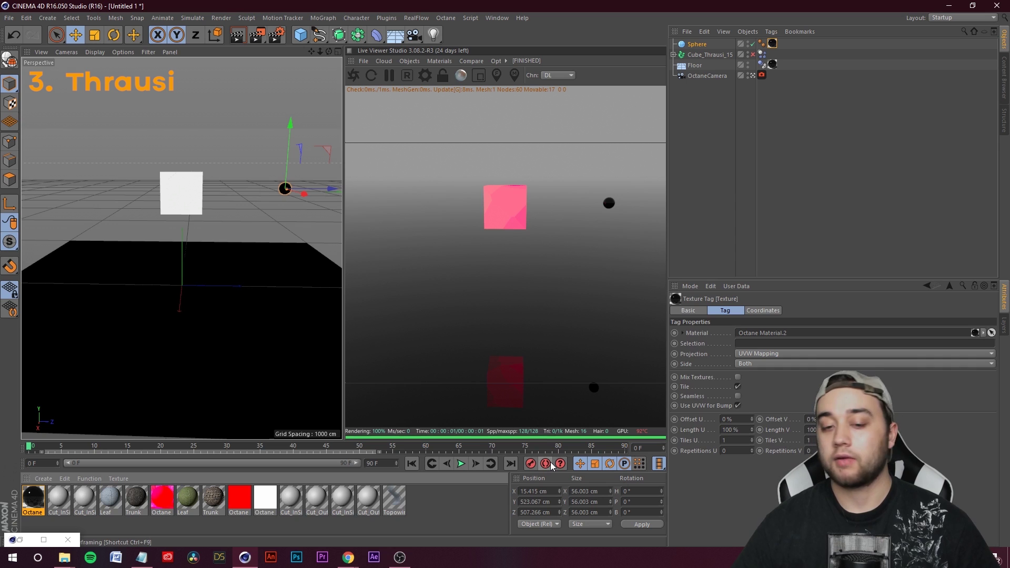
- Keyframe the sphere's position at frame 0 and around frame 50, moving it along Z through the cube to about -679 cm
{"action": "left_click", "coordinate": [549, 465]}
{"action": "left_click_drag", "start_coordinate": [25, 456], "coordinate": [53, 457]}
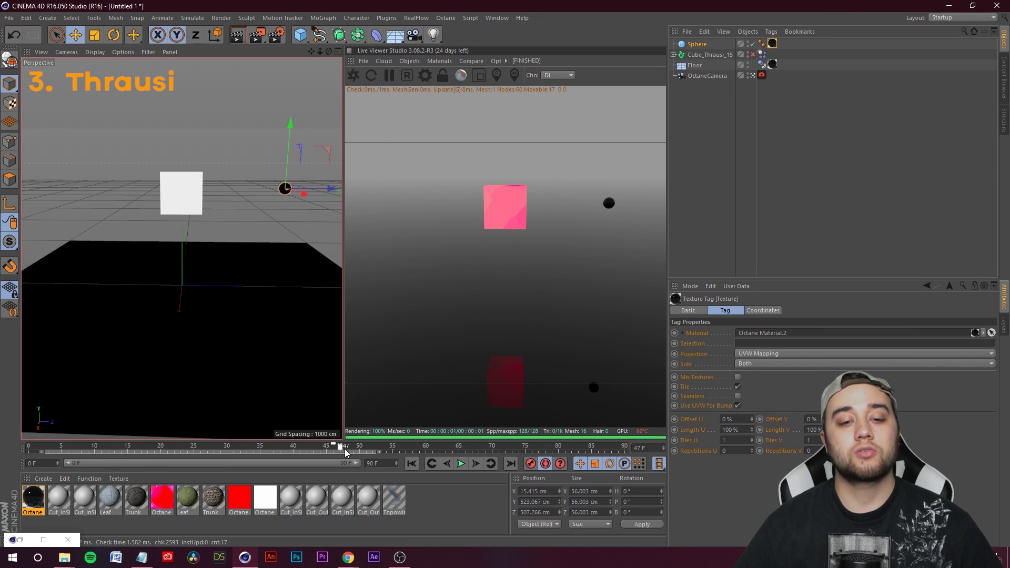
{"action": "left_click_drag", "start_coordinate": [324, 198], "coordinate": [90, 195]}
{"action": "left_click_drag", "start_coordinate": [360, 450], "coordinate": [28, 450]}
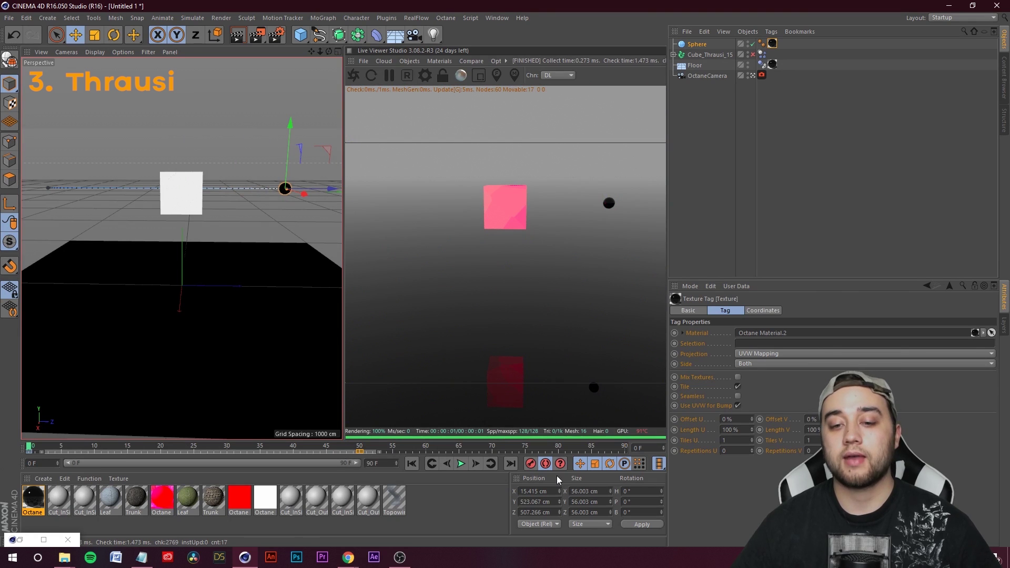
- Play and scrub the sphere's movement through the cube, returning to the first frame
{"action": "left_click", "coordinate": [464, 465]}
{"action": "left_click", "coordinate": [462, 465]}
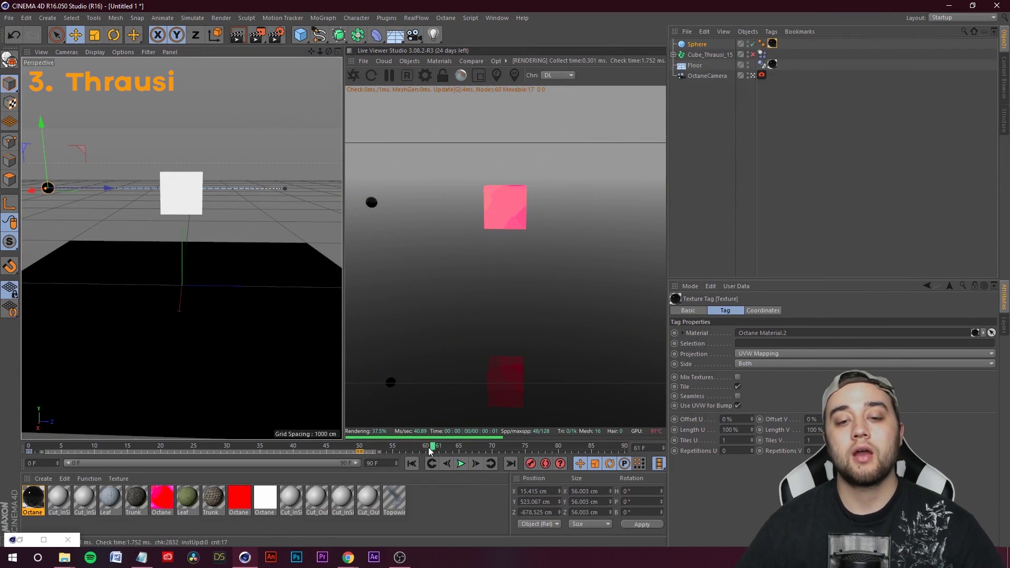
{"action": "left_click_drag", "start_coordinate": [433, 448], "coordinate": [115, 438]}
{"action": "left_click", "coordinate": [460, 465]}
{"action": "left_click", "coordinate": [462, 465]}
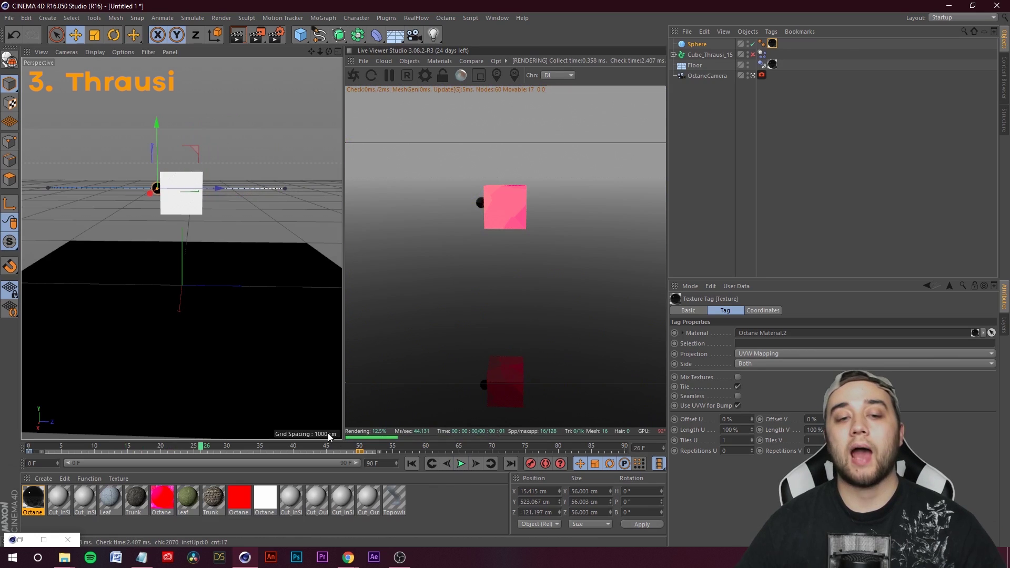
{"action": "key", "text": "shift+f"}
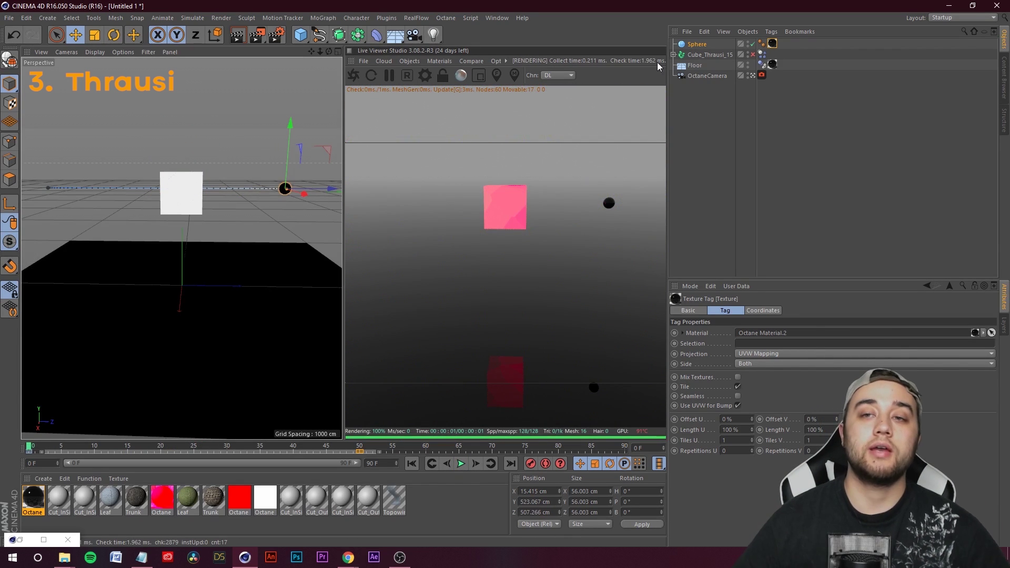
- Add a Collider Body simulation tag to the sphere
{"action": "right_click", "coordinate": [704, 45]}
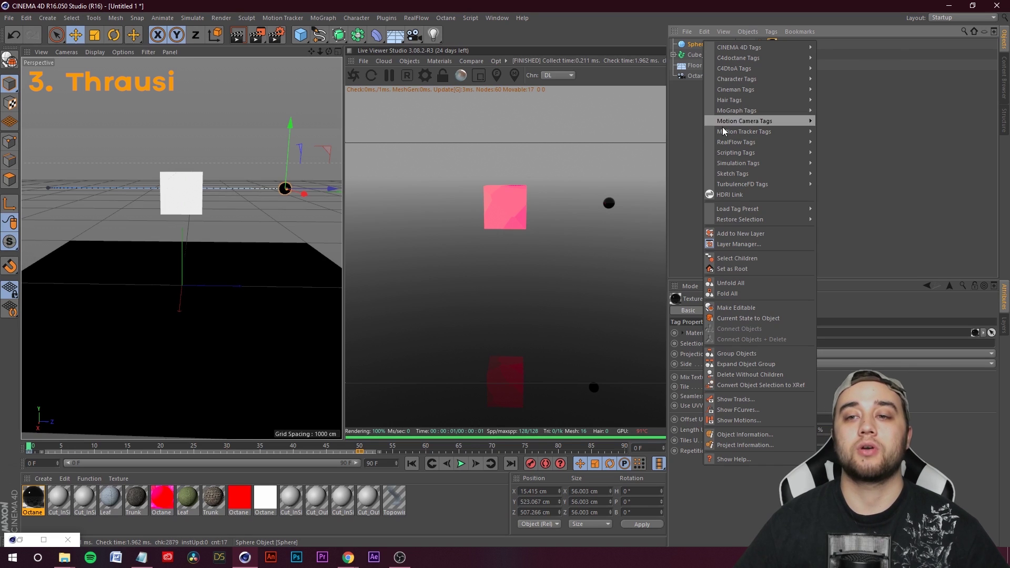
{"action": "mouse_move", "coordinate": [768, 165]}
{"action": "left_click", "coordinate": [841, 188]}
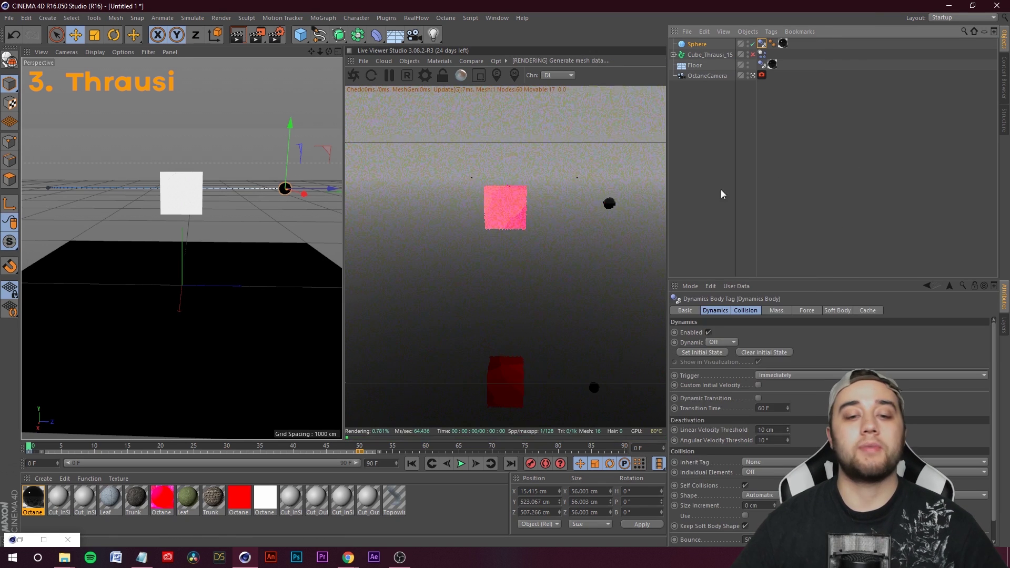
- Play the simulation of the sphere smashing through the fractured cube, and replay it from the first frame
{"action": "left_click", "coordinate": [461, 463]}
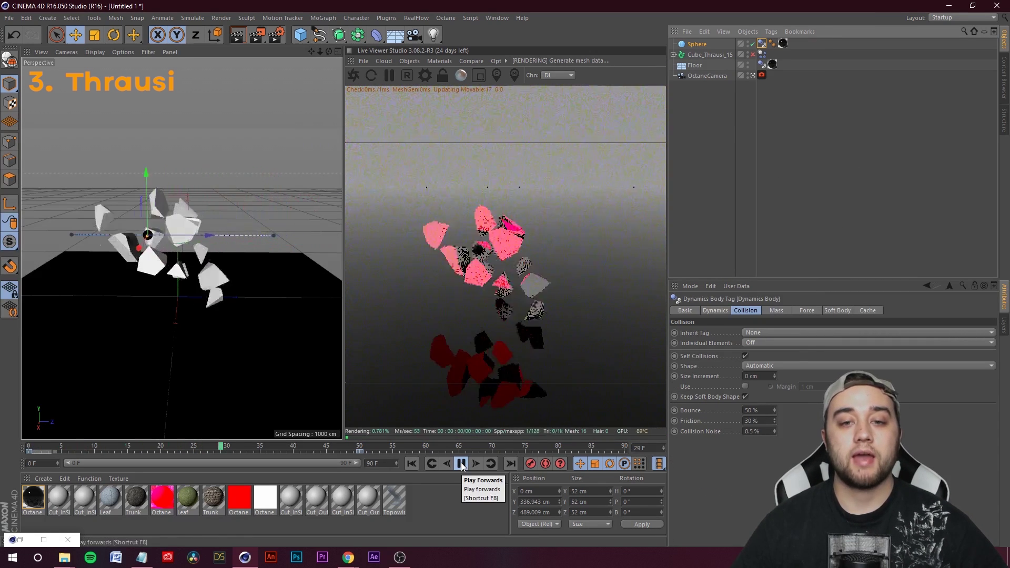
{"action": "left_click", "coordinate": [461, 464]}
{"action": "left_click", "coordinate": [411, 464]}
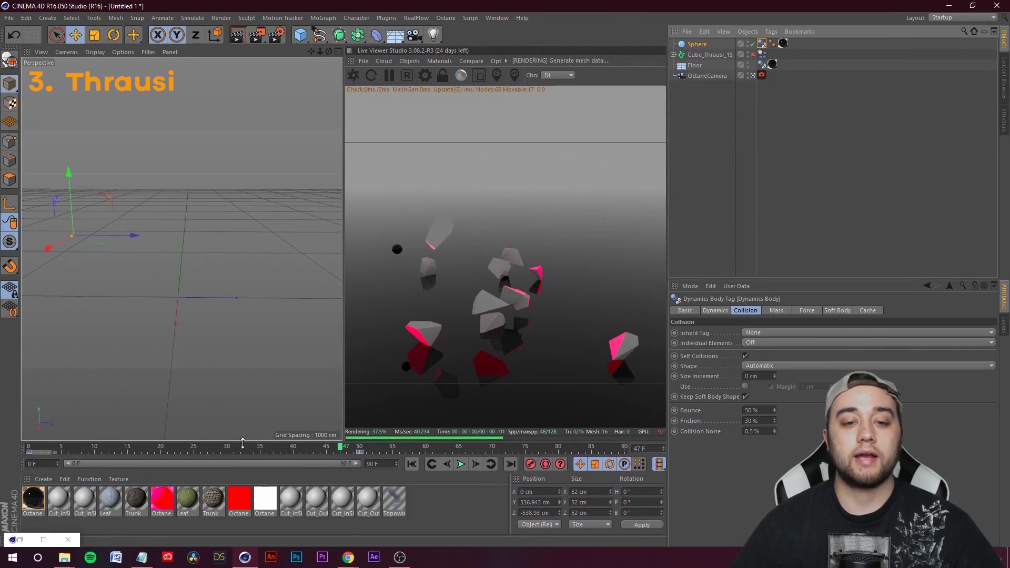
{"action": "left_click", "coordinate": [461, 461]}
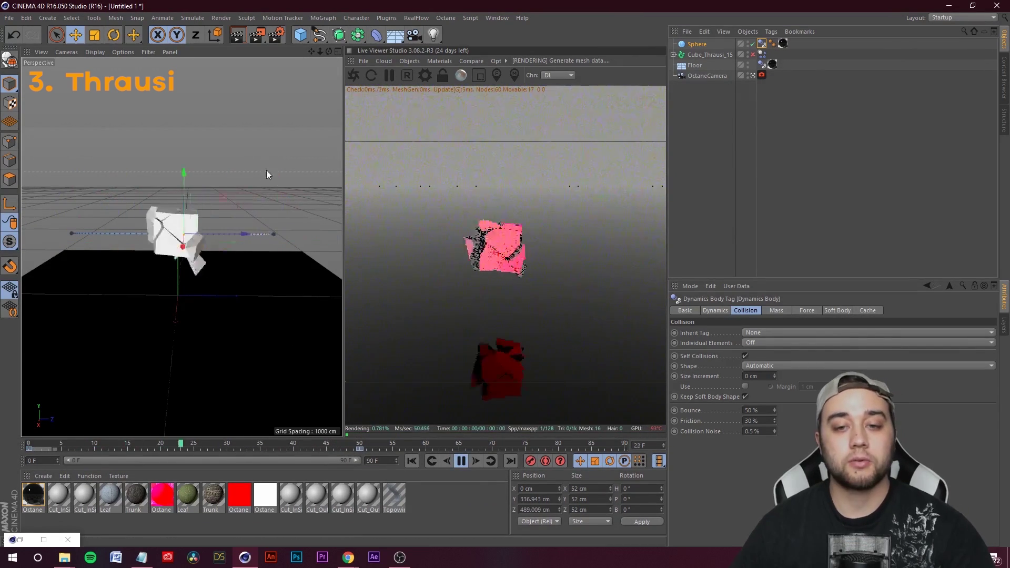
{"action": "left_click", "coordinate": [461, 460]}
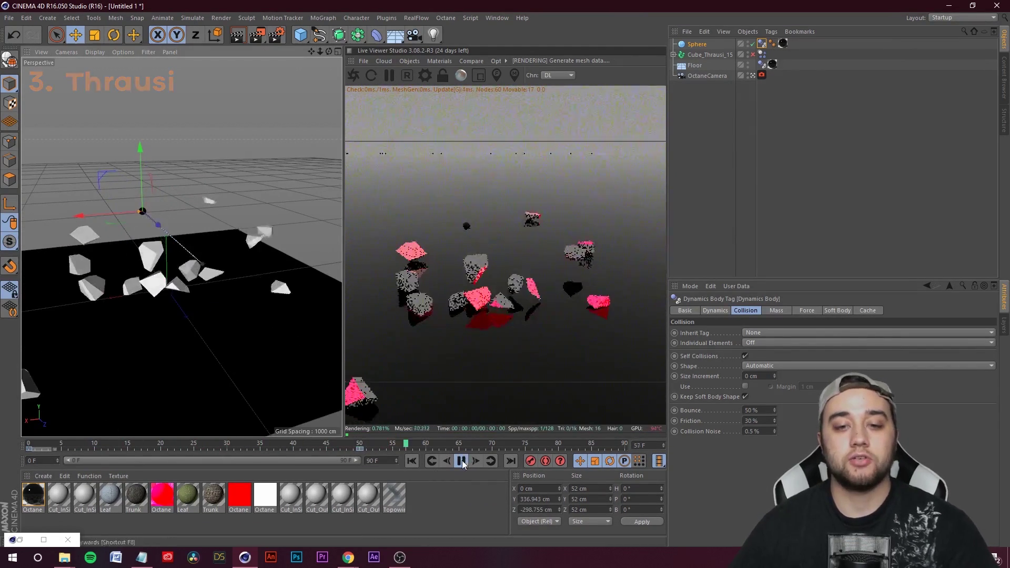
- Remove the sphere and the fractured cube from the scene and add a Topowire object
{"action": "left_click", "coordinate": [696, 75]}
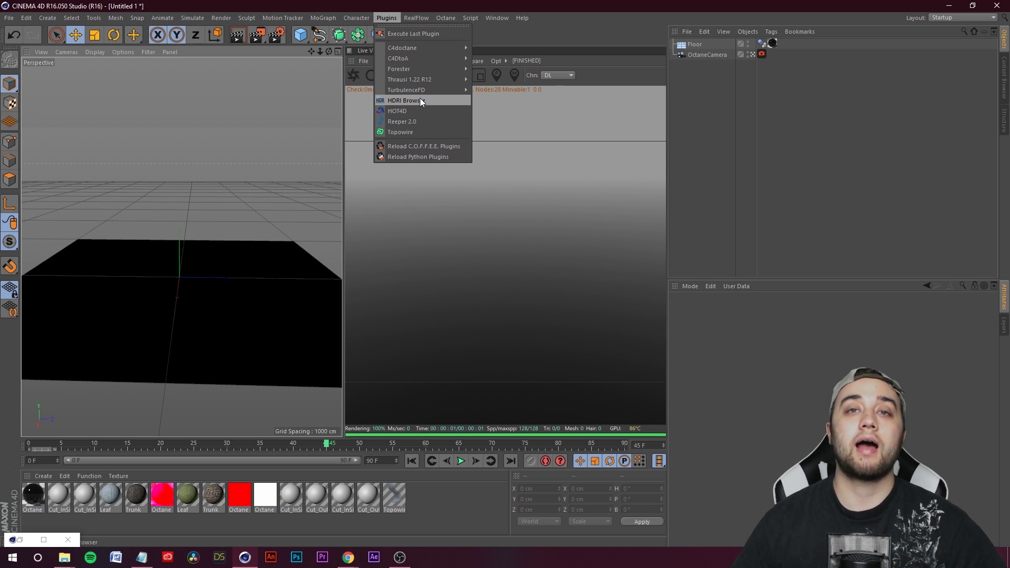
{"action": "left_click", "coordinate": [418, 132]}
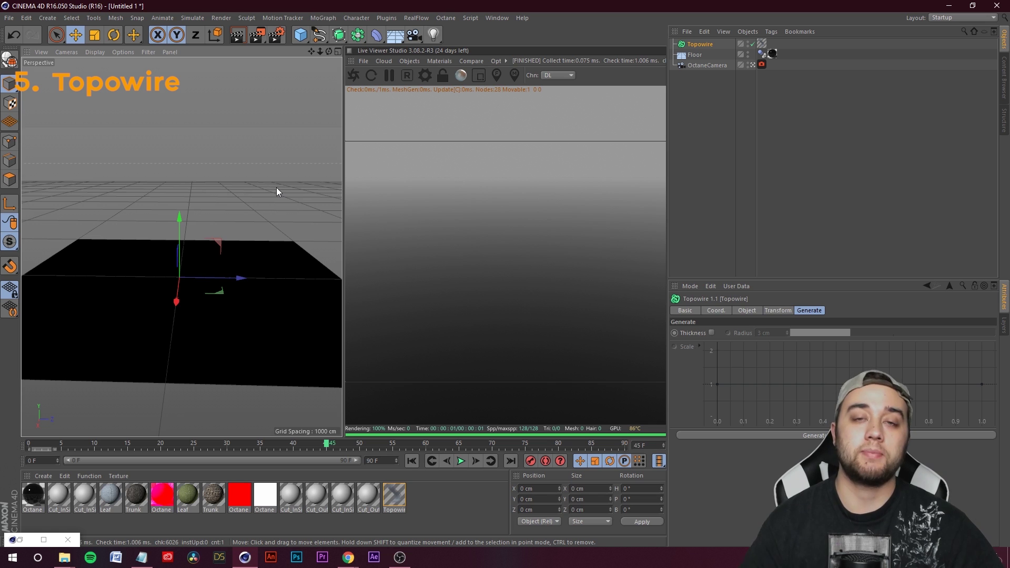
{"action": "left_click", "coordinate": [391, 16]}
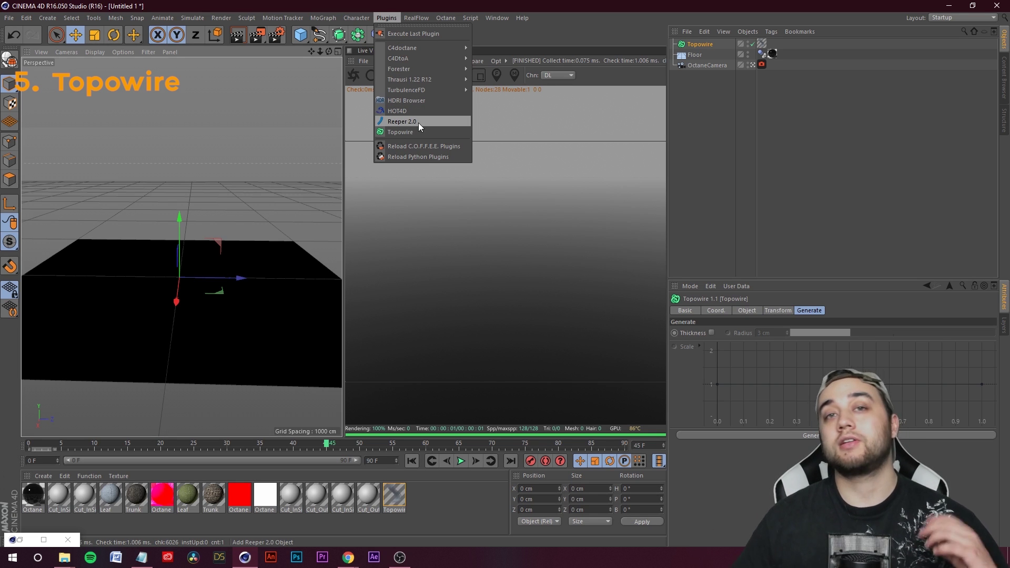
{"action": "left_click", "coordinate": [747, 184]}
{"action": "left_click", "coordinate": [694, 46]}
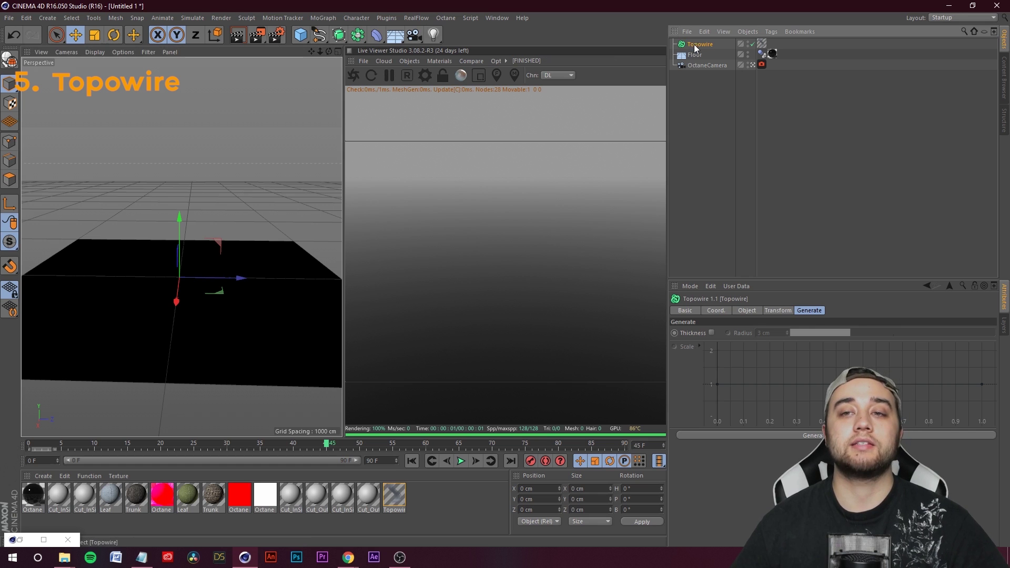
{"action": "left_click", "coordinate": [401, 16]}
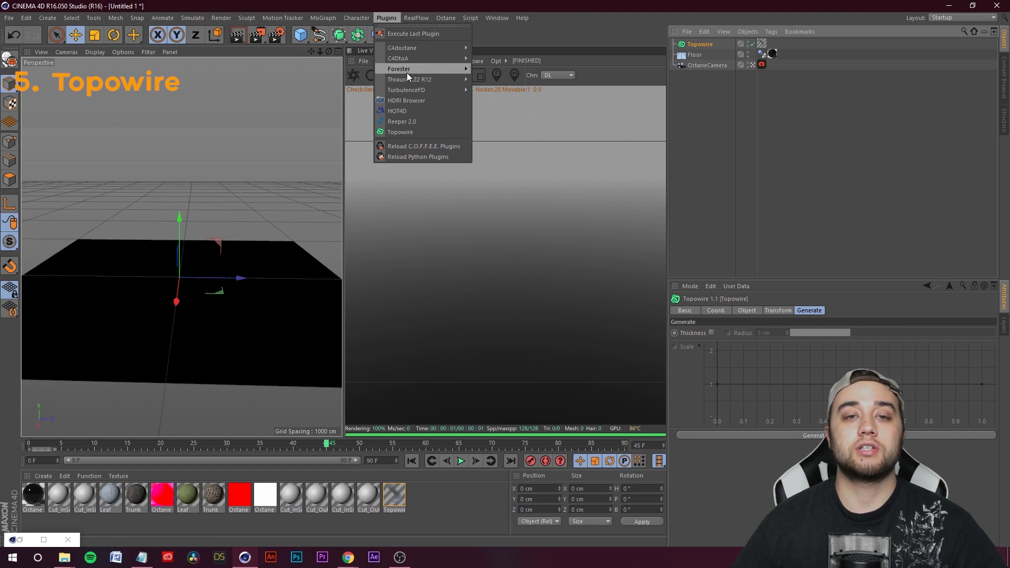
{"action": "left_click", "coordinate": [705, 45]}
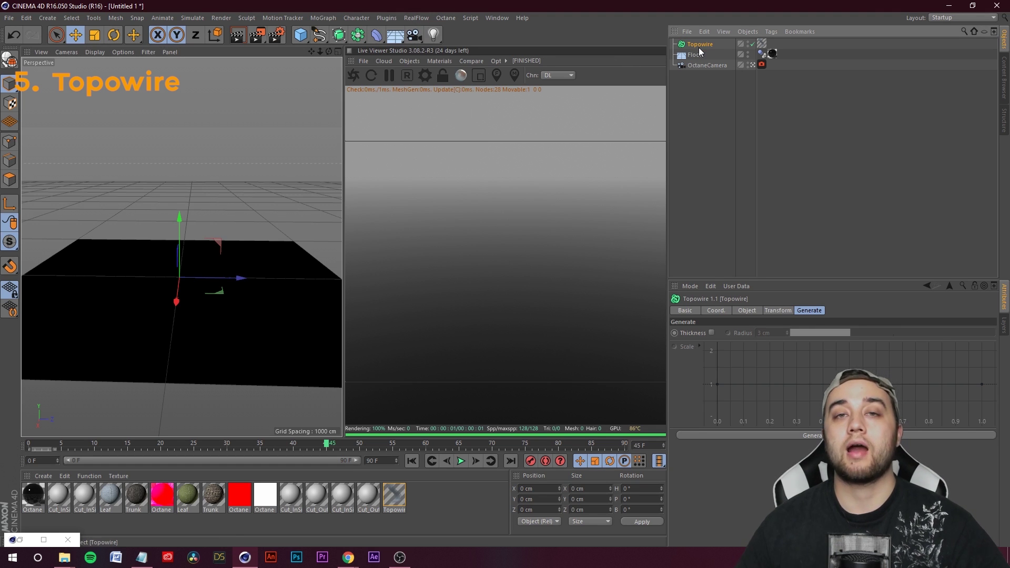
- Add two 200 cm cubes above the floor, one at about Y 411, Z -436 cm and the other at about Y 432, Z 500 cm
{"action": "left_click", "coordinate": [300, 35]}
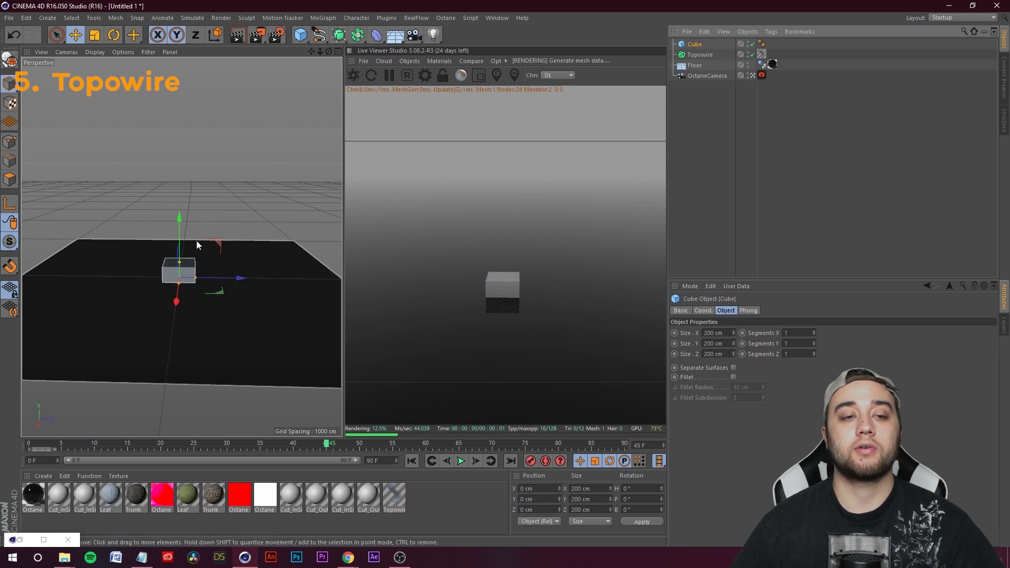
{"action": "left_click_drag", "start_coordinate": [184, 195], "coordinate": [111, 134]}
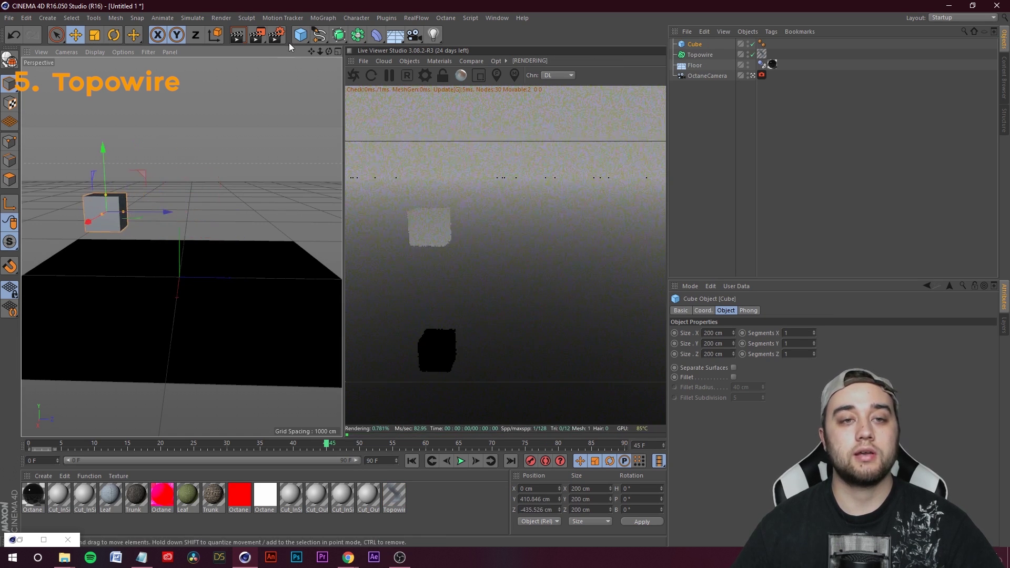
{"action": "left_click", "coordinate": [300, 35]}
{"action": "left_click_drag", "start_coordinate": [182, 219], "coordinate": [187, 152]}
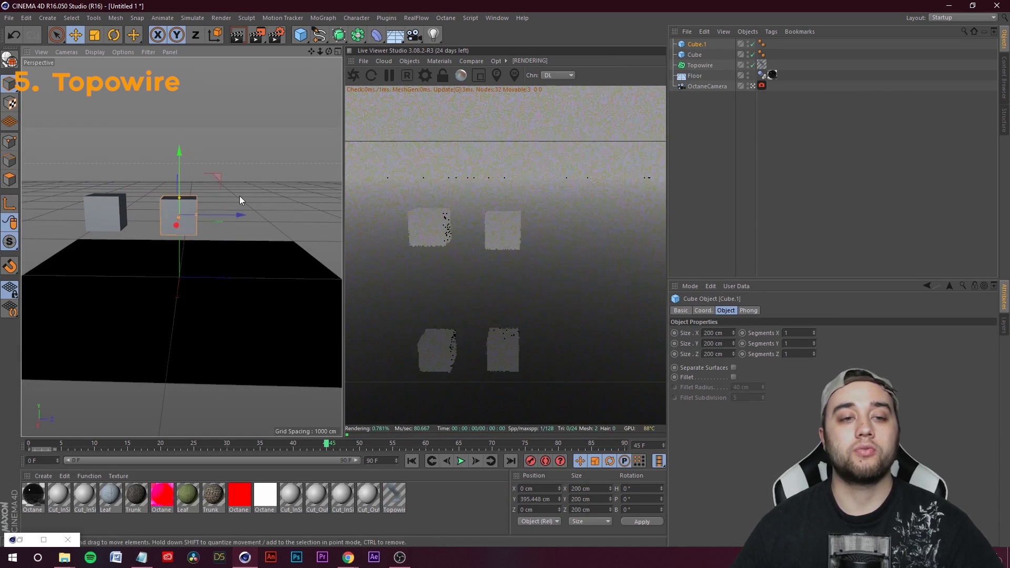
{"action": "left_click_drag", "start_coordinate": [274, 216], "coordinate": [321, 195]}
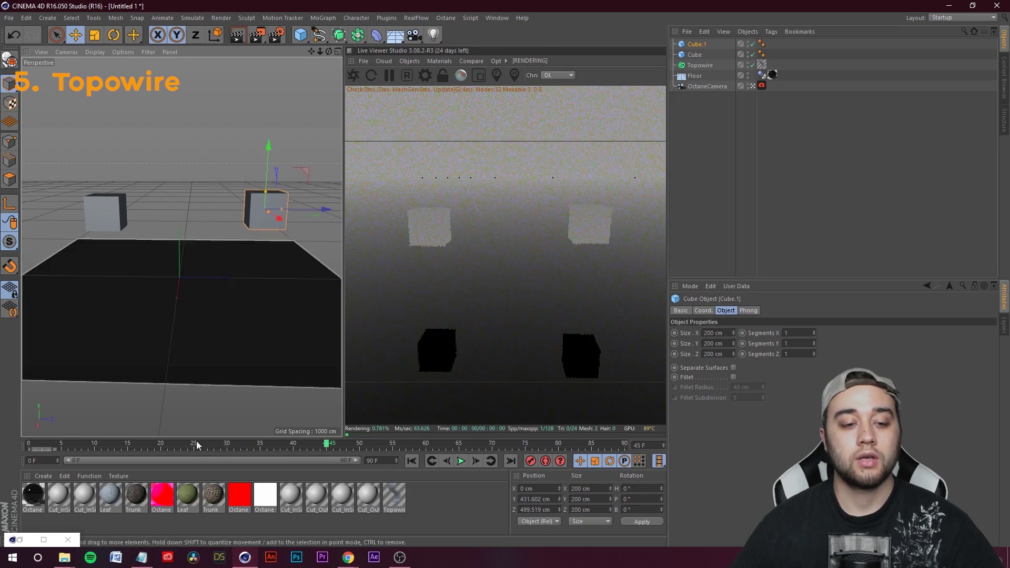
- Apply the red Octane materials to the two cubes and lower the second cube to about 426 cm in Y
{"action": "left_click_drag", "start_coordinate": [240, 495], "coordinate": [100, 221]}
{"action": "left_click_drag", "start_coordinate": [163, 502], "coordinate": [266, 211]}
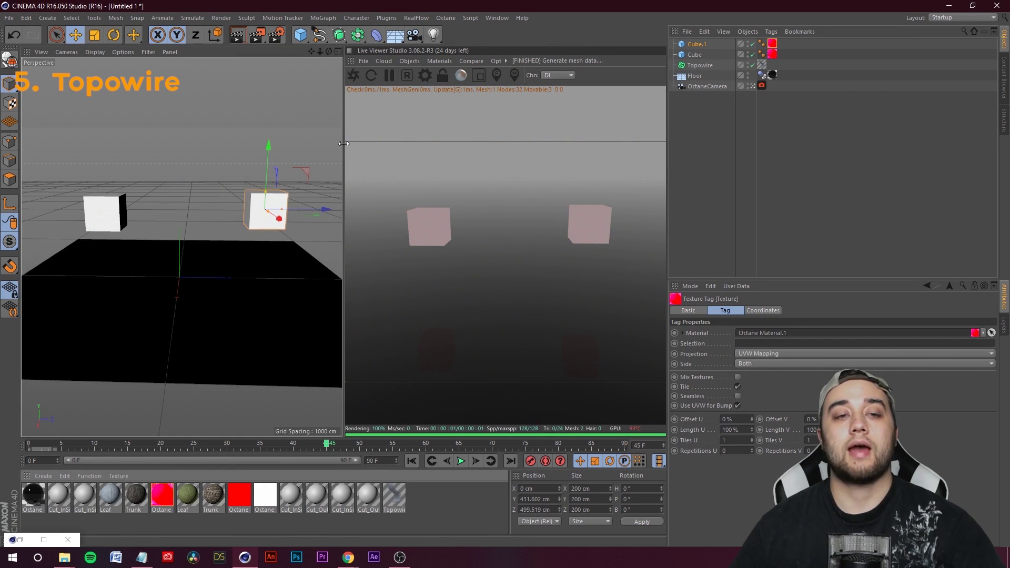
{"action": "left_click_drag", "start_coordinate": [270, 153], "coordinate": [272, 156]}
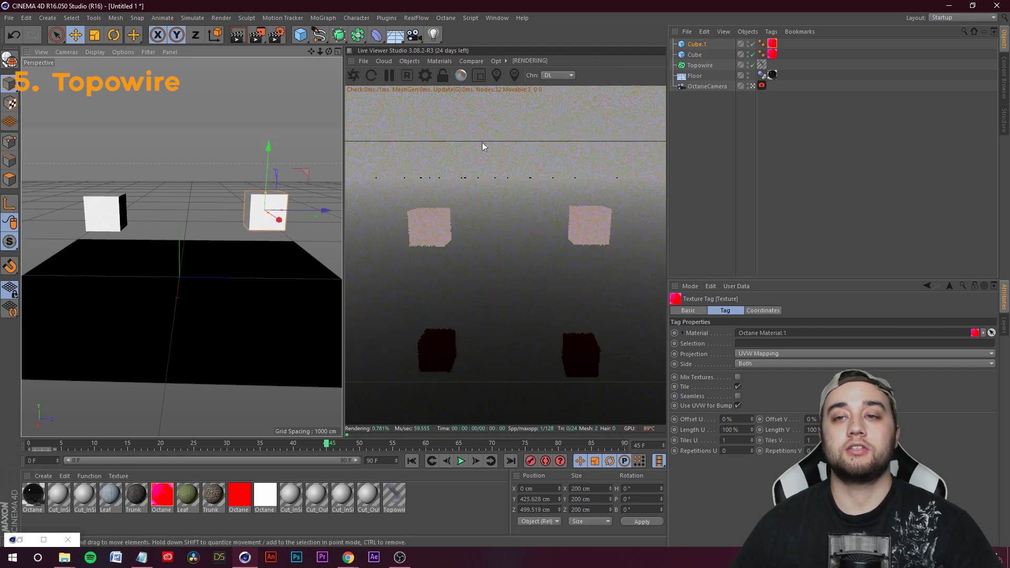
- Move the Topowire object above the cubes in the hierarchy and make both cubes its children
{"action": "left_click", "coordinate": [696, 56], "text": "ctrl"}
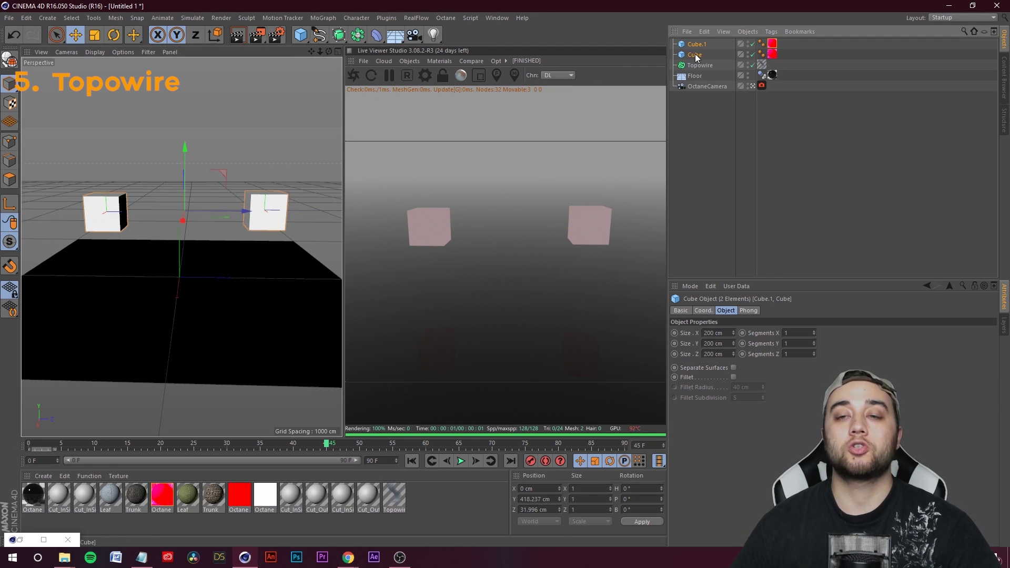
{"action": "left_click_drag", "start_coordinate": [699, 66], "coordinate": [711, 47]}
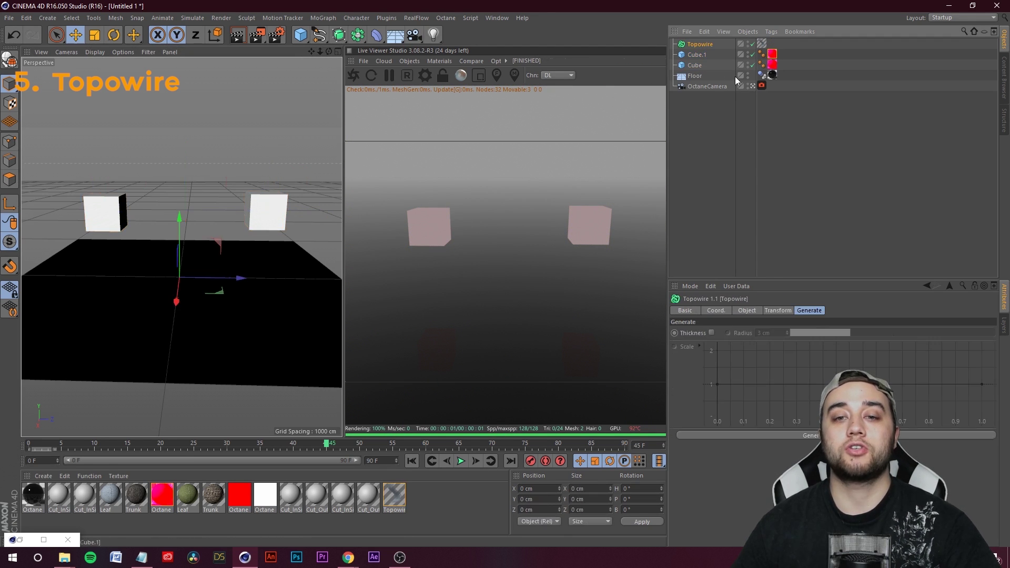
{"action": "left_click", "coordinate": [760, 142]}
{"action": "left_click", "coordinate": [700, 45]}
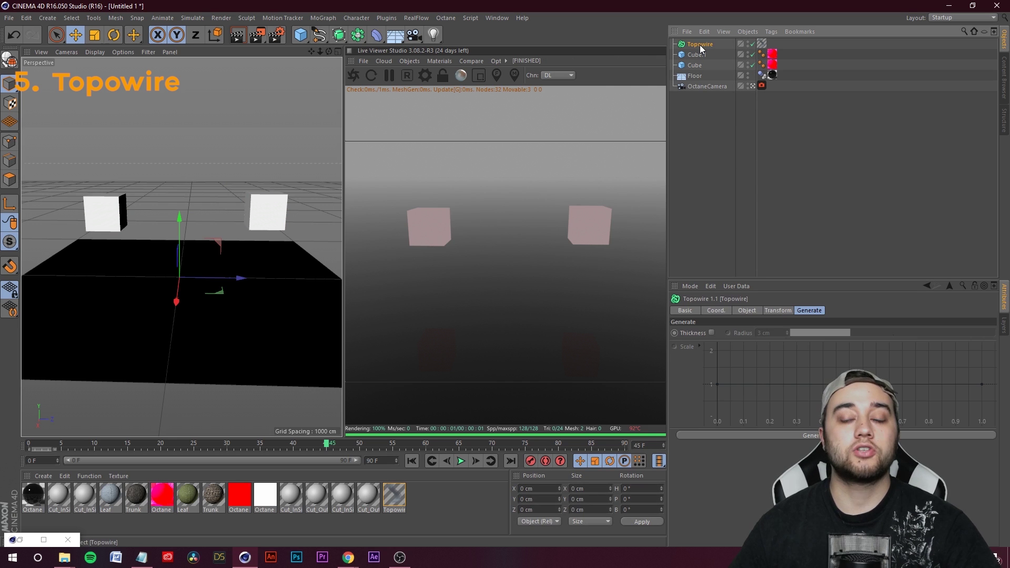
{"action": "left_click", "coordinate": [697, 54]}
{"action": "left_click", "coordinate": [705, 64], "text": "ctrl"}
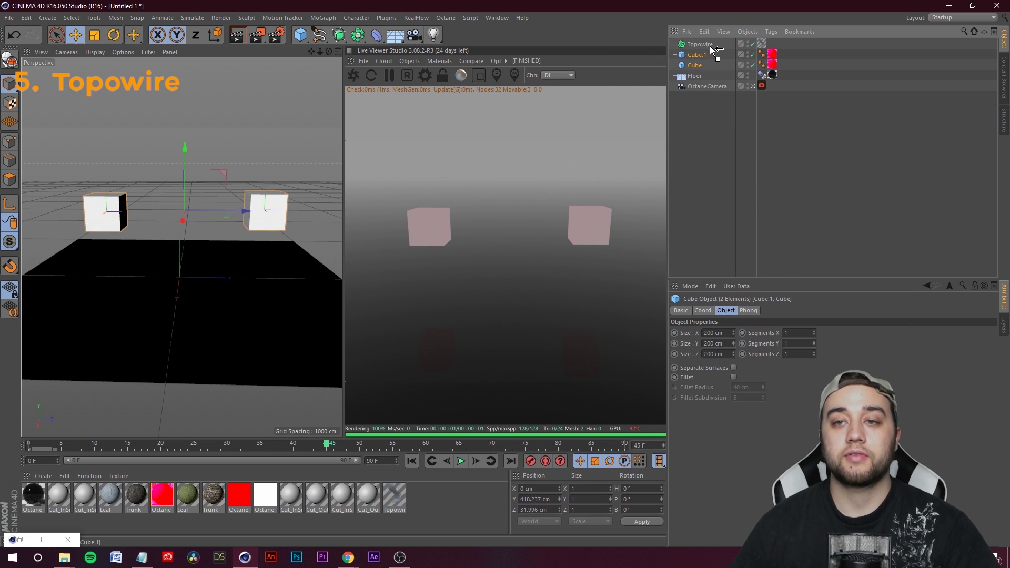
{"action": "left_click_drag", "start_coordinate": [712, 46], "coordinate": [714, 47]}
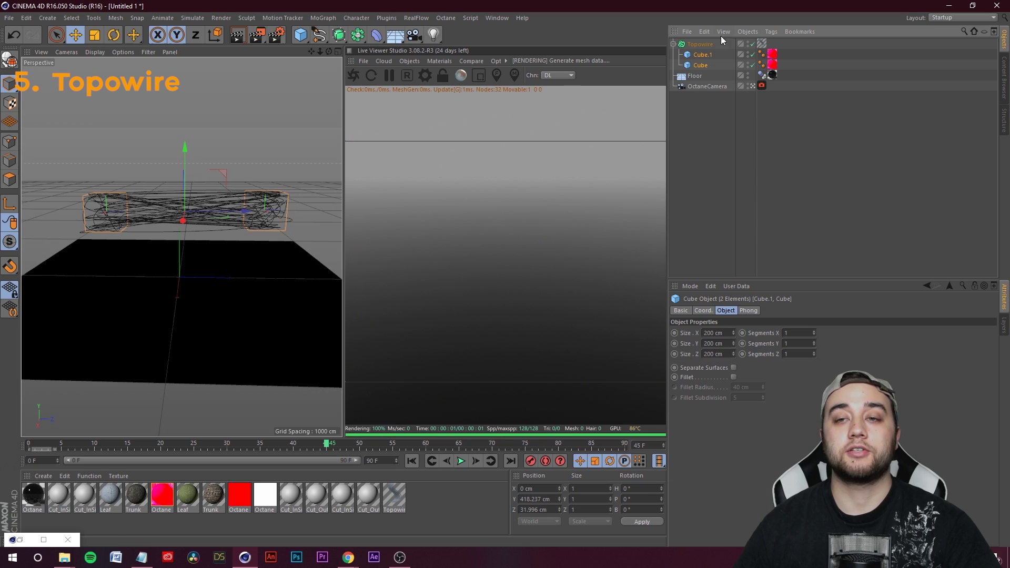
- Copy both cubes and paste the duplicates outside the Topowire object
{"action": "scroll", "coordinate": [180, 202], "scroll_direction": "up", "scroll_amount": 3}
{"action": "left_click_drag", "start_coordinate": [180, 210], "coordinate": [176, 321], "text": "alt"}
{"action": "scroll", "coordinate": [218, 248], "scroll_direction": "up", "scroll_amount": 2}
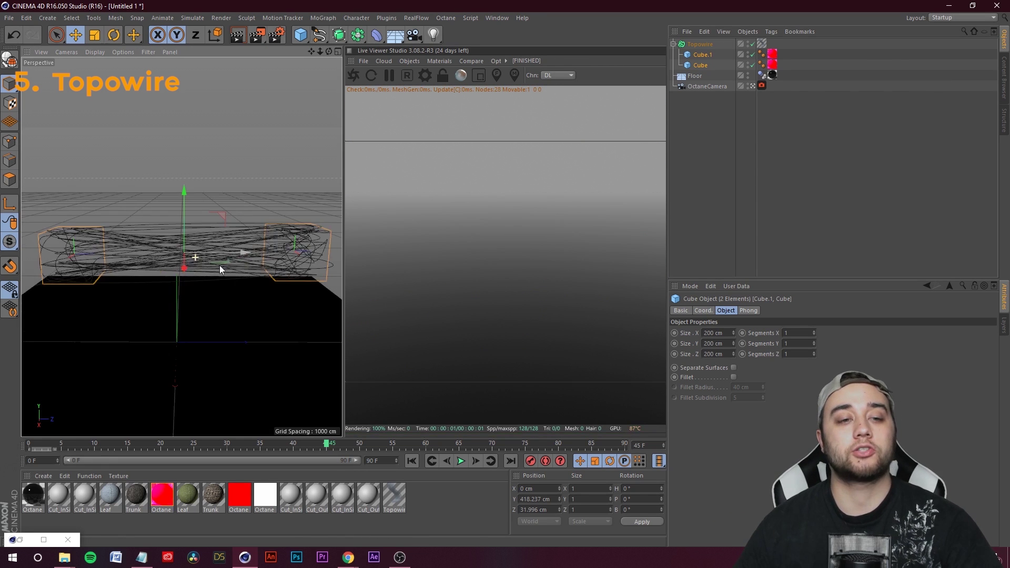
{"action": "left_click", "coordinate": [322, 263]}
{"action": "left_click", "coordinate": [705, 65], "text": "shift"}
{"action": "left_click", "coordinate": [700, 65], "text": "shift"}
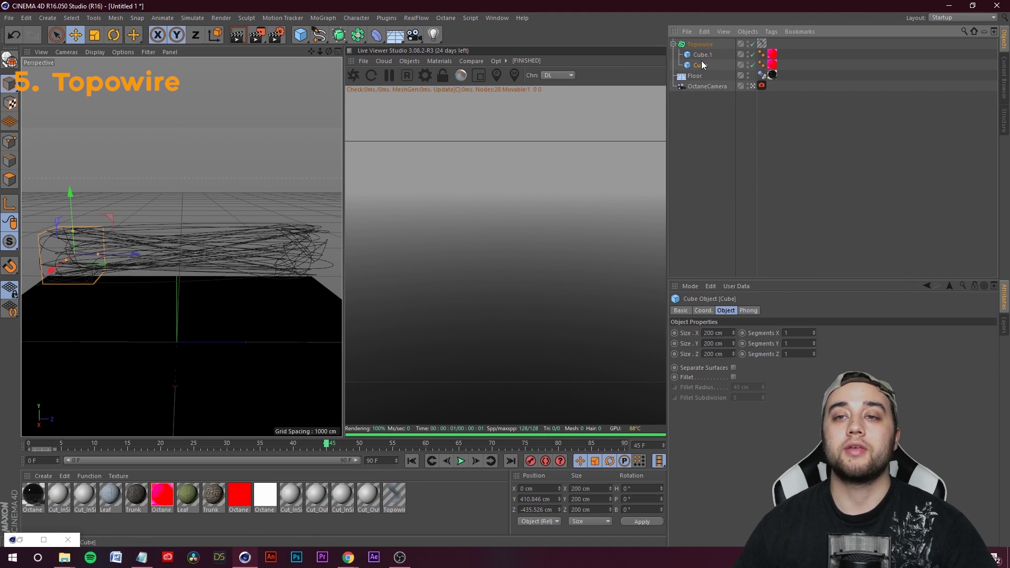
{"action": "key", "text": "ctrl+c"}
{"action": "key", "text": "ctrl+v"}
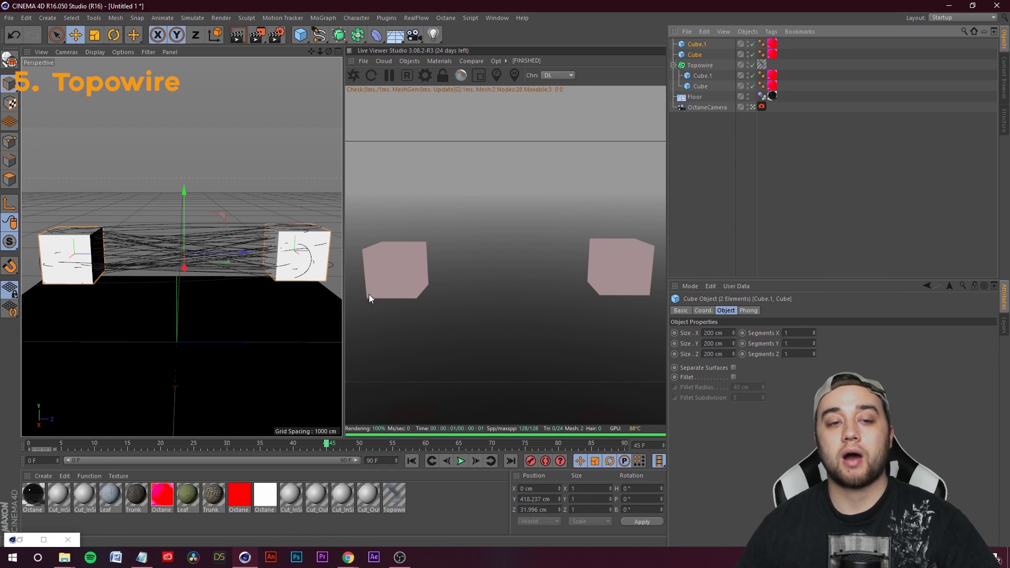
- Enable Thickness for the Topowire wires, with a radius of 3 cm
{"action": "left_click", "coordinate": [701, 66]}
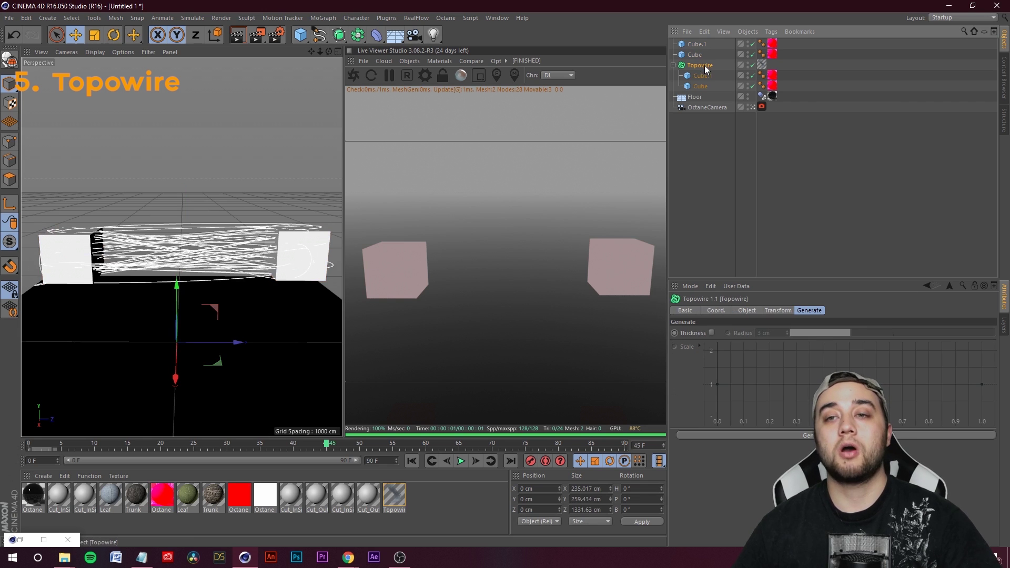
{"action": "left_click", "coordinate": [712, 333]}
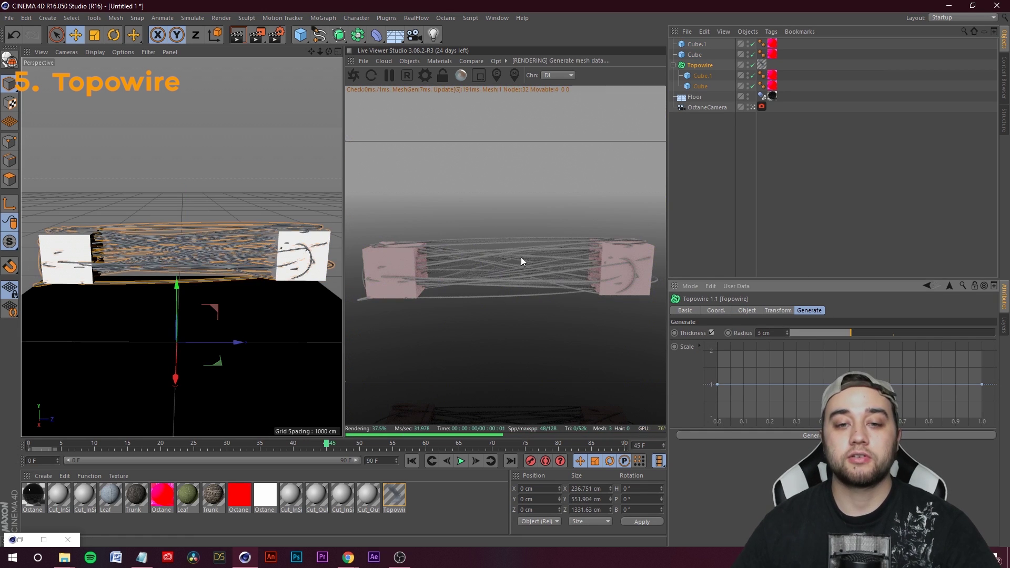
- Set the Topowire wire radius to 2.9 cm and its Points Count to 28
{"action": "scroll", "coordinate": [182, 246], "scroll_direction": "down", "scroll_amount": 3}
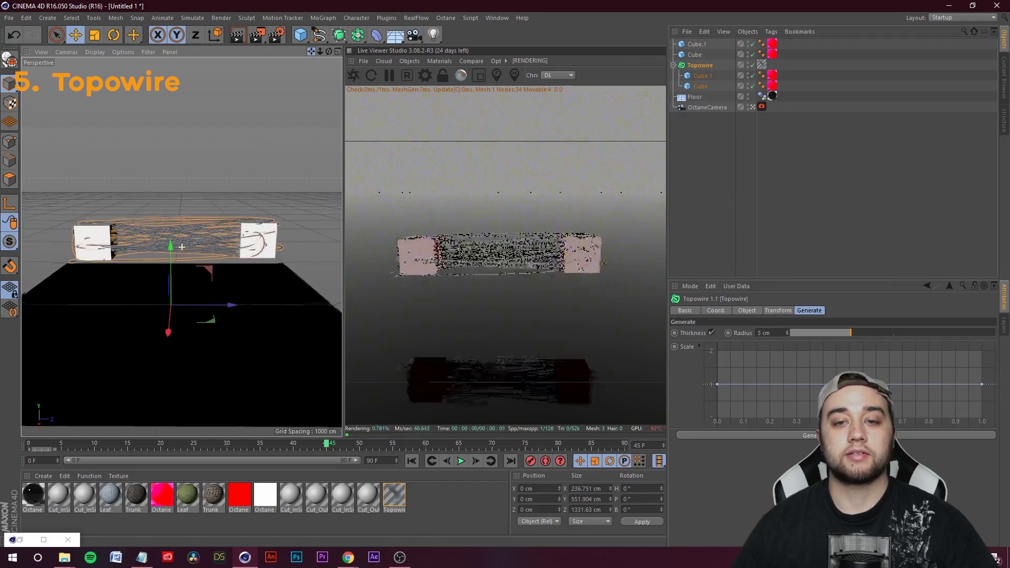
{"action": "scroll", "coordinate": [181, 247], "scroll_direction": "up", "scroll_amount": 1}
{"action": "mouse_move", "coordinate": [842, 334]}
{"action": "left_mouse_down"}
{"action": "mouse_move", "coordinate": [832, 332]}
{"action": "mouse_move", "coordinate": [849, 332]}
{"action": "left_mouse_up"}
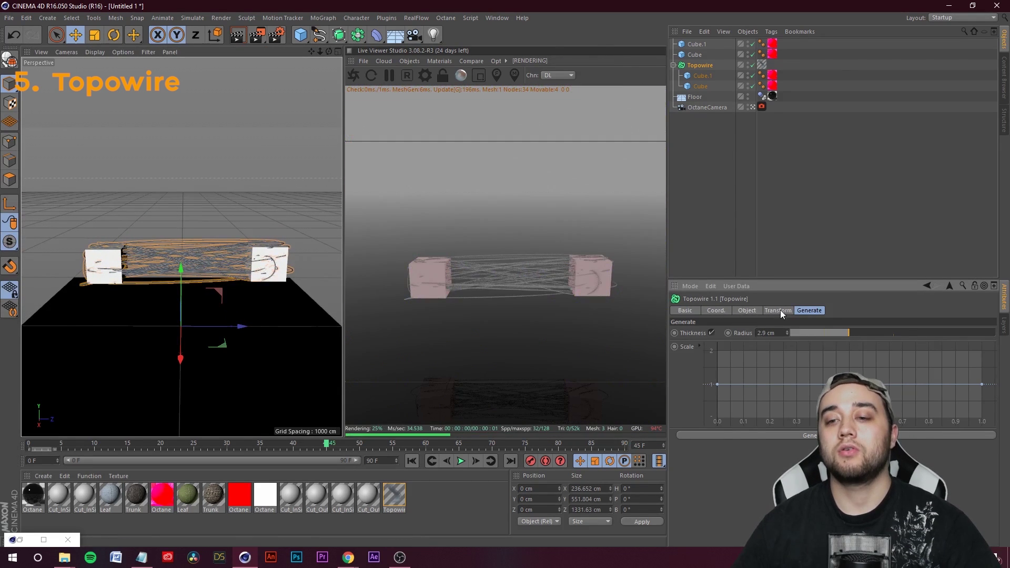
{"action": "left_click", "coordinate": [747, 310]}
{"action": "left_click_drag", "start_coordinate": [772, 351], "coordinate": [767, 346]}
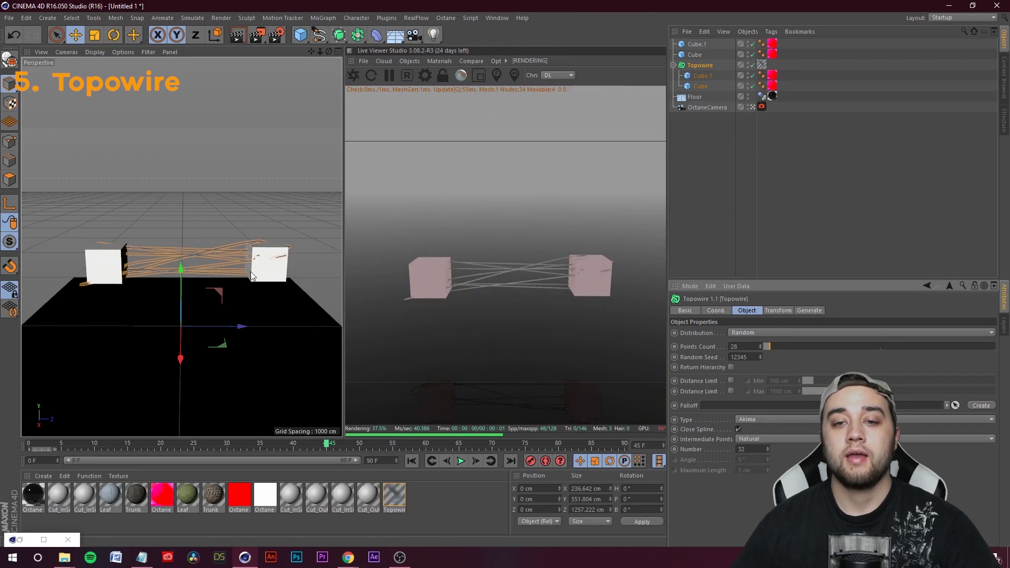
- Select both Cube.1 objects, inside and outside Topowire, and raise them together to about 777 cm in Y
{"action": "left_click_drag", "start_coordinate": [194, 247], "coordinate": [195, 260], "text": "alt"}
{"action": "left_click", "coordinate": [704, 86]}
{"action": "left_click", "coordinate": [708, 76]}
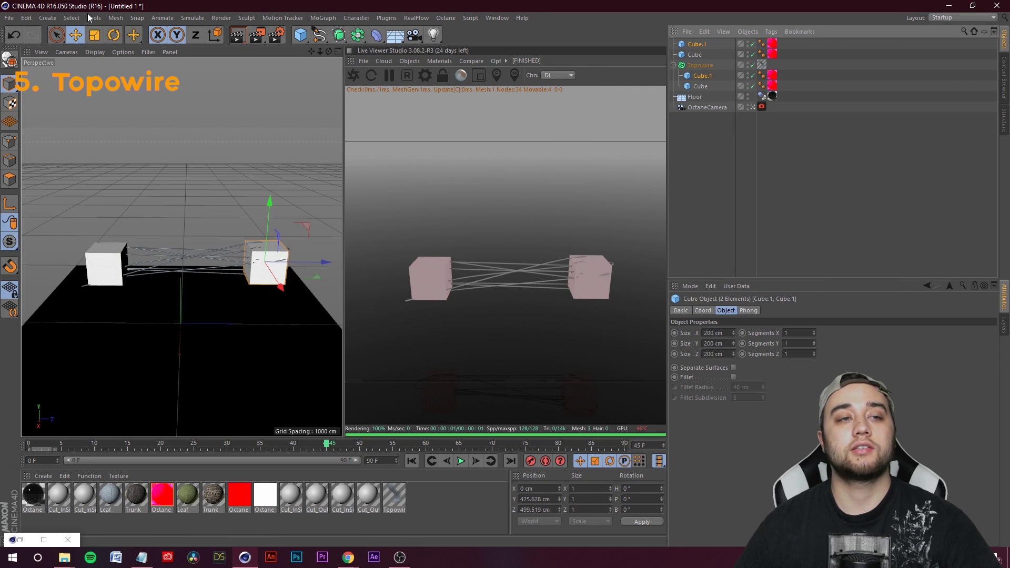
{"action": "mouse_move", "coordinate": [267, 207]}
{"action": "left_mouse_down"}
{"action": "mouse_move", "coordinate": [265, 263]}
{"action": "mouse_move", "coordinate": [274, 149]}
{"action": "mouse_move", "coordinate": [318, 201]}
{"action": "mouse_move", "coordinate": [376, 203]}
{"action": "mouse_move", "coordinate": [260, 205]}
{"action": "left_mouse_up"}
{"action": "key", "text": "ctrl+z"}
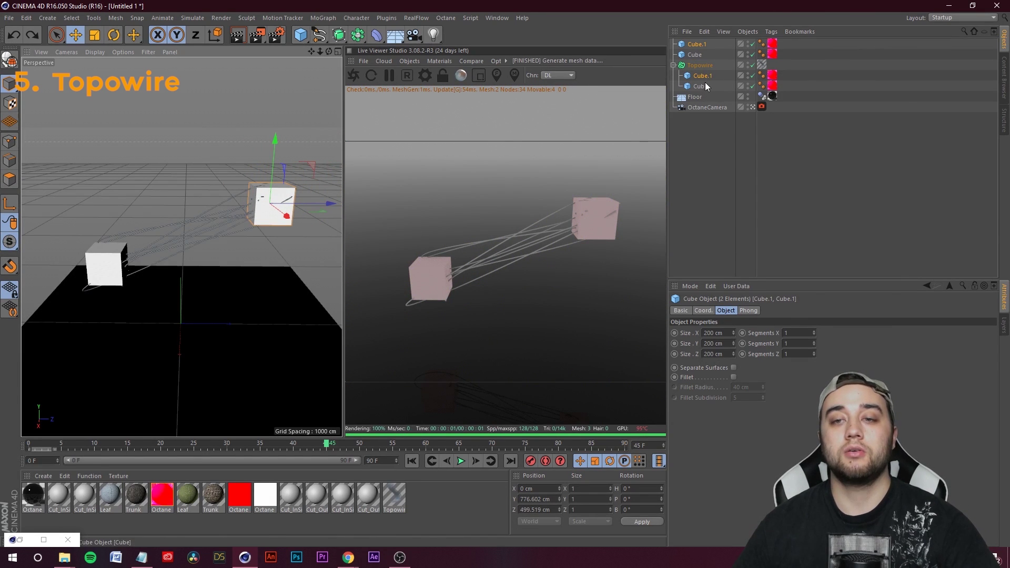
- Duplicate the raised cube pair and place the copies at about -836 cm in X and 84 cm in Z
{"action": "left_click_drag", "start_coordinate": [329, 203], "coordinate": [258, 203], "text": "ctrl"}
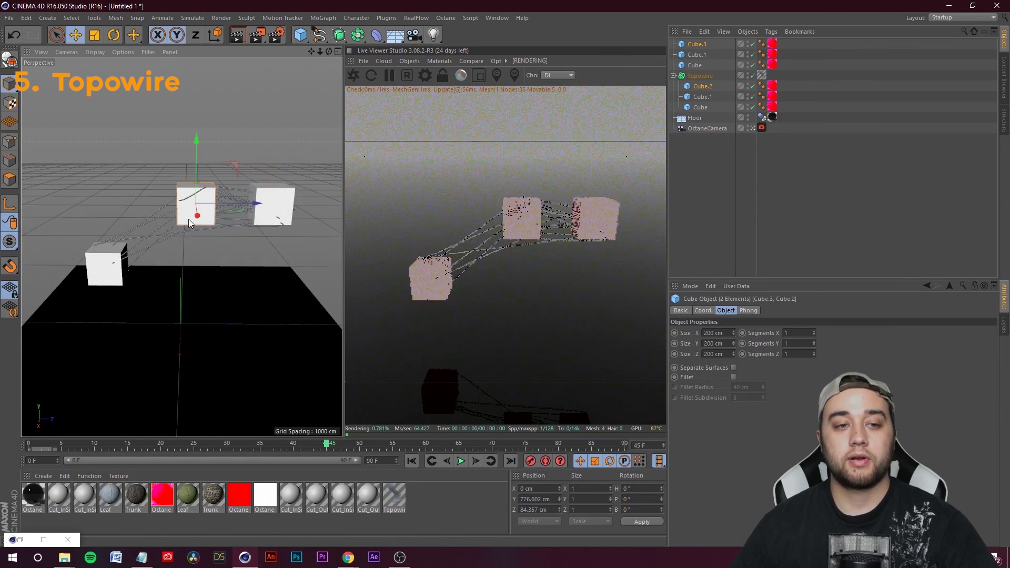
{"action": "left_click_drag", "start_coordinate": [200, 216], "coordinate": [191, 168]}
{"action": "left_click_drag", "start_coordinate": [154, 206], "coordinate": [247, 261], "text": "alt"}
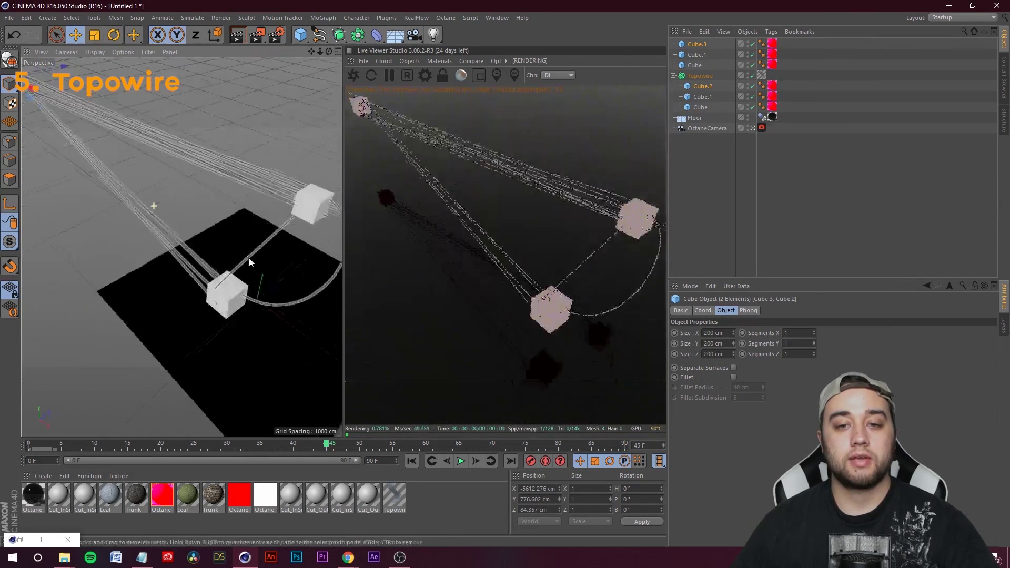
{"action": "scroll", "coordinate": [118, 138], "scroll_direction": "down", "scroll_amount": 5}
{"action": "left_click_drag", "start_coordinate": [34, 106], "coordinate": [196, 185]}
{"action": "scroll", "coordinate": [184, 166], "scroll_direction": "up", "scroll_amount": 5}
{"action": "left_click_drag", "start_coordinate": [162, 144], "coordinate": [184, 200], "text": "alt"}
{"action": "scroll", "coordinate": [92, 143], "scroll_direction": "up", "scroll_amount": 2}
{"action": "scroll", "coordinate": [125, 169], "scroll_direction": "up", "scroll_amount": 2}
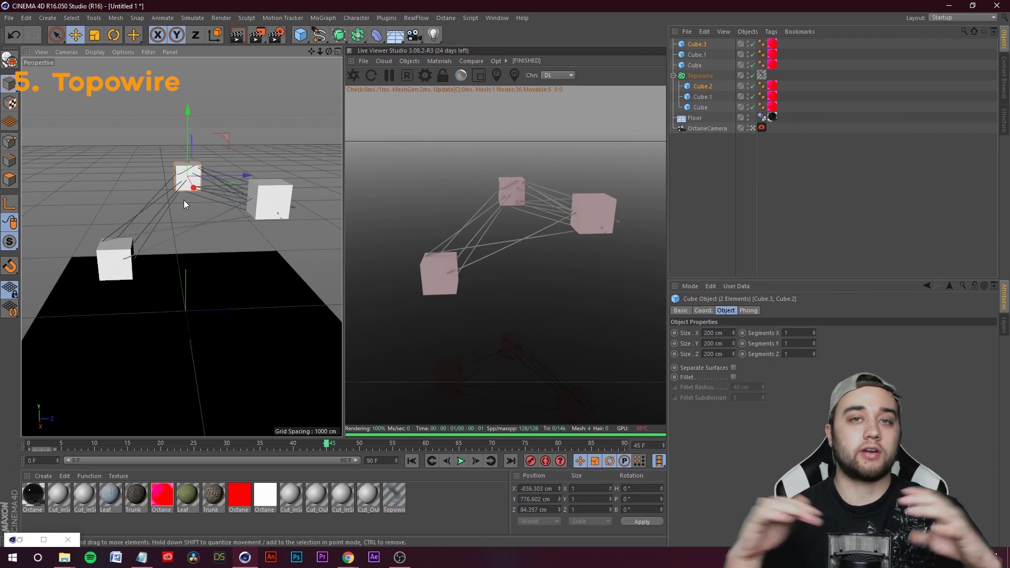
{"action": "left_click", "coordinate": [257, 234]}
{"action": "mouse_move", "coordinate": [258, 233]}
{"action": "left_mouse_down", "text": "alt"}
{"action": "mouse_move", "coordinate": [261, 217]}
{"action": "mouse_move", "coordinate": [255, 231]}
{"action": "left_mouse_up", "text": "alt"}
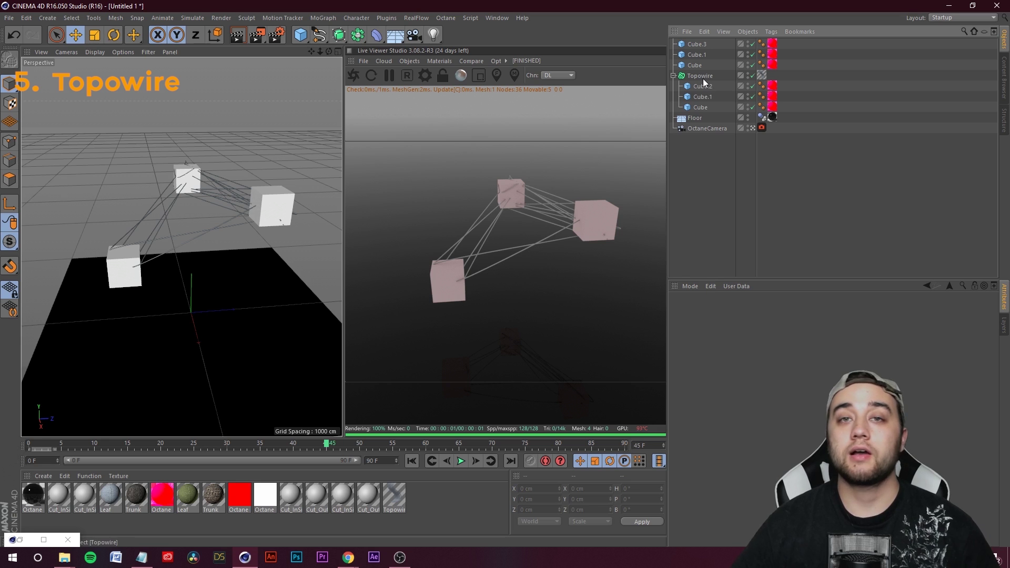
- Generate a spline with dynamics from the Topowire object
{"action": "left_click", "coordinate": [703, 77]}
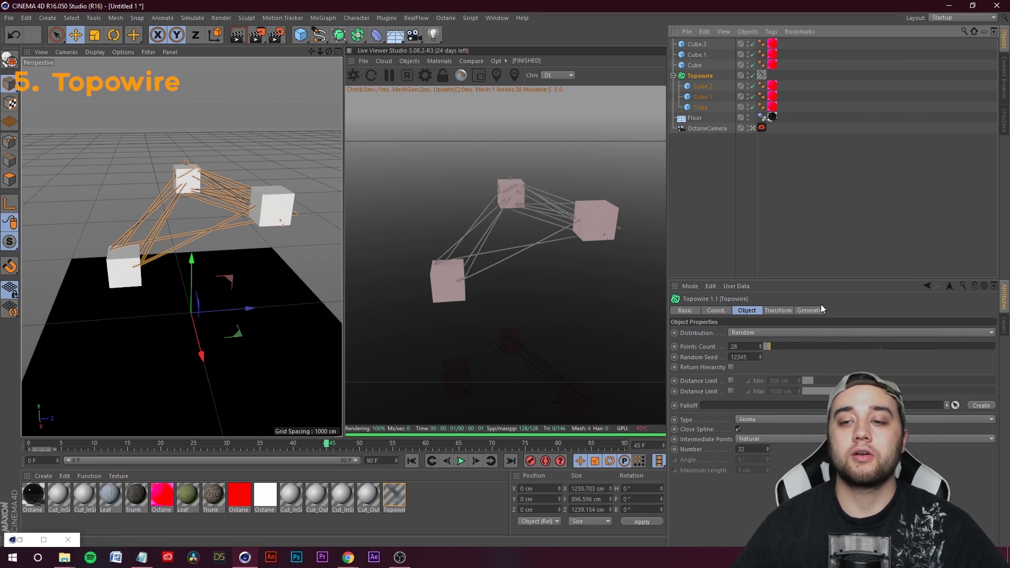
{"action": "left_click", "coordinate": [809, 310]}
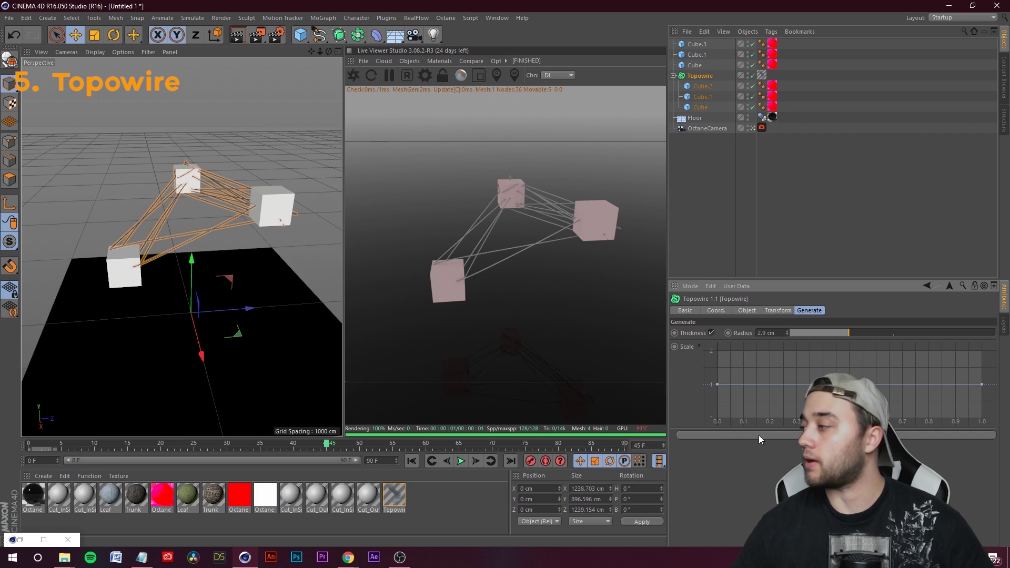
{"action": "left_click", "coordinate": [744, 435]}
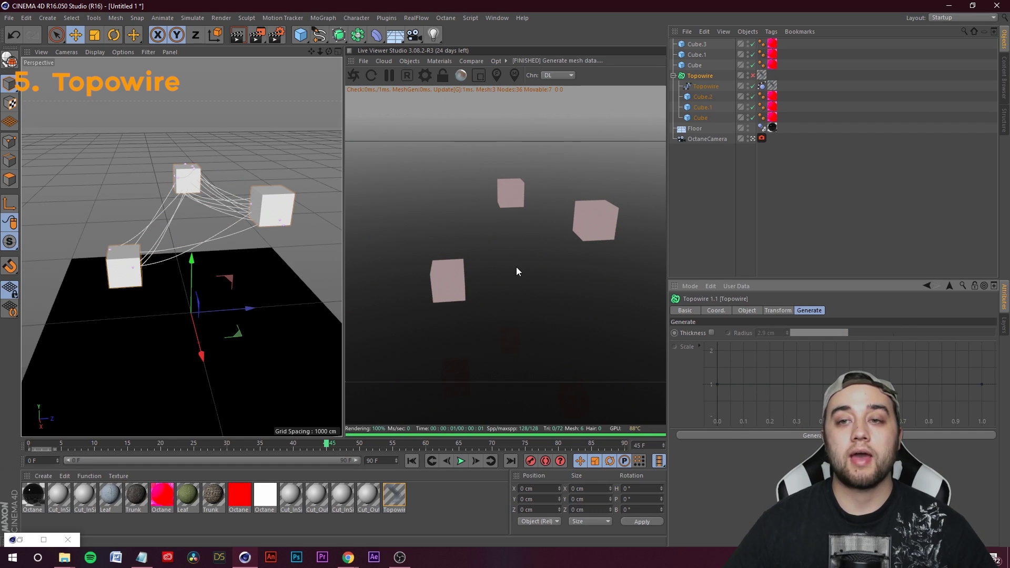
- Select the generated Topowire spline and play the animation to watch how its dynamics behave between the cubes
{"action": "left_click", "coordinate": [701, 90]}
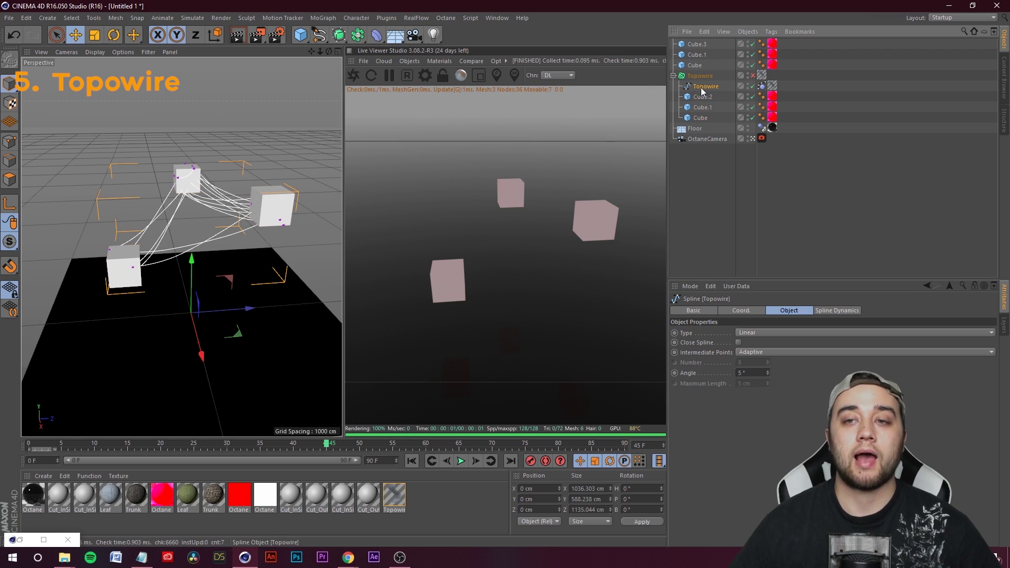
{"action": "key", "text": "F8"}
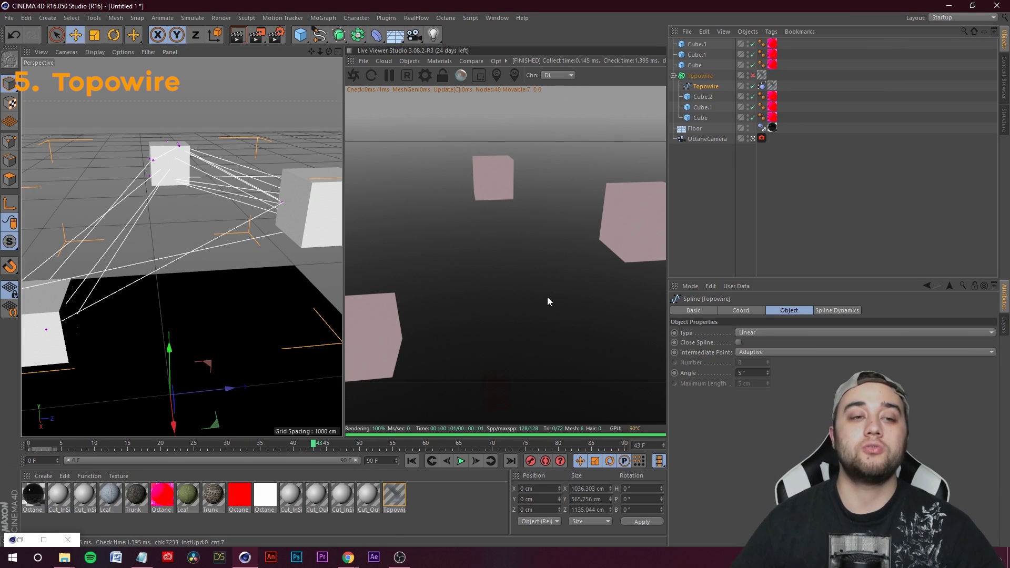
{"action": "left_click", "coordinate": [460, 461]}
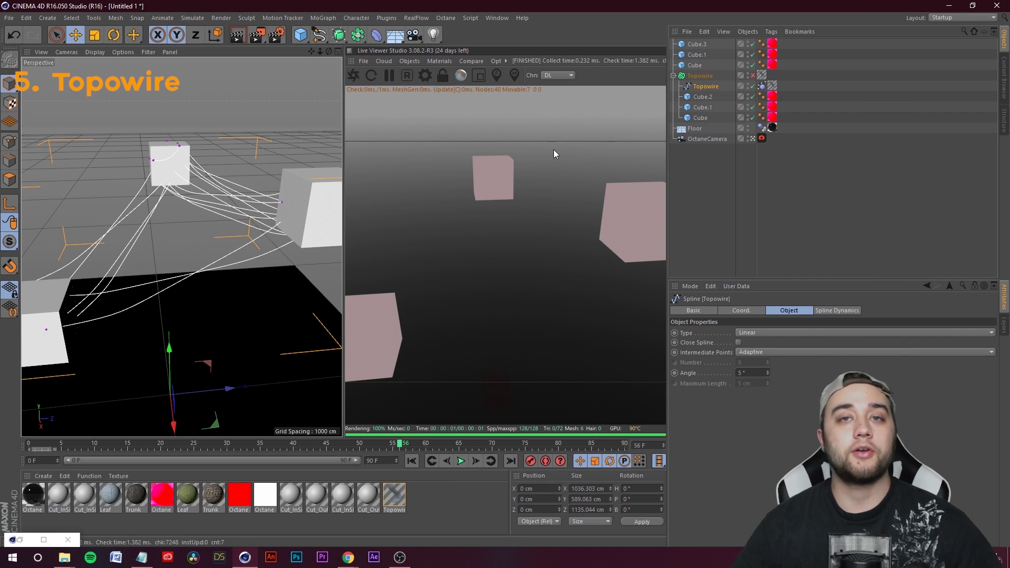
- Add an Octane ObjectTag to the generated spline, enable Render As Hair with root thickness 7.2 and tip thickness 5.4, and play the animation
{"action": "right_click", "coordinate": [706, 86]}
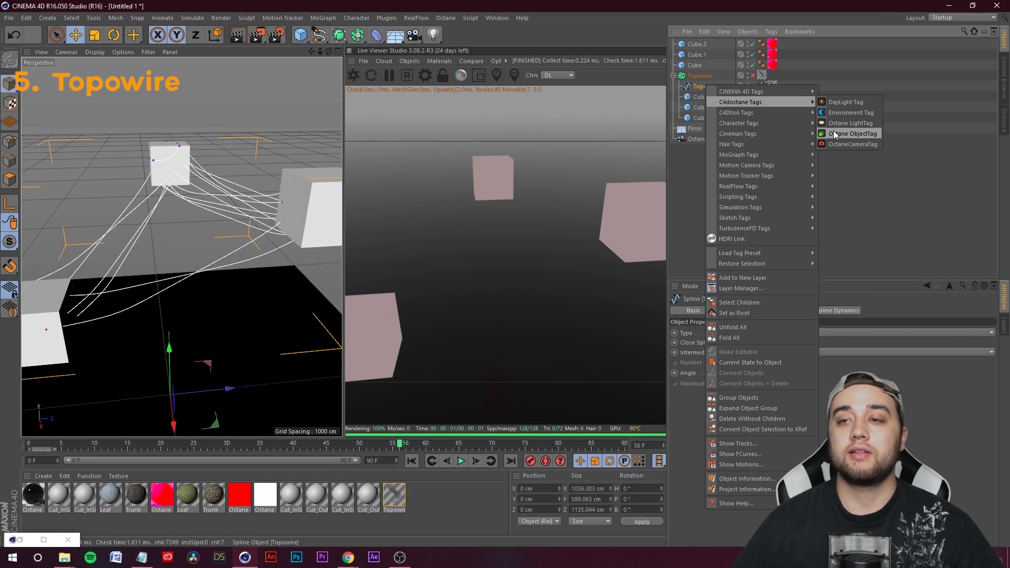
{"action": "left_click", "coordinate": [859, 132]}
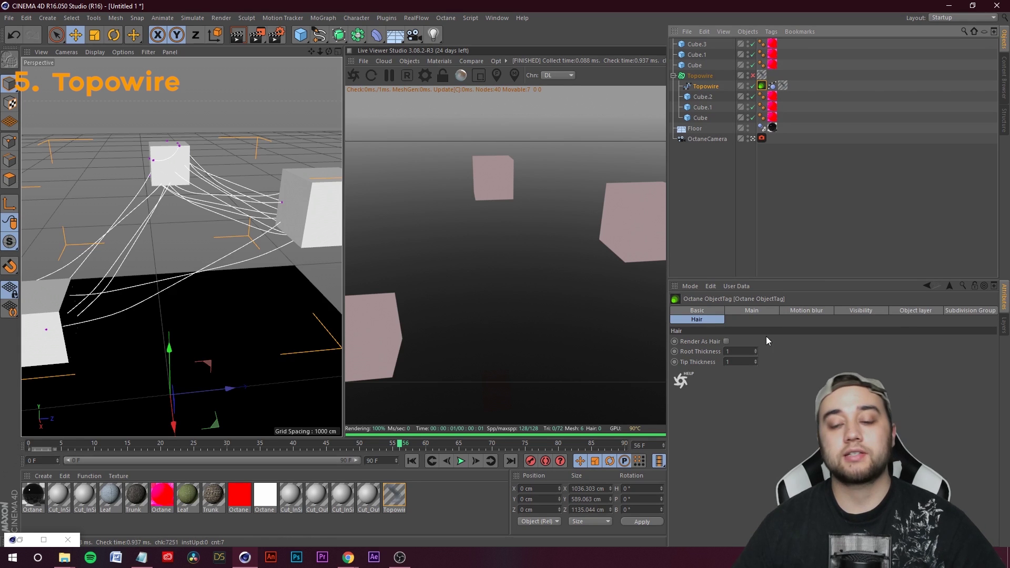
{"action": "left_click", "coordinate": [726, 342]}
{"action": "left_click_drag", "start_coordinate": [756, 351], "coordinate": [759, 370]}
{"action": "left_click", "coordinate": [461, 461]}
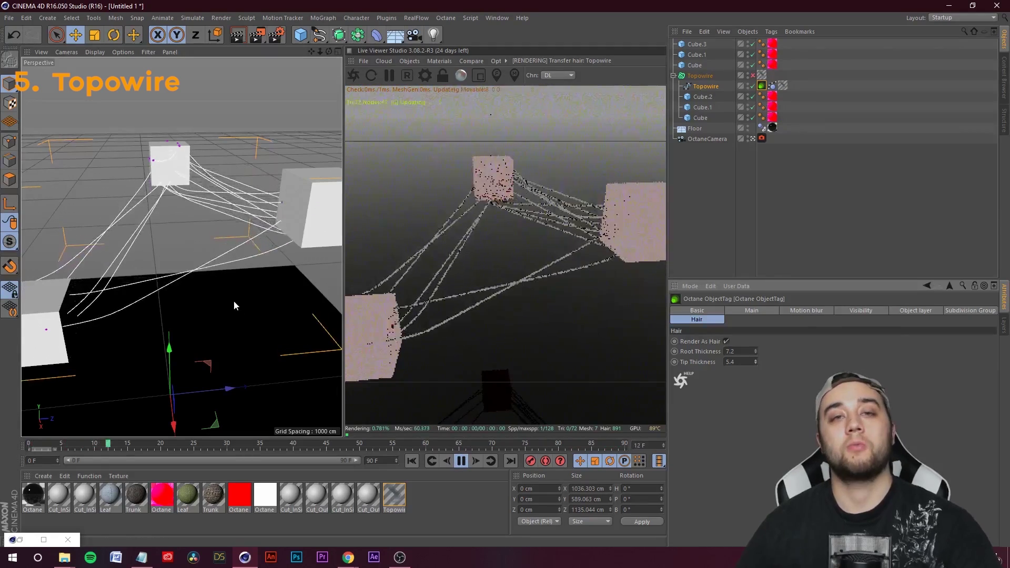
{"action": "key", "text": "space"}
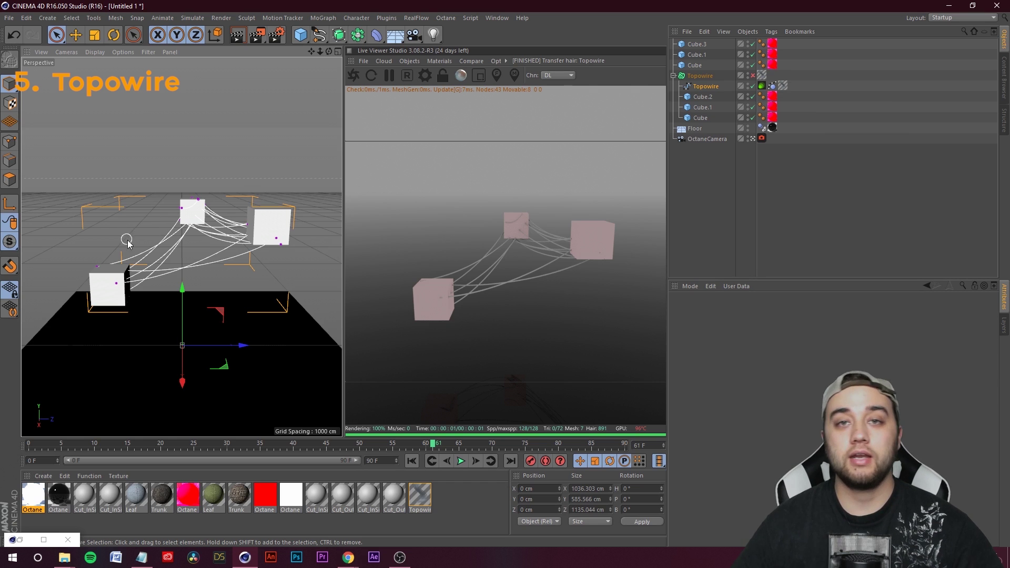
- Switch to Chrome and examine the Trypogen 1.5 page's features, examples and other products from the same developer
{"action": "left_click", "coordinate": [357, 562]}
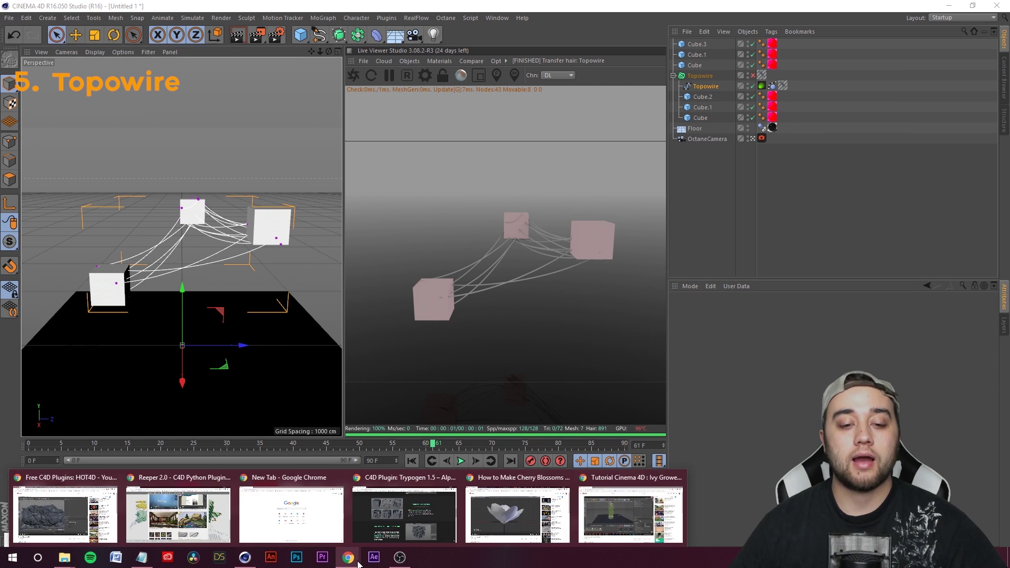
{"action": "left_click", "coordinate": [389, 518]}
{"action": "scroll", "coordinate": [510, 356], "scroll_direction": "down", "scroll_amount": 10}
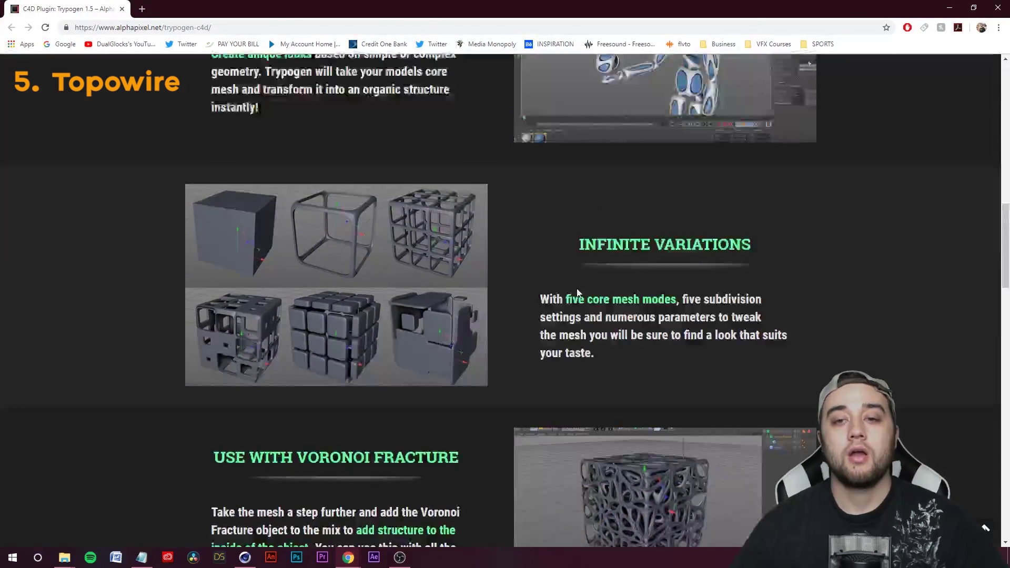
{"action": "scroll", "coordinate": [489, 357], "scroll_direction": "down", "scroll_amount": 15}
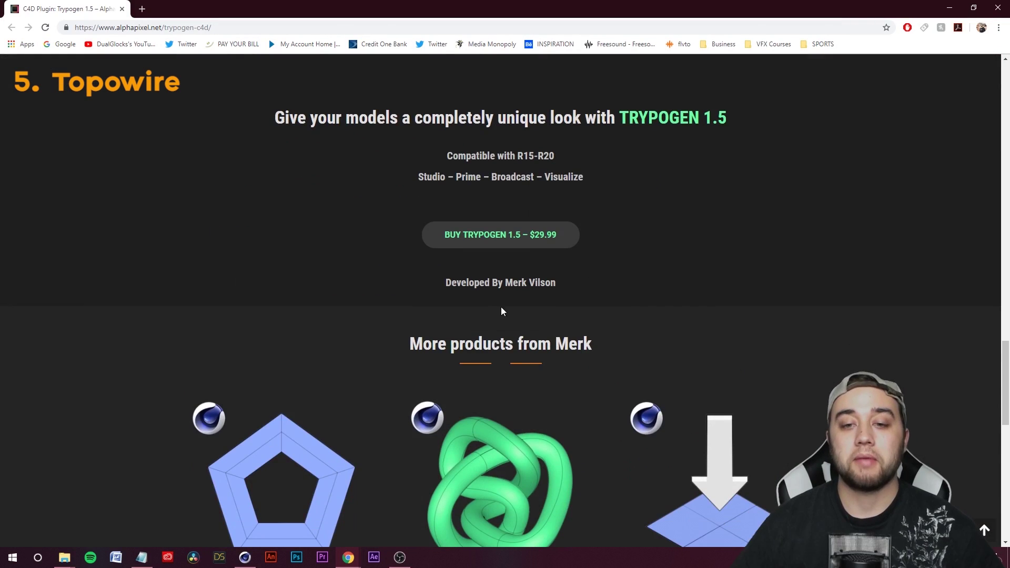
{"action": "scroll", "coordinate": [593, 340], "scroll_direction": "down", "scroll_amount": 4}
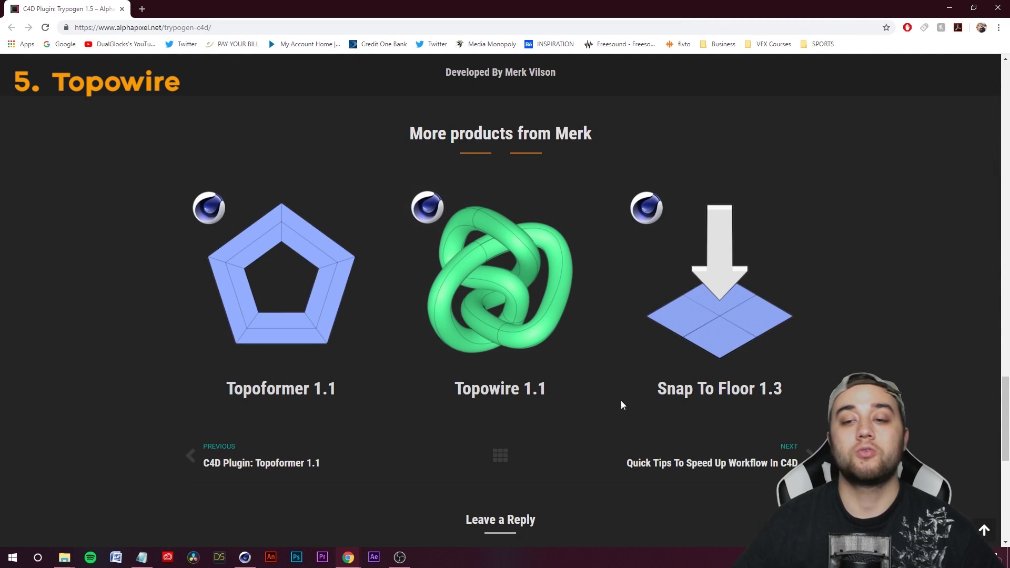
{"action": "scroll", "coordinate": [643, 338], "scroll_direction": "up", "scroll_amount": 18}
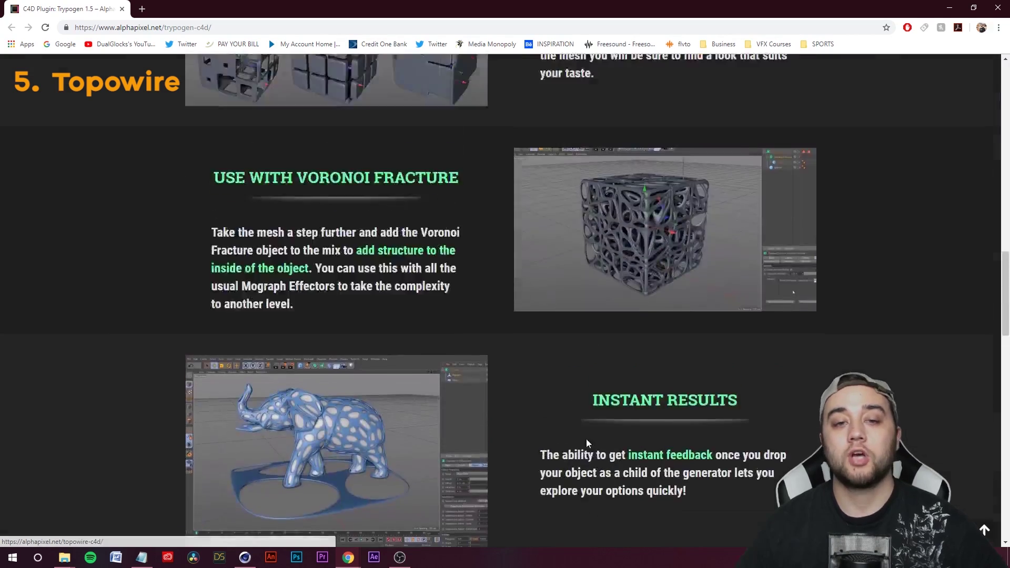
{"action": "scroll", "coordinate": [447, 418], "scroll_direction": "down", "scroll_amount": 11}
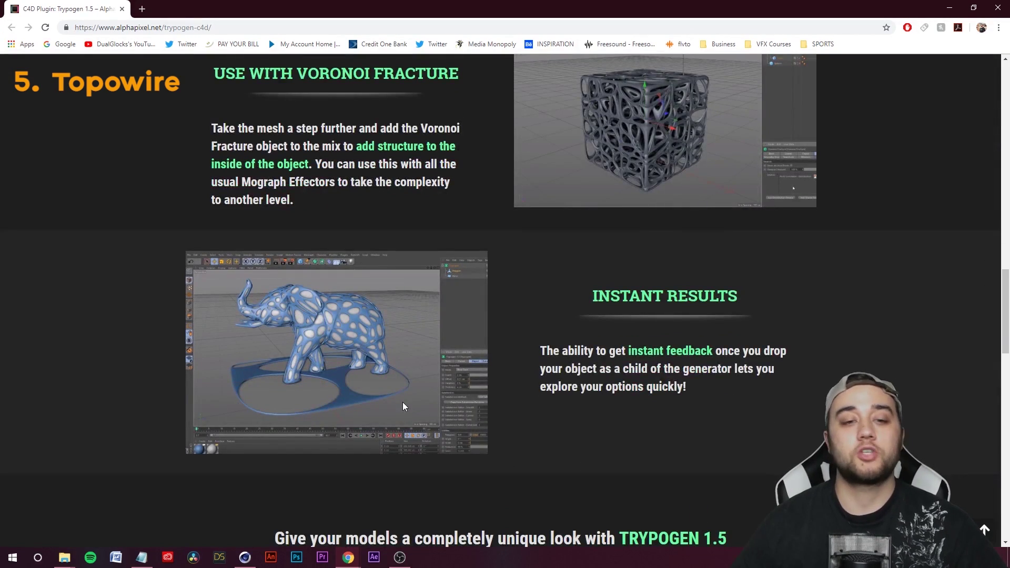
{"action": "scroll", "coordinate": [297, 310], "scroll_direction": "up", "scroll_amount": 15}
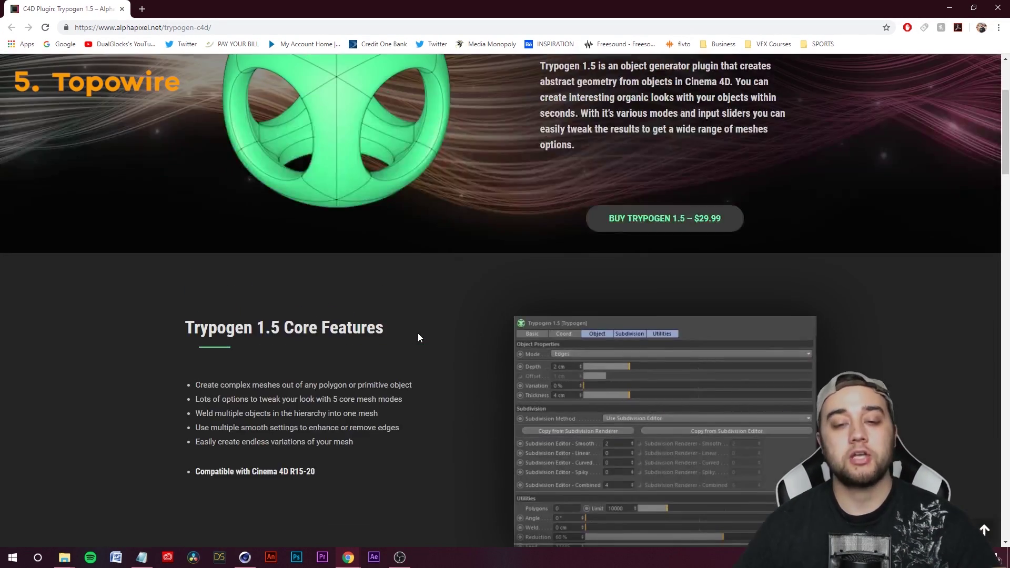
{"action": "scroll", "coordinate": [418, 338], "scroll_direction": "down", "scroll_amount": 15}
- Switch back to Cinema 4D and add a Helix spline to the scene
{"action": "left_click", "coordinate": [244, 557]}
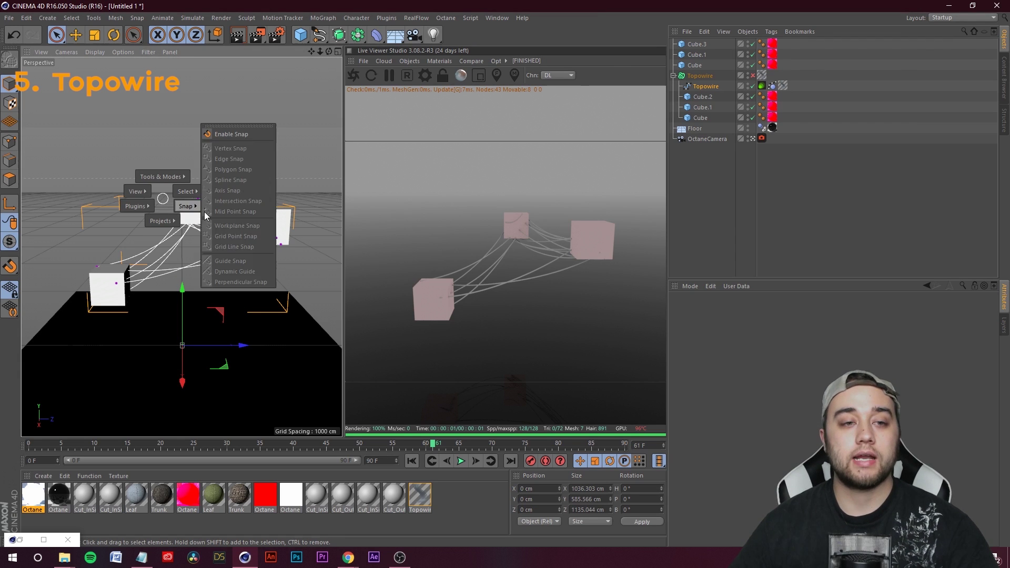
{"action": "left_click", "coordinate": [206, 92]}
{"action": "left_click_drag", "start_coordinate": [191, 138], "coordinate": [191, 150], "text": "alt"}
{"action": "key", "text": "e"}
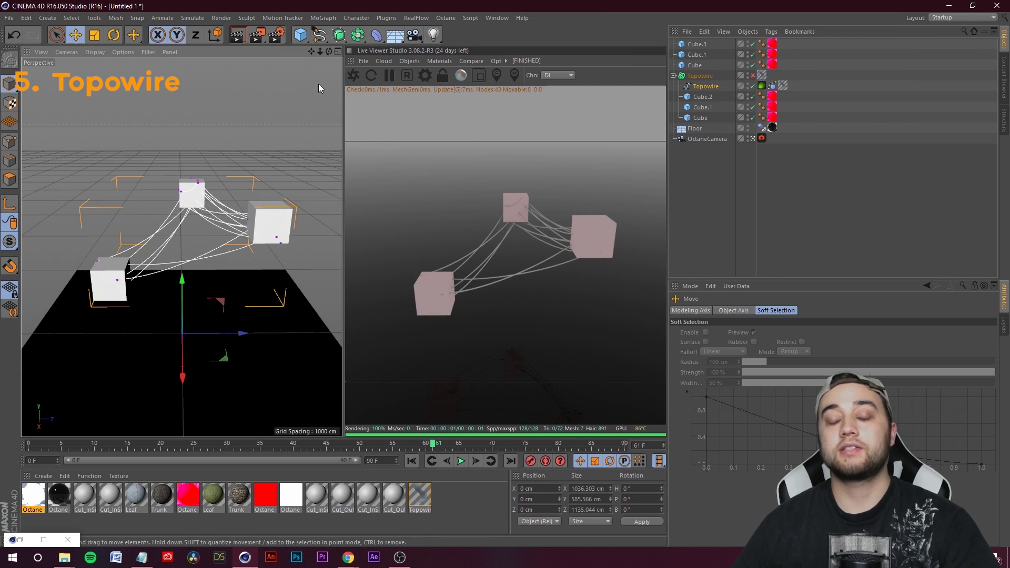
{"action": "left_click", "coordinate": [319, 35]}
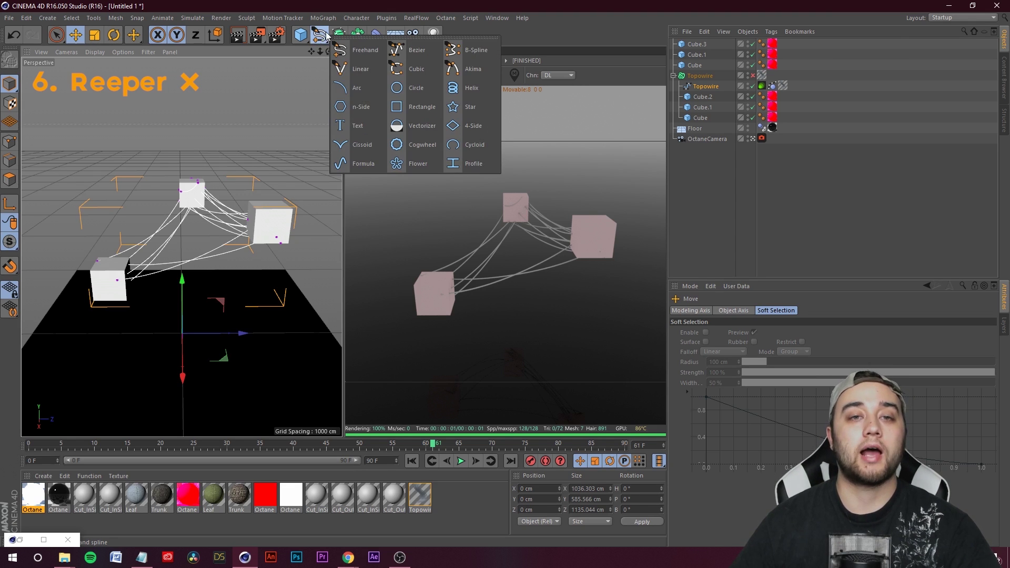
{"action": "left_click", "coordinate": [472, 89]}
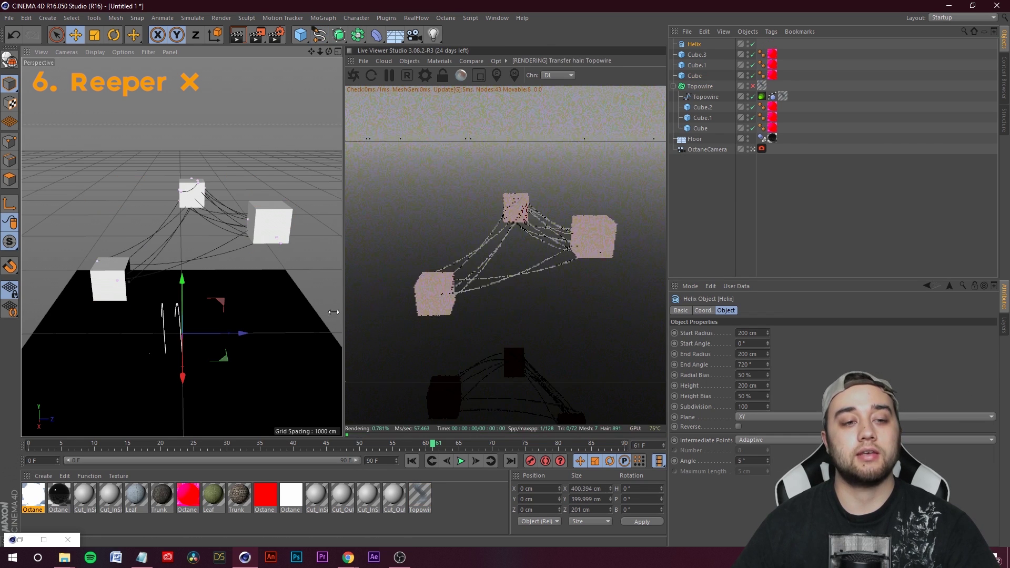
- Rotate the helix upright to a bank of about -90° and raise it to about 306 cm in Y
{"action": "left_click", "coordinate": [113, 35]}
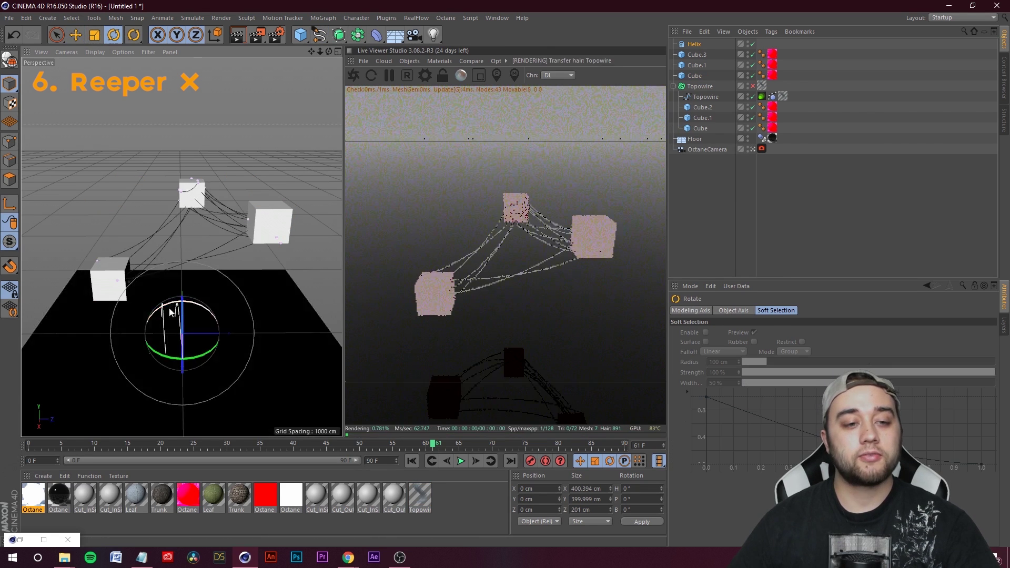
{"action": "left_click_drag", "start_coordinate": [178, 305], "coordinate": [311, 344]}
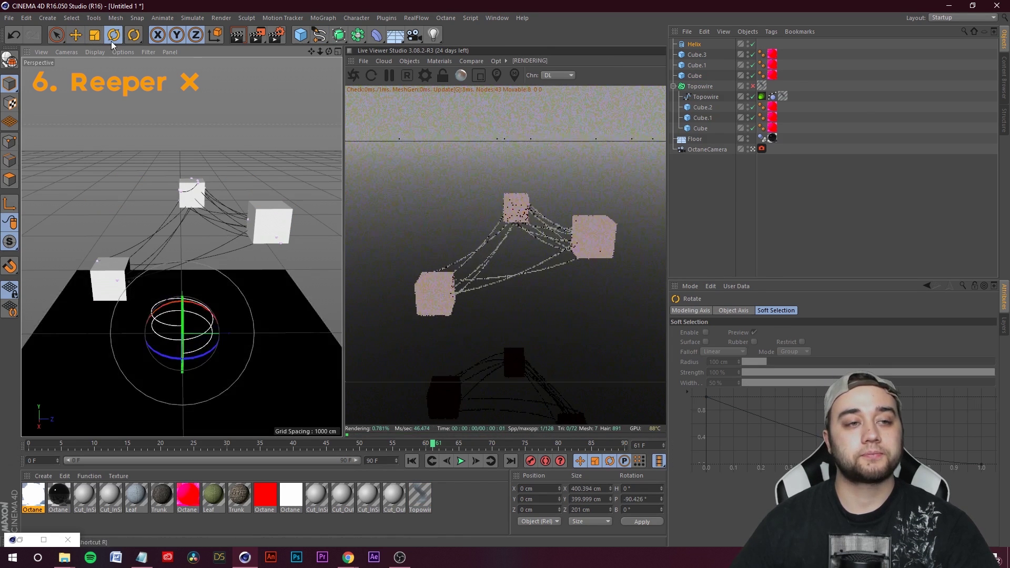
{"action": "key", "text": "e"}
{"action": "left_click_drag", "start_coordinate": [232, 368], "coordinate": [187, 368], "text": "alt"}
{"action": "left_click_drag", "start_coordinate": [188, 325], "coordinate": [229, 249]}
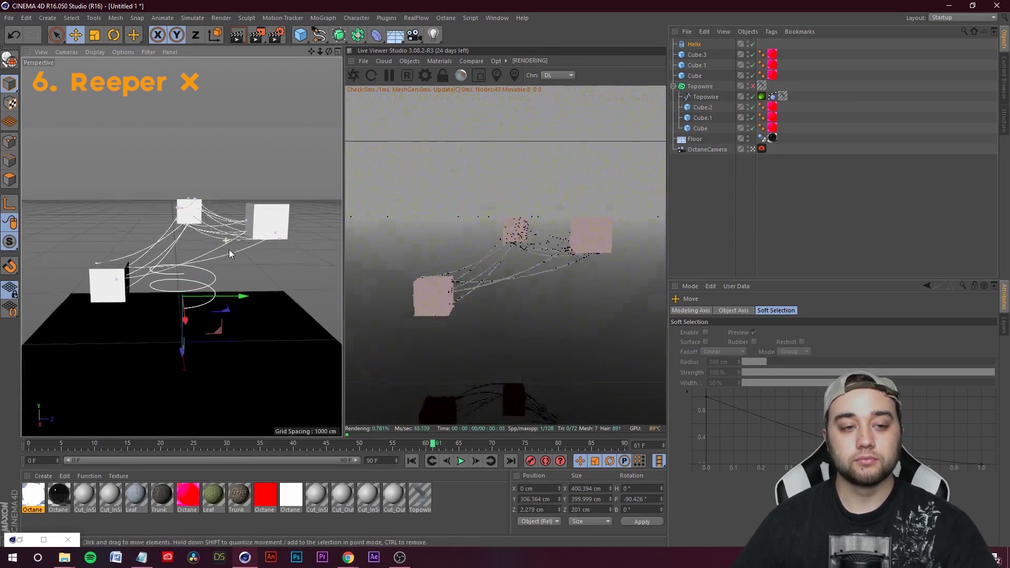
- Set the helix's Start Angle to -877° for more coils
{"action": "left_click", "coordinate": [695, 44]}
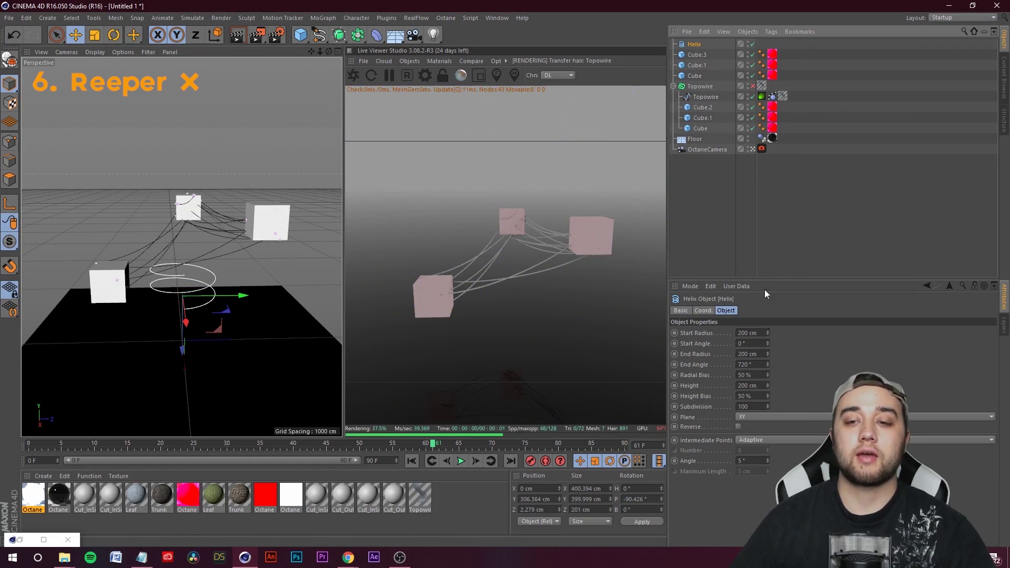
{"action": "left_click_drag", "start_coordinate": [769, 343], "coordinate": [768, 416]}
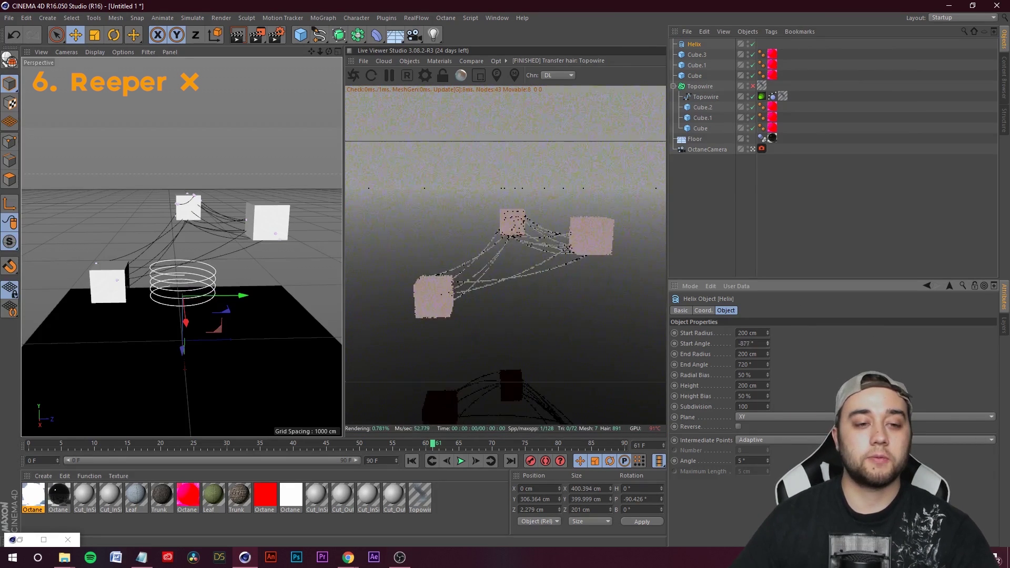
- Stretch the helix to a height of 911 cm and set its Start Angle to -925°
{"action": "left_click_drag", "start_coordinate": [767, 386], "coordinate": [584, 562]}
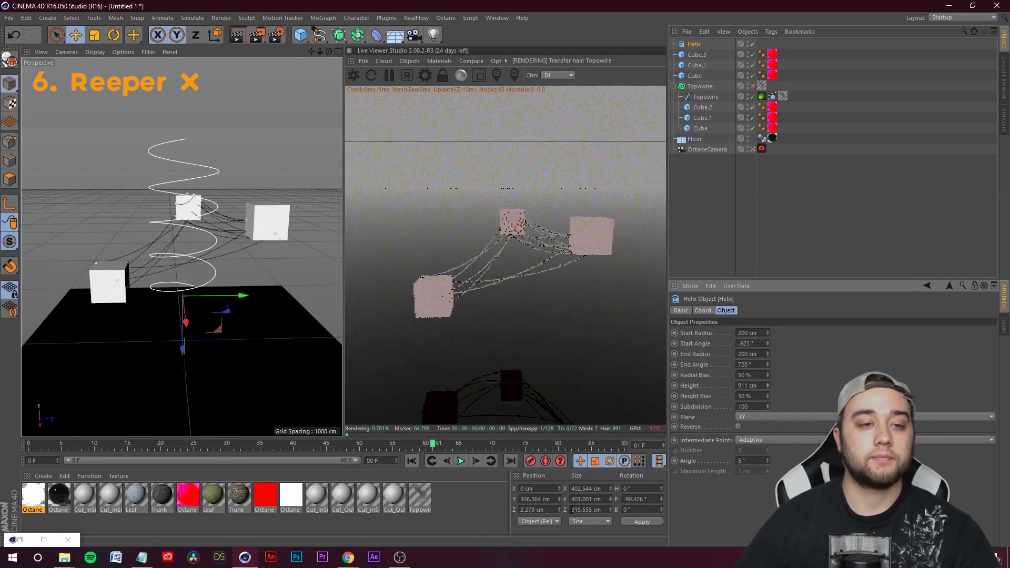
{"action": "left_click_drag", "start_coordinate": [329, 297], "coordinate": [241, 267], "text": "alt"}
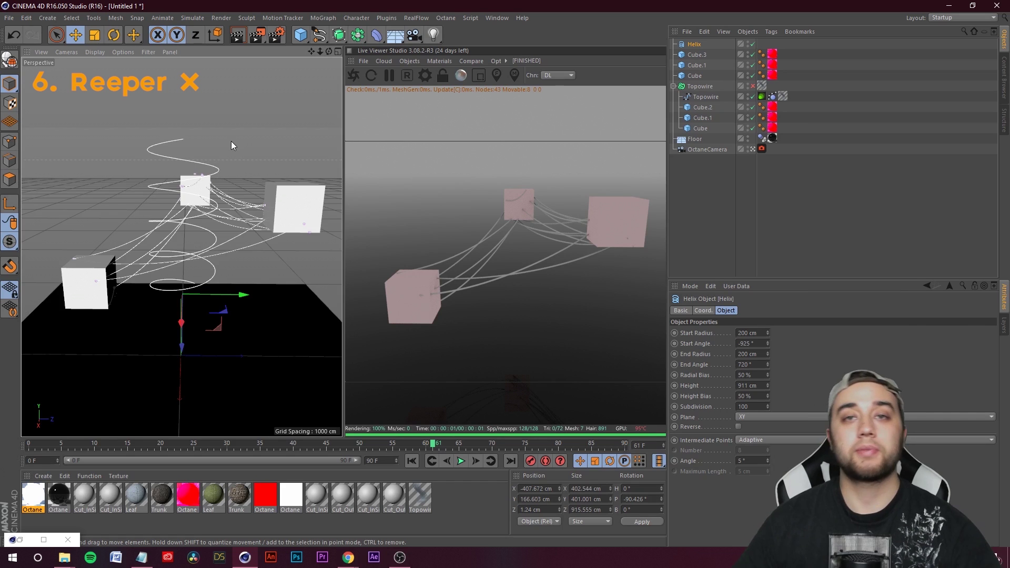
- Add a Reeper 2.0 object and make the helix its child to generate a coiled rope
{"action": "left_click", "coordinate": [386, 18]}
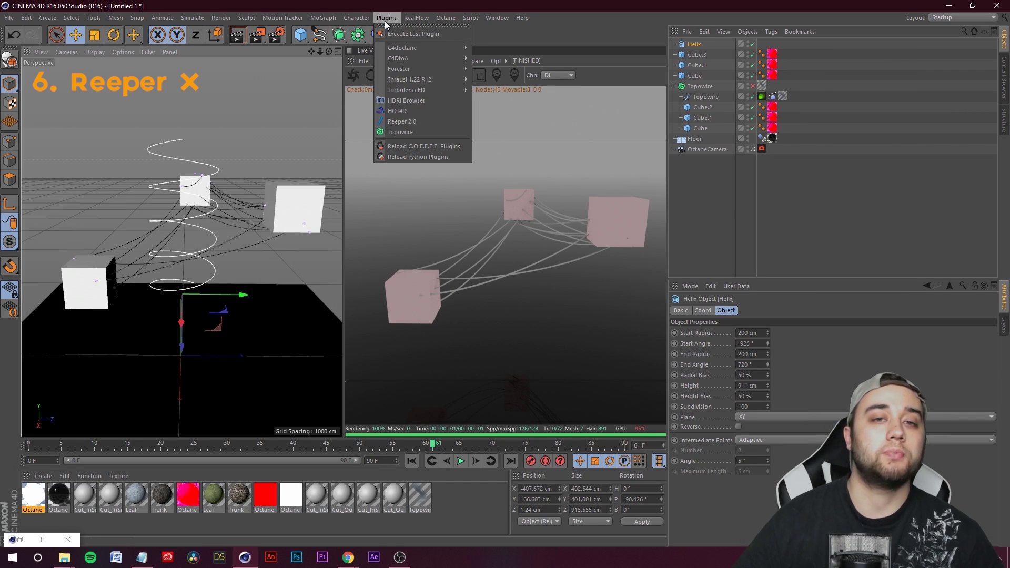
{"action": "left_click", "coordinate": [394, 122]}
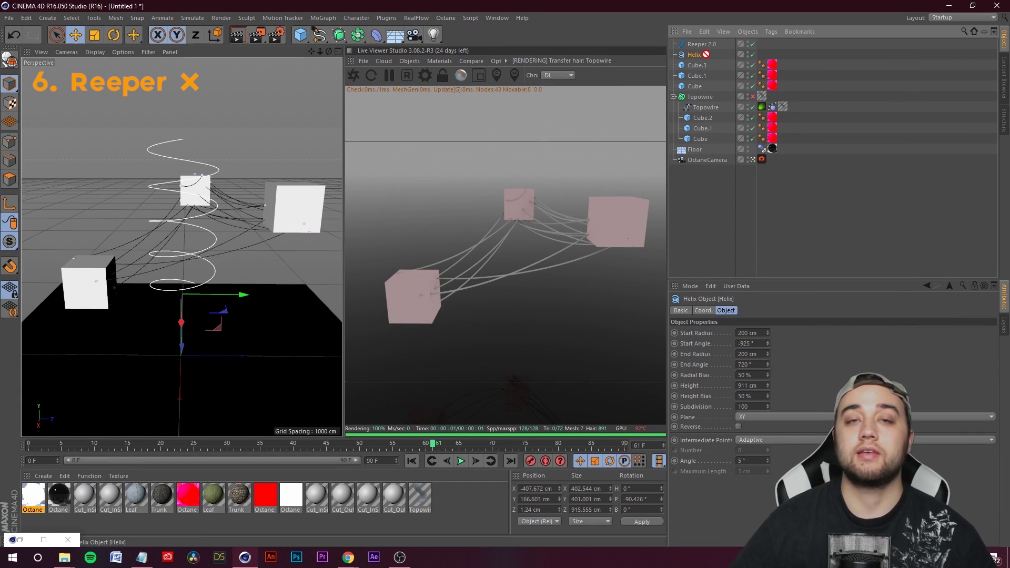
{"action": "left_click_drag", "start_coordinate": [716, 43], "coordinate": [716, 44]}
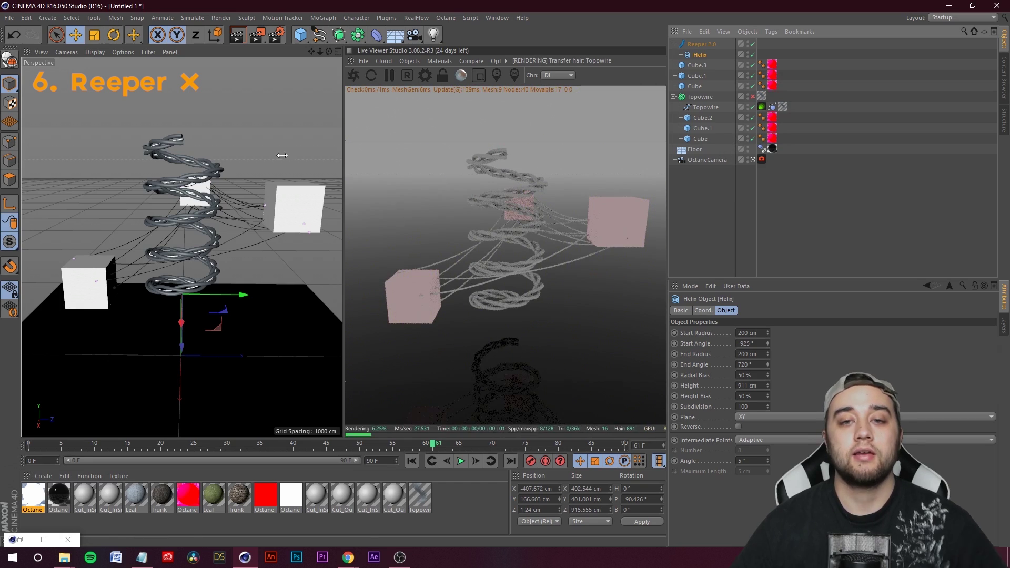
{"action": "left_click_drag", "start_coordinate": [175, 166], "coordinate": [229, 190], "text": "alt"}
- Review the Reeper 2.0 object's settings, set Coils to 19 and adjust the number of strands
{"action": "left_click", "coordinate": [707, 46]}
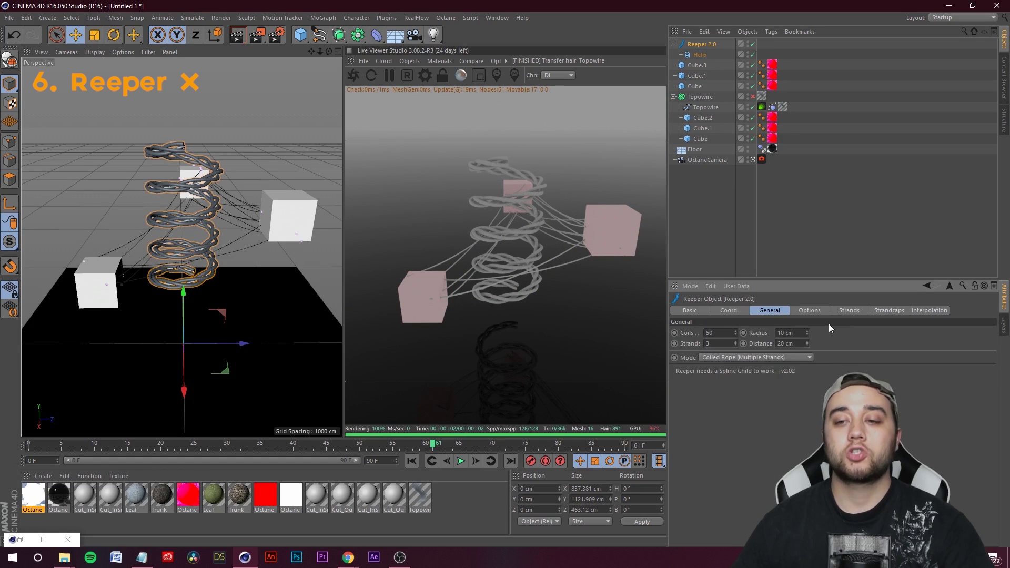
{"action": "left_click", "coordinate": [876, 309]}
{"action": "left_click", "coordinate": [770, 310]}
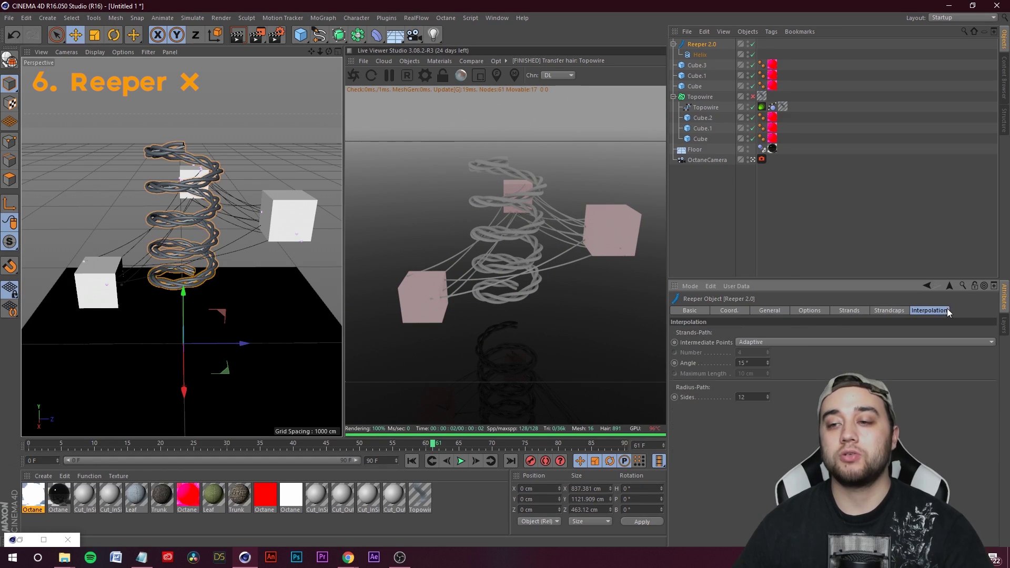
{"action": "key", "text": "o"}
{"action": "scroll", "coordinate": [225, 286], "scroll_direction": "down", "scroll_amount": 5}
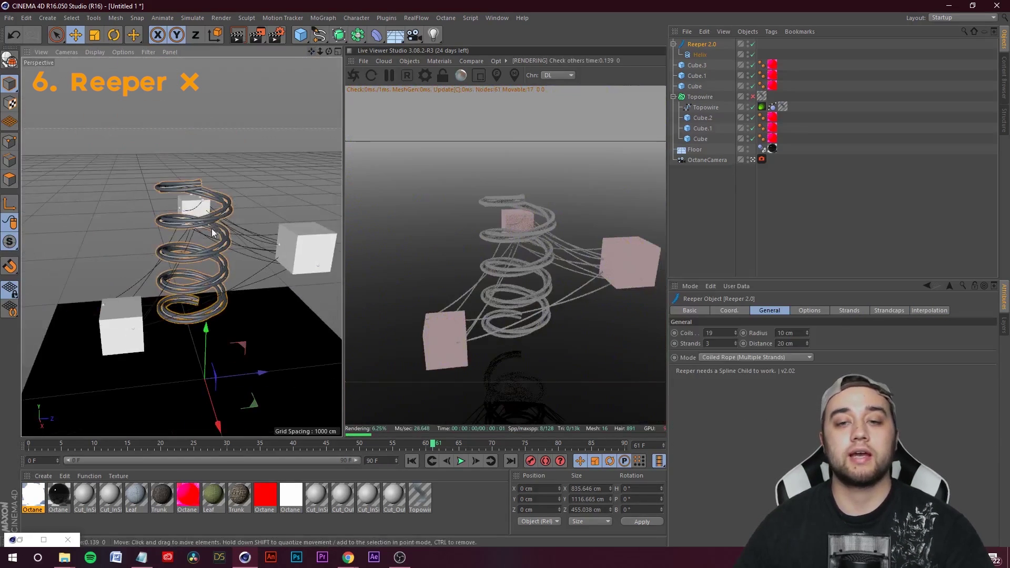
{"action": "scroll", "coordinate": [208, 283], "scroll_direction": "up", "scroll_amount": 3}
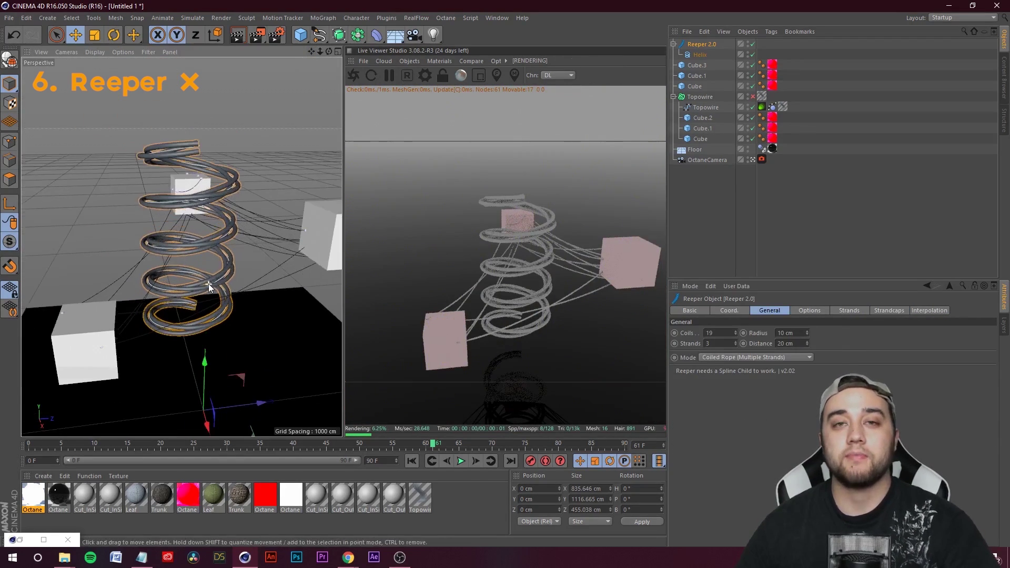
{"action": "left_click", "coordinate": [735, 345]}
{"action": "left_click", "coordinate": [735, 345]}
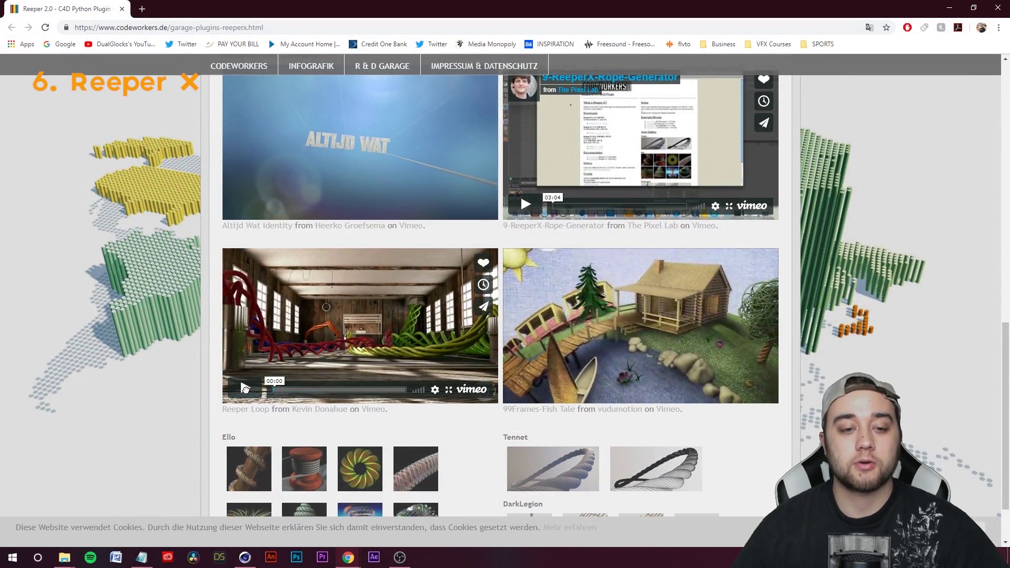
- Switch to Chrome and play the Reeper Loop video in full screen on the Reeper 2.0 page
{"action": "left_click", "coordinate": [245, 388]}
{"action": "left_click", "coordinate": [448, 389]}
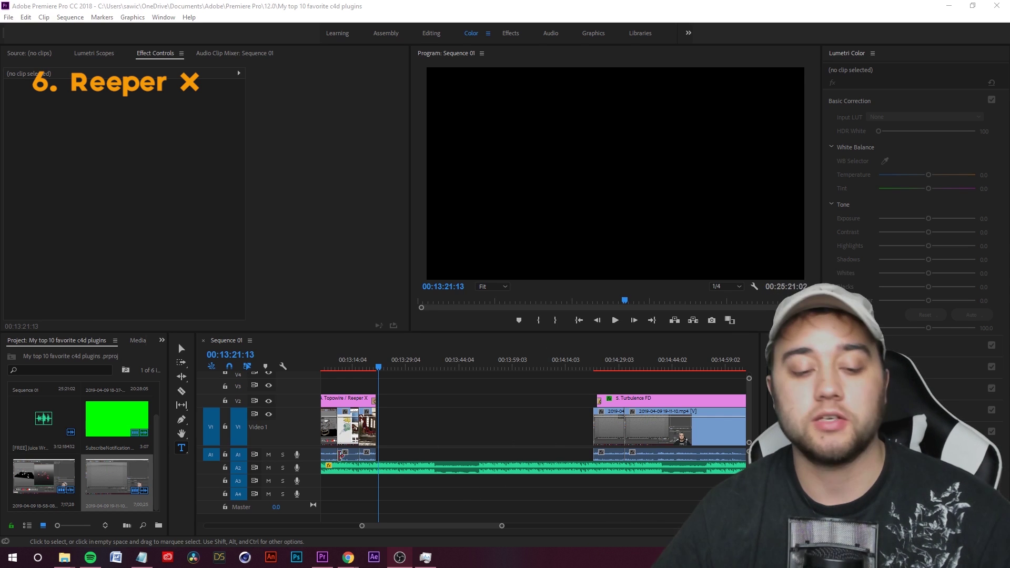
- Locate the CINEMA 4D R16 installation folder through the program shortcut's properties and open its plugins folder
{"action": "right_click", "coordinate": [245, 558]}
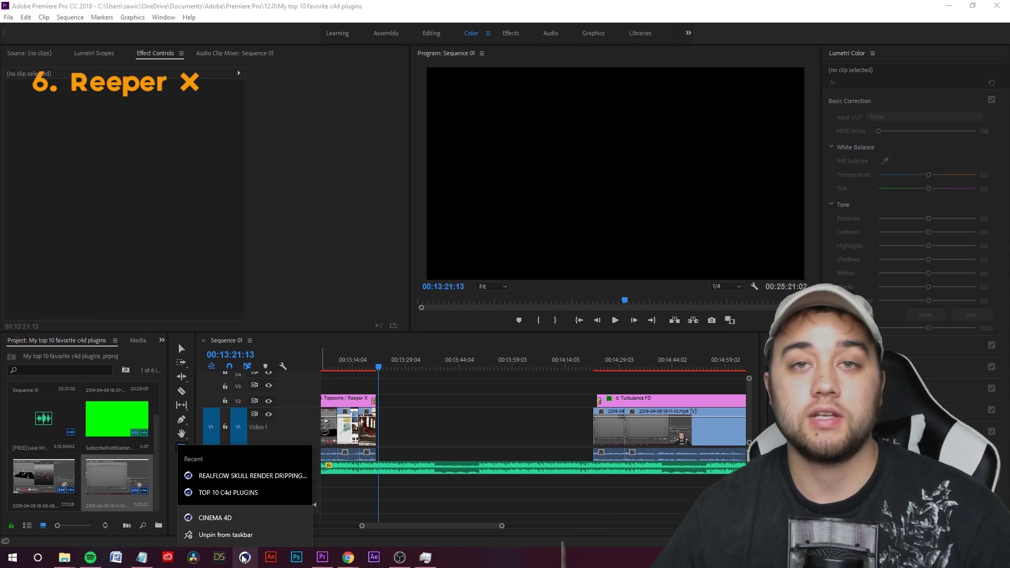
{"action": "right_click", "coordinate": [218, 522]}
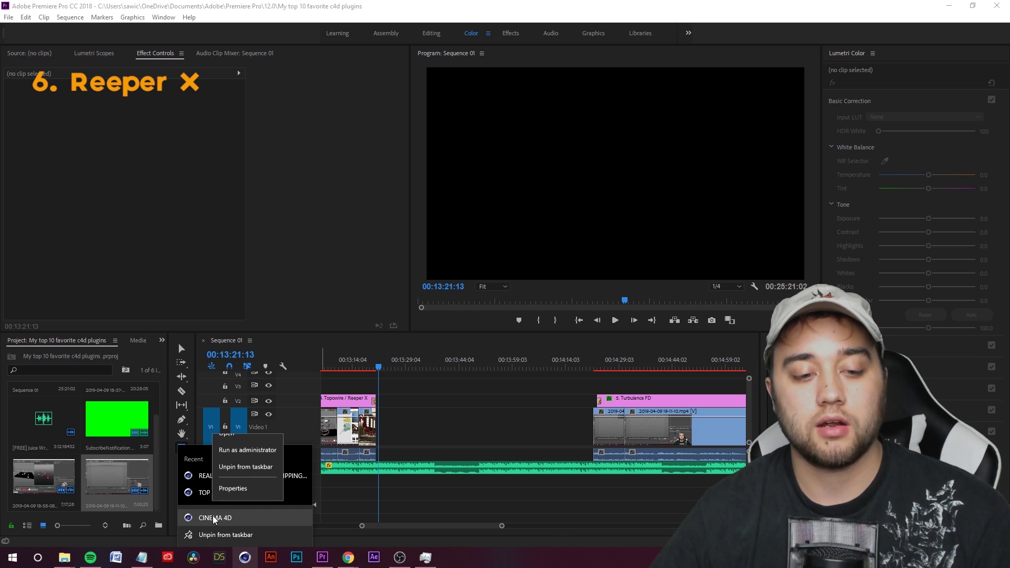
{"action": "left_click", "coordinate": [232, 506]}
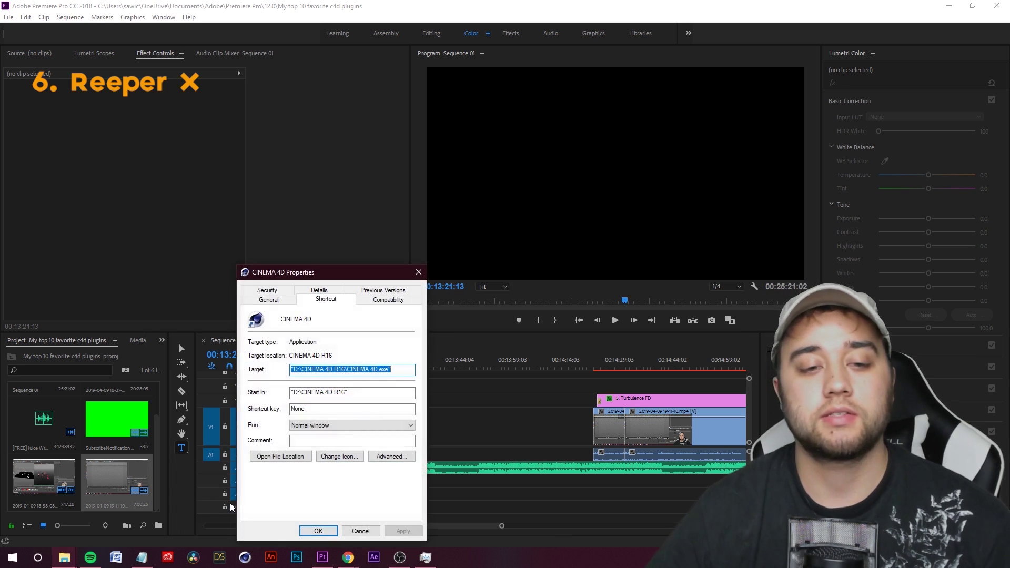
{"action": "left_click", "coordinate": [280, 456]}
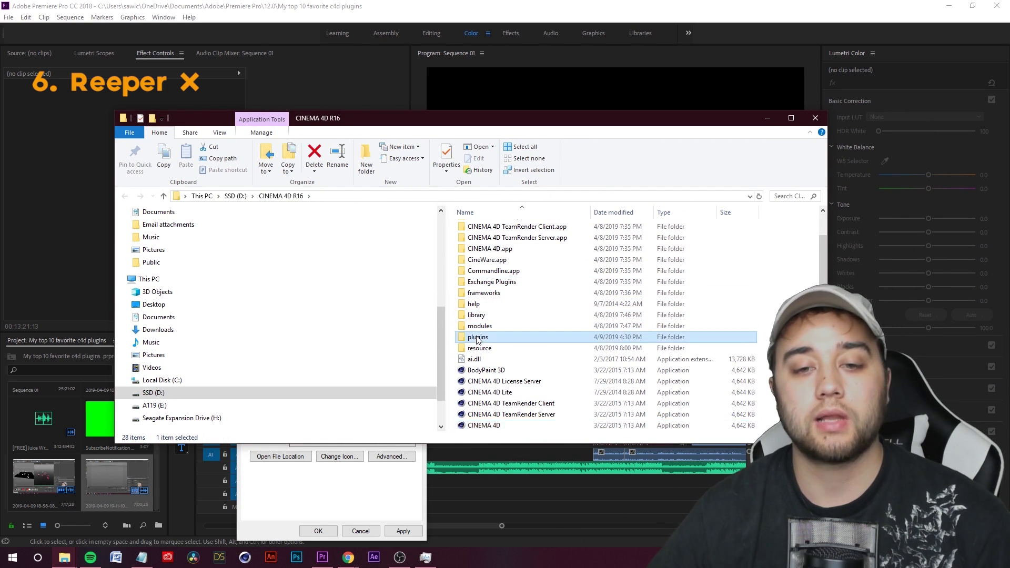
{"action": "double_click", "coordinate": [529, 337]}
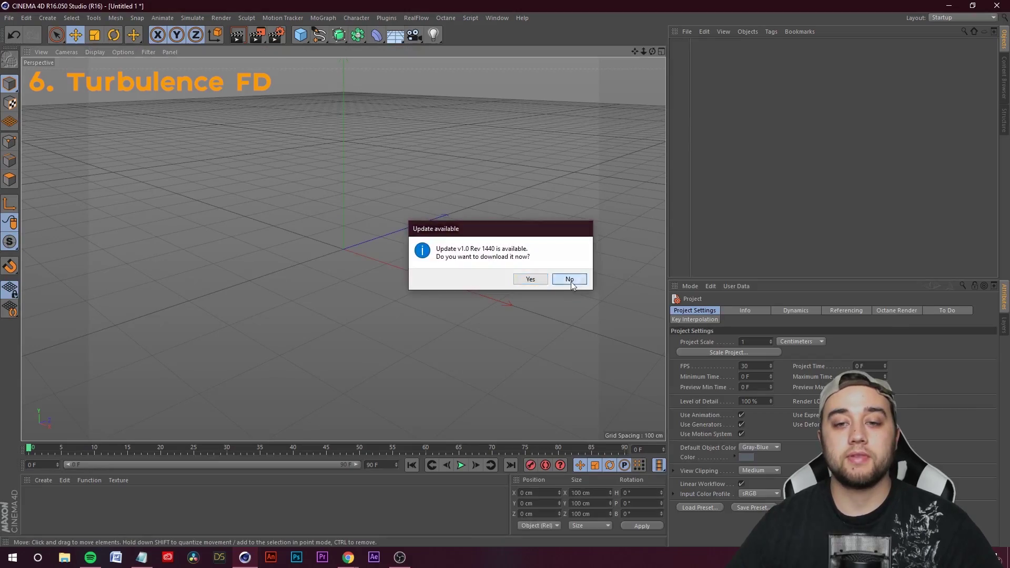
- Decline the v1.0 Rev 1440 update in Cinema 4D and add a TurbulenceFD Container to the scene
{"action": "left_click", "coordinate": [570, 277]}
{"action": "left_click_drag", "start_coordinate": [360, 253], "coordinate": [288, 213], "text": "alt"}
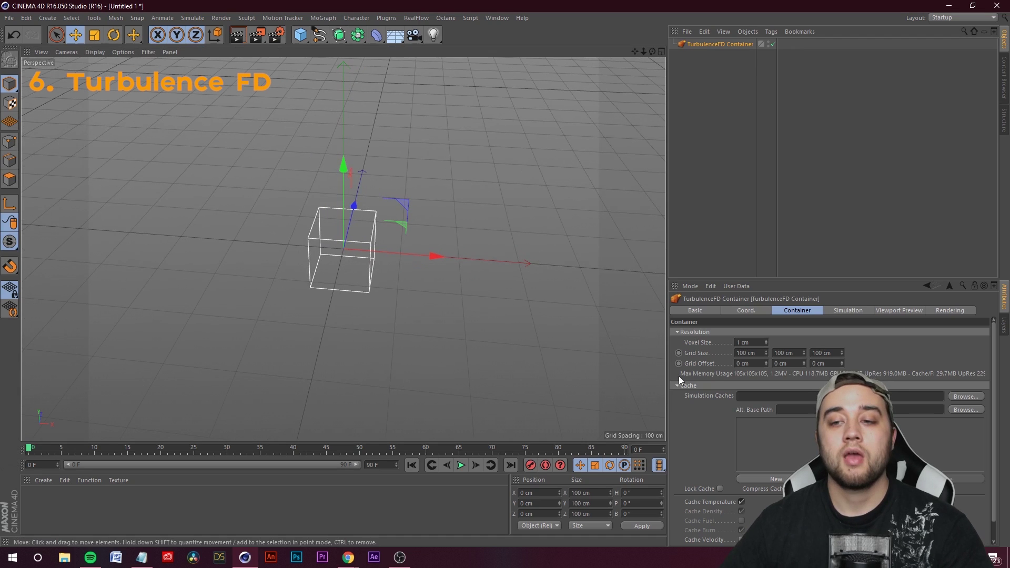
- Scale the TurbulenceFD Container to 5 on the X, Y and Z axes
{"action": "left_click", "coordinate": [745, 311]}
{"action": "double_click", "coordinate": [778, 333]}
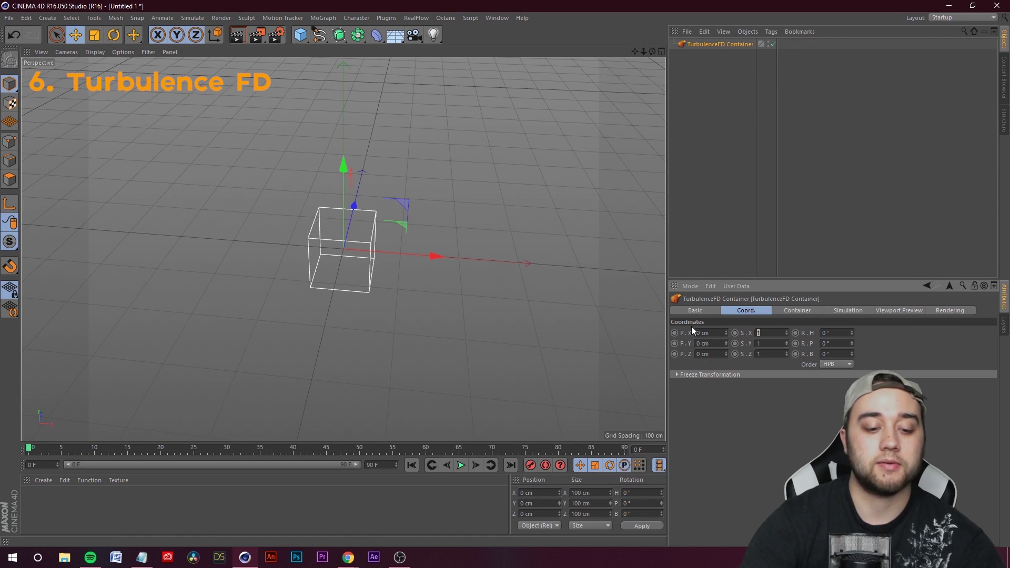
{"action": "type", "text": "5"}
{"action": "key", "text": "Tab"}
{"action": "type", "text": "5"}
{"action": "key", "text": "Tab"}
{"action": "type", "text": "5"}
{"action": "key", "text": "Return"}
{"action": "left_click_drag", "start_coordinate": [392, 97], "coordinate": [413, 236], "text": "alt"}
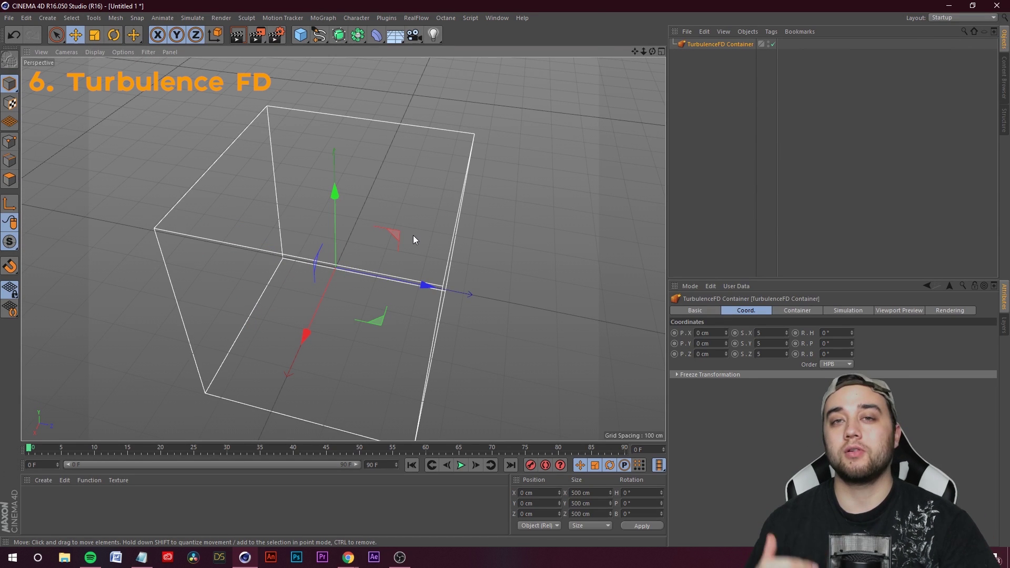
- Add a cube inside the fluid container and place it below the TurbulenceFD Container in the object hierarchy
{"action": "left_click_drag", "start_coordinate": [413, 236], "coordinate": [410, 236], "text": "alt"}
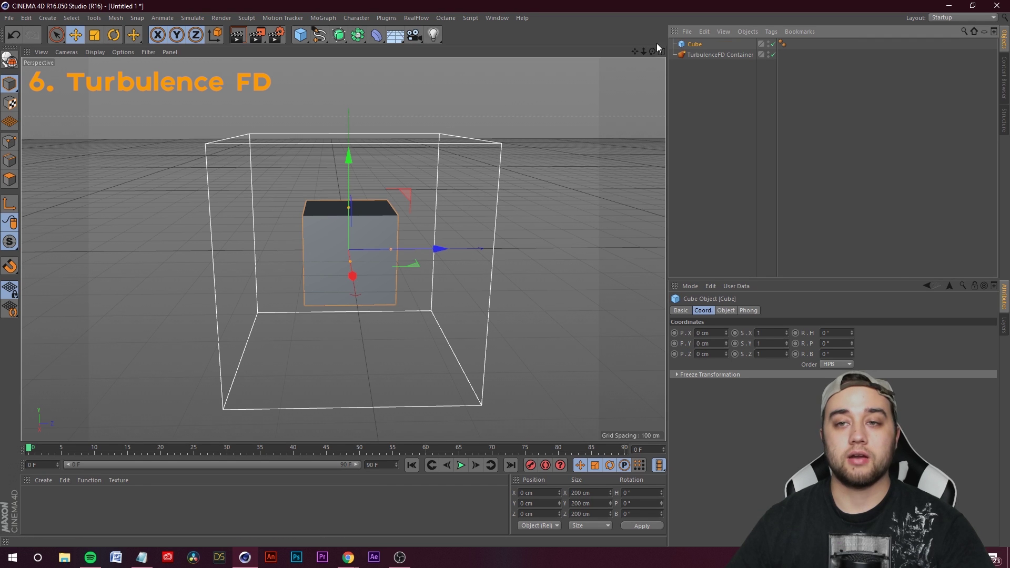
{"action": "left_click_drag", "start_coordinate": [697, 69], "coordinate": [695, 71]}
{"action": "mouse_move", "coordinate": [287, 212]}
{"action": "left_mouse_down", "text": "alt"}
{"action": "mouse_move", "coordinate": [365, 224]}
{"action": "mouse_move", "coordinate": [307, 217]}
{"action": "mouse_move", "coordinate": [271, 197]}
{"action": "mouse_move", "coordinate": [278, 205]}
{"action": "left_mouse_up", "text": "alt"}
{"action": "left_click_drag", "start_coordinate": [458, 126], "coordinate": [453, 134], "text": "alt"}
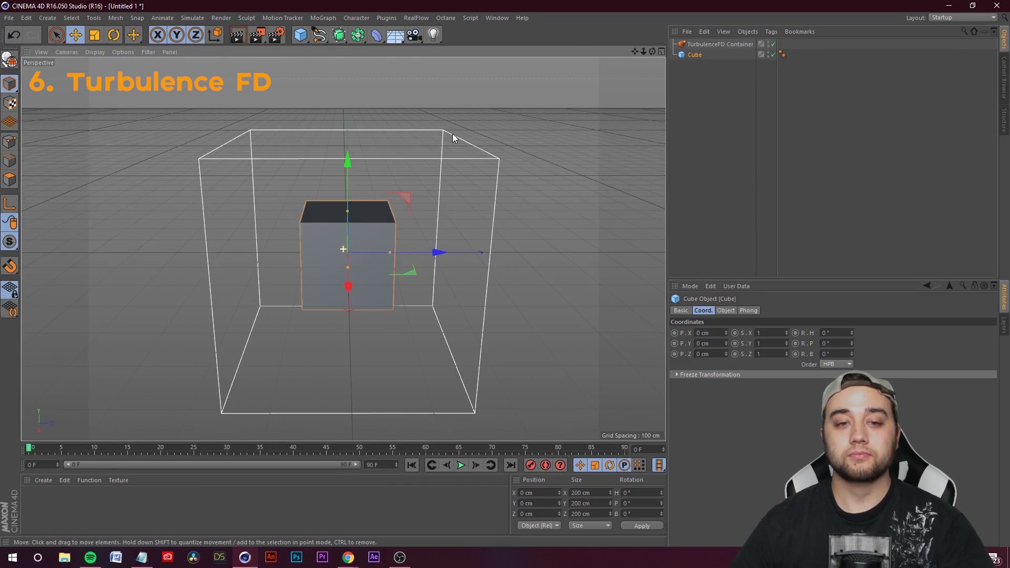
- Give the cube a TurbulenceFD Emitter tag and set its Temperature, Density and Fuel values to 1
{"action": "right_click", "coordinate": [696, 56]}
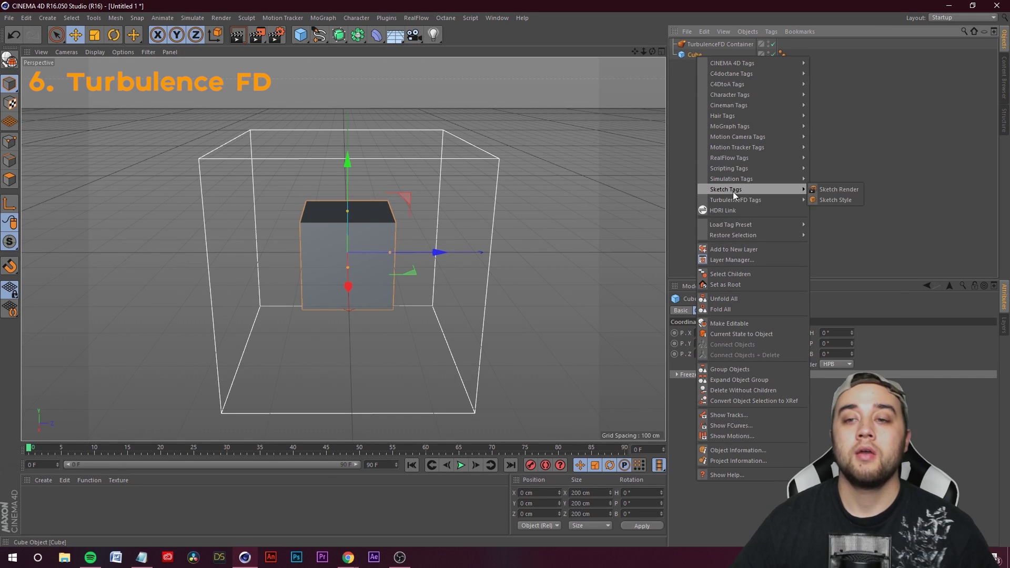
{"action": "mouse_move", "coordinate": [753, 199]}
{"action": "left_click", "coordinate": [853, 203]}
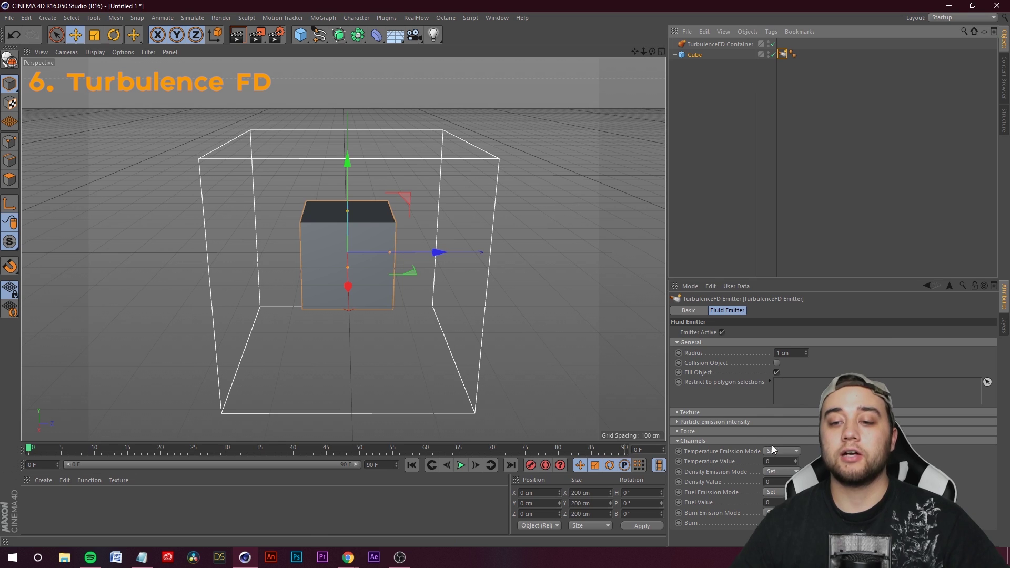
{"action": "left_click", "coordinate": [781, 461]}
{"action": "type", "text": "11"}
{"action": "key", "text": "Tab"}
{"action": "type", "text": "1"}
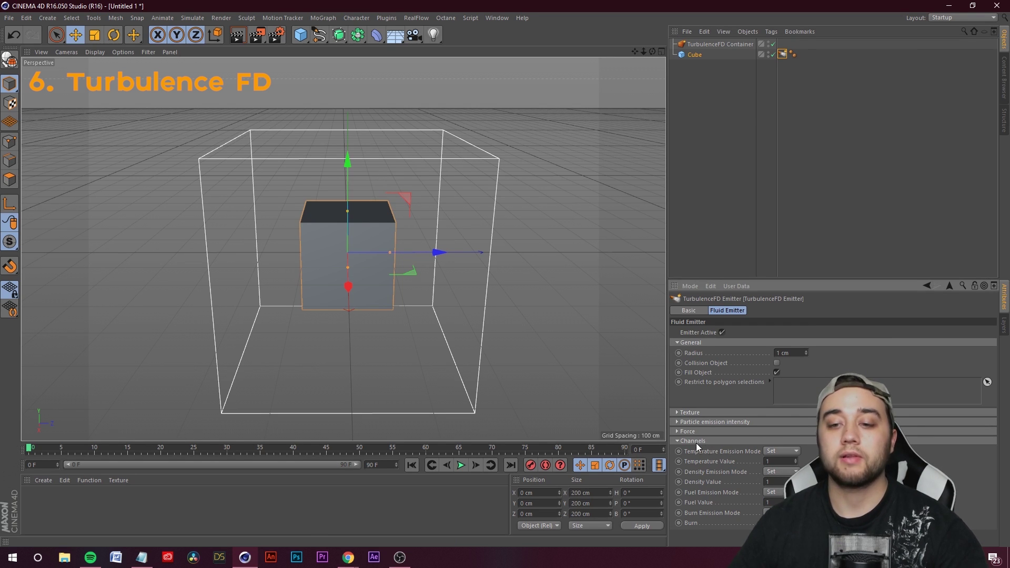
- Examine the TurbulenceFD Container's cache settings and its simulation groups from Solver through Turbulence
{"action": "left_click", "coordinate": [719, 87]}
{"action": "left_click", "coordinate": [719, 46]}
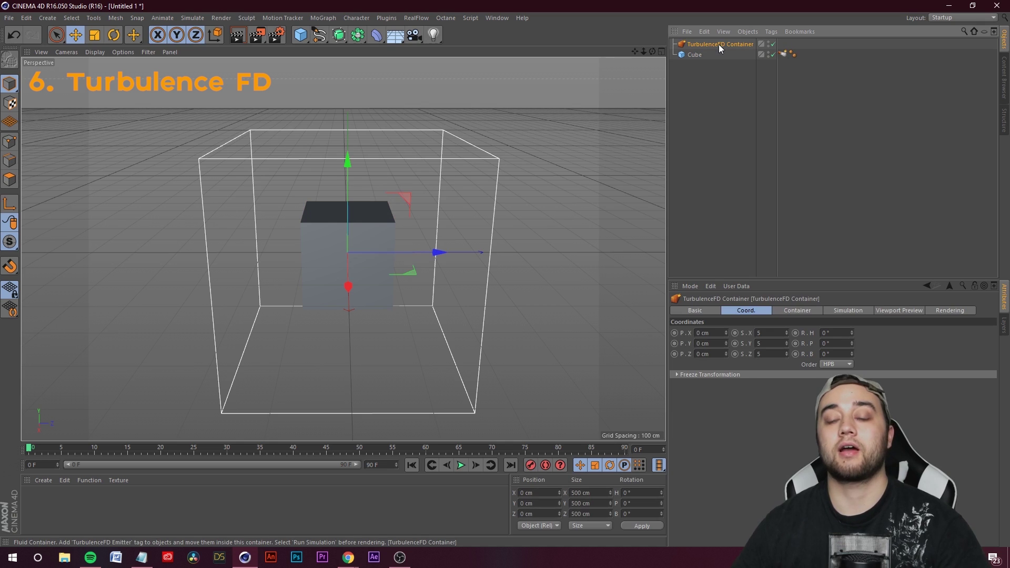
{"action": "left_click", "coordinate": [794, 311]}
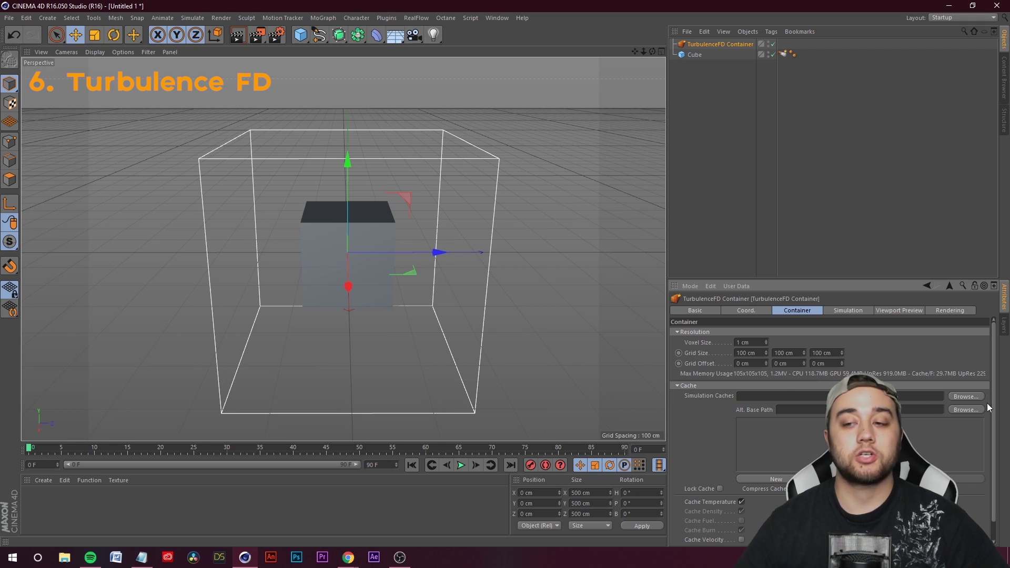
{"action": "left_click", "coordinate": [855, 311]}
{"action": "left_click", "coordinate": [677, 343]}
{"action": "left_click", "coordinate": [676, 342]}
{"action": "left_click", "coordinate": [678, 352]}
{"action": "left_click", "coordinate": [678, 352]}
{"action": "left_click", "coordinate": [676, 361]}
{"action": "left_click", "coordinate": [677, 362]}
{"action": "left_click", "coordinate": [677, 371]}
{"action": "left_click", "coordinate": [677, 371]}
{"action": "left_click", "coordinate": [678, 381]}
{"action": "left_click", "coordinate": [677, 380]}
{"action": "left_click", "coordinate": [677, 390]}
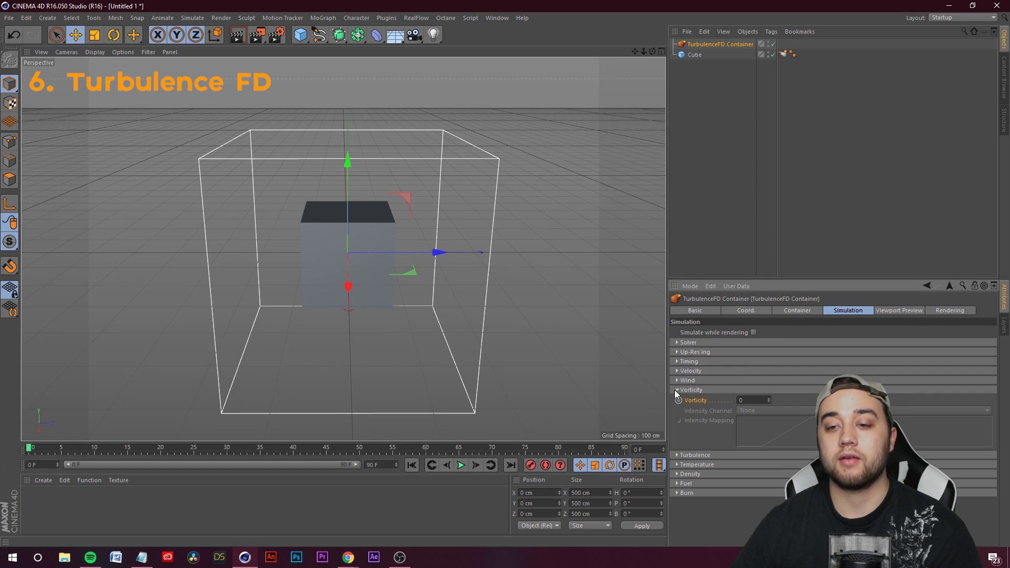
{"action": "left_click", "coordinate": [677, 390]}
{"action": "left_click", "coordinate": [678, 399]}
{"action": "left_click", "coordinate": [677, 400]}
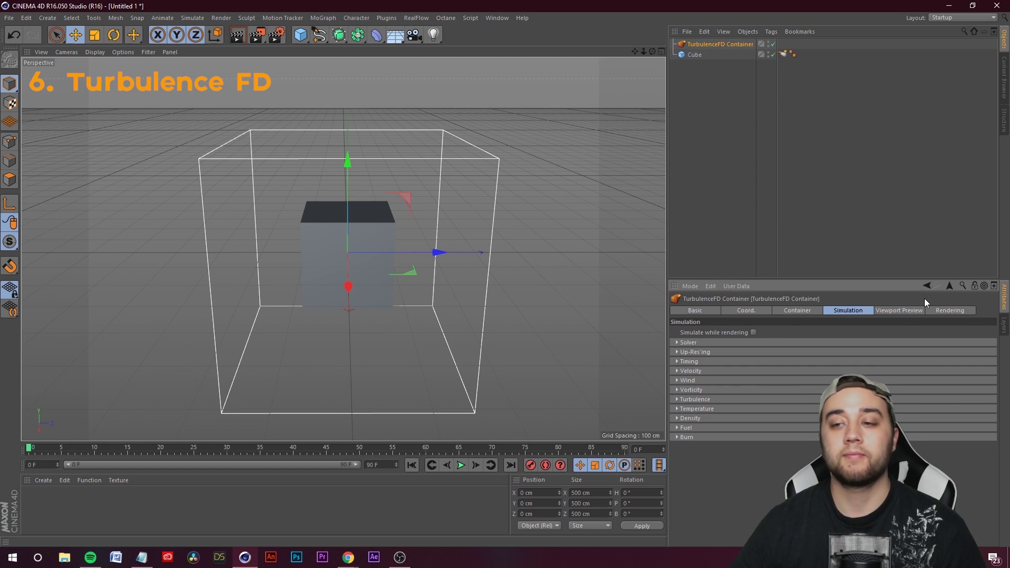
- Set the Smoke Shader's mapping channel to Density in the container's rendering settings
{"action": "left_click", "coordinate": [949, 310]}
{"action": "left_click", "coordinate": [677, 342]}
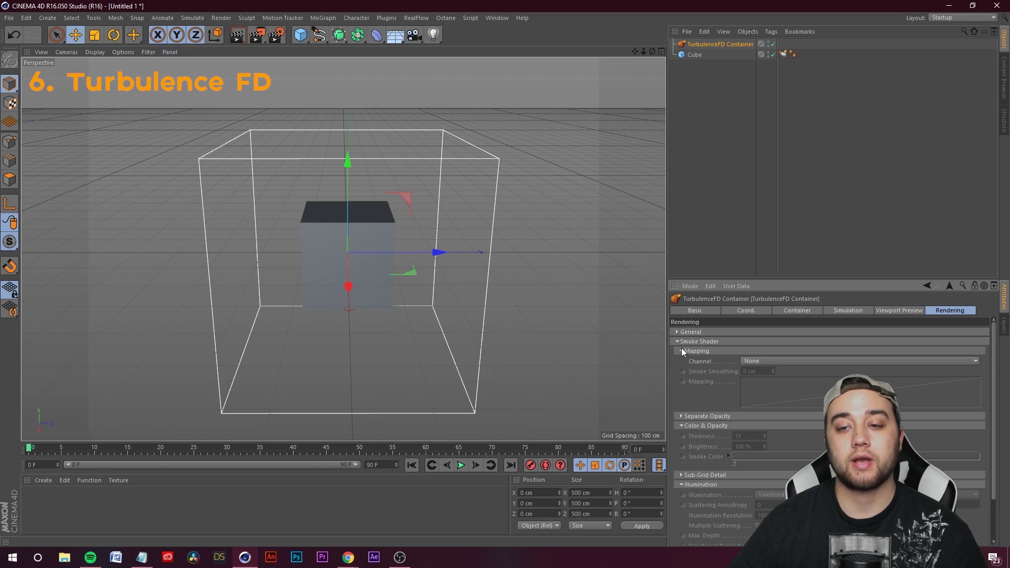
{"action": "left_click", "coordinate": [677, 342]}
{"action": "left_click", "coordinate": [676, 342]}
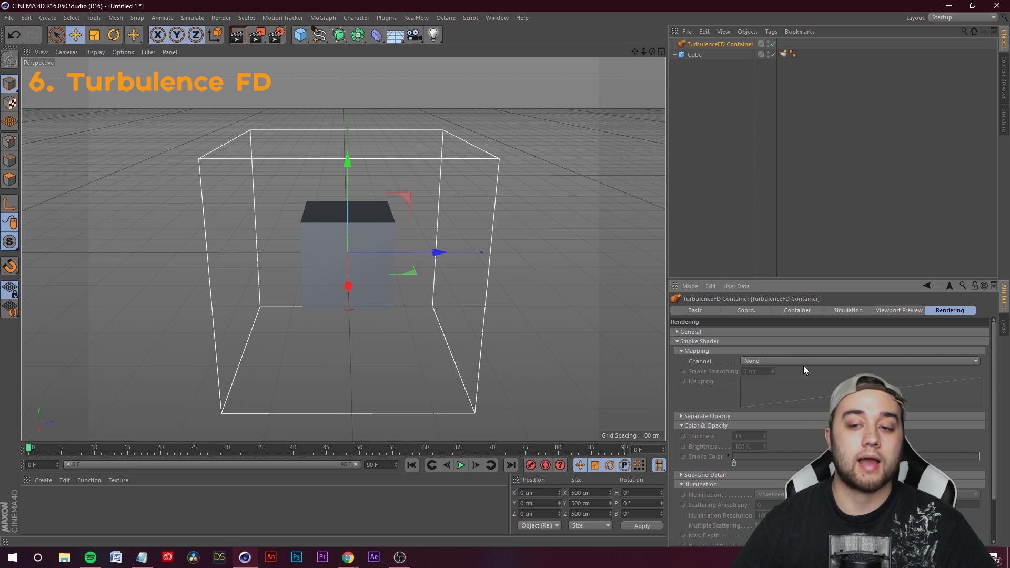
{"action": "left_click", "coordinate": [779, 361]}
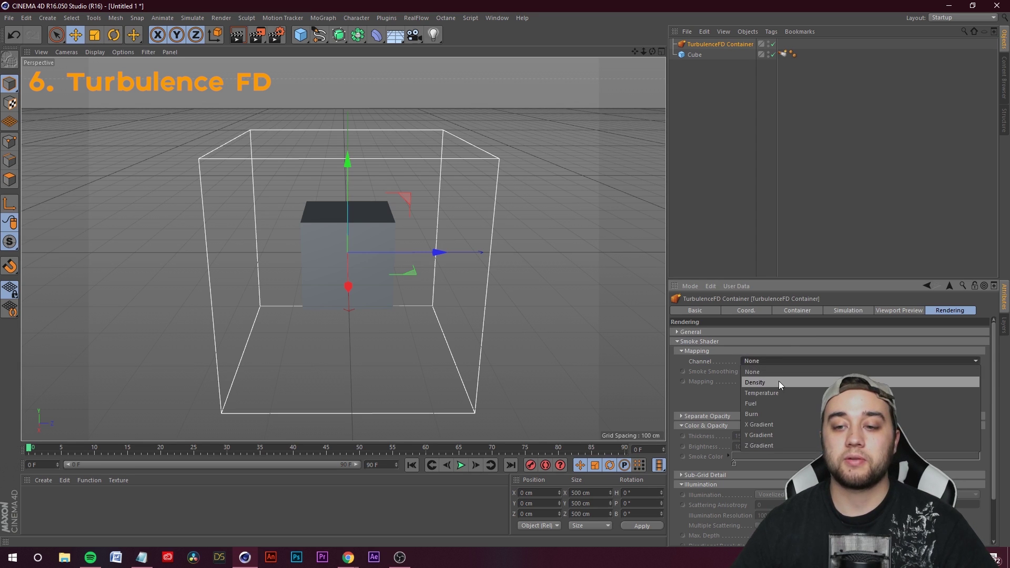
{"action": "left_click", "coordinate": [780, 381]}
- Review the Fire Shader's mapping and color settings, and bend the Smoke Shader's density mapping curve upward
{"action": "left_click", "coordinate": [677, 342]}
{"action": "left_click", "coordinate": [677, 351]}
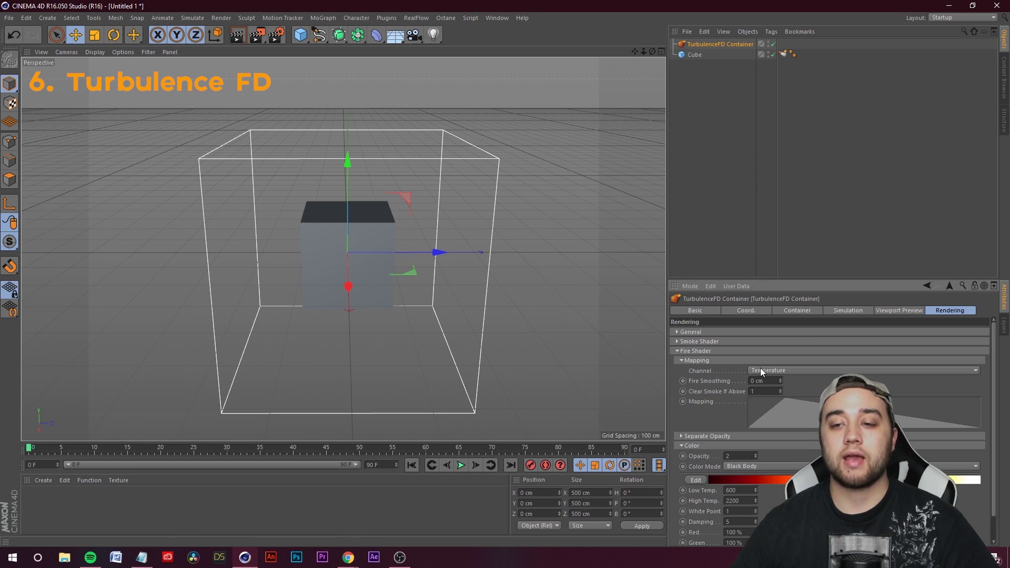
{"action": "left_click", "coordinate": [677, 351]}
{"action": "left_click", "coordinate": [697, 342]}
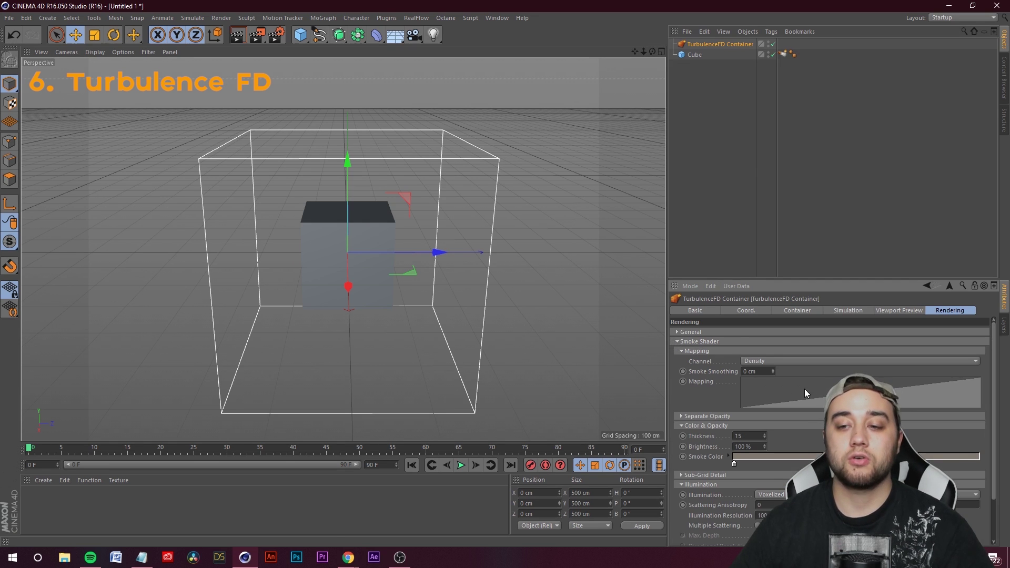
{"action": "left_click", "coordinate": [802, 391]}
{"action": "left_click_drag", "start_coordinate": [459, 283], "coordinate": [430, 279]}
{"action": "left_click", "coordinate": [692, 211]}
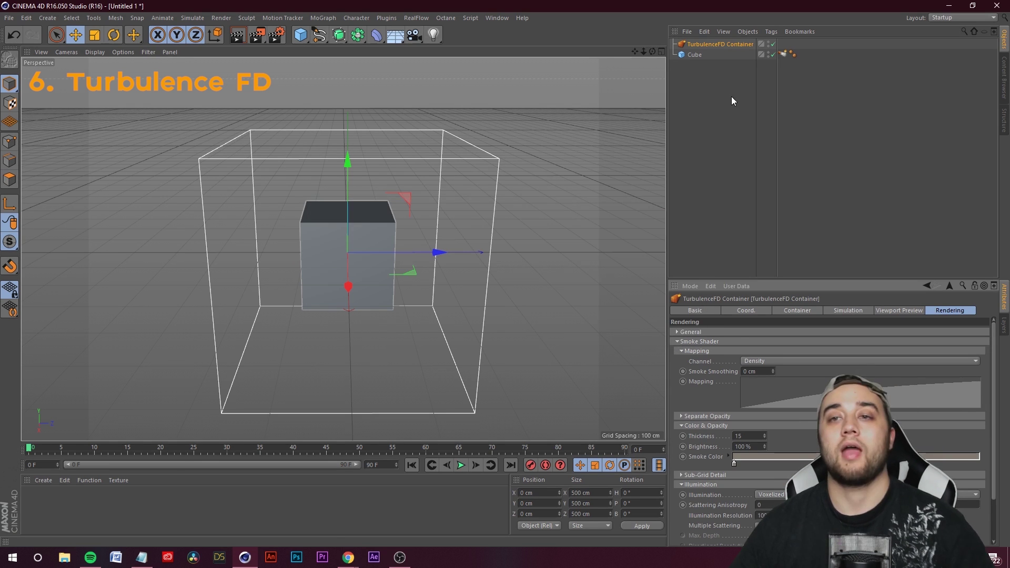
- Open the TurbulenceFD simulation window and simulate the cube's emission inside the container
{"action": "left_click", "coordinate": [387, 17]}
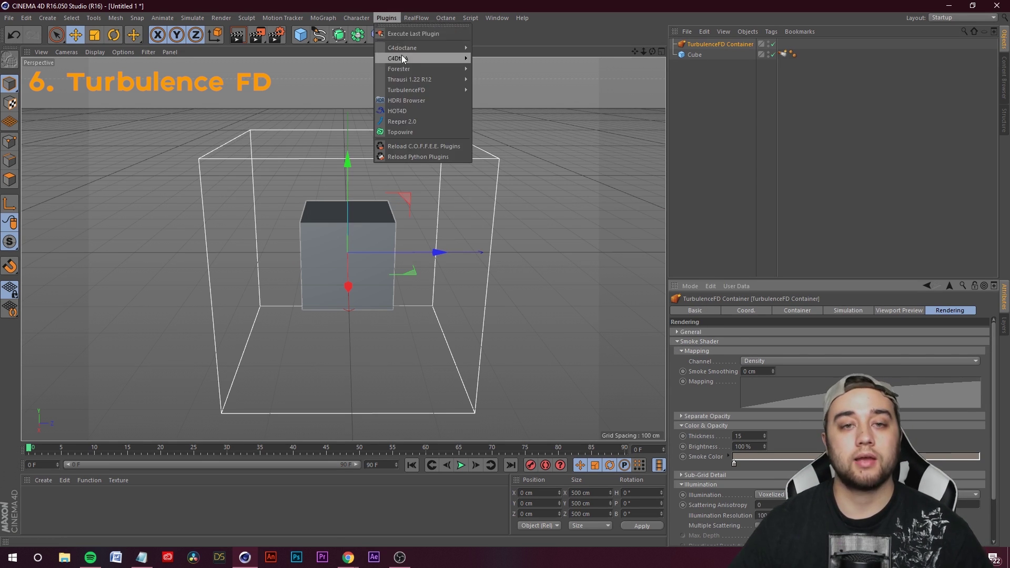
{"action": "mouse_move", "coordinate": [429, 91]}
{"action": "left_click", "coordinate": [509, 125]}
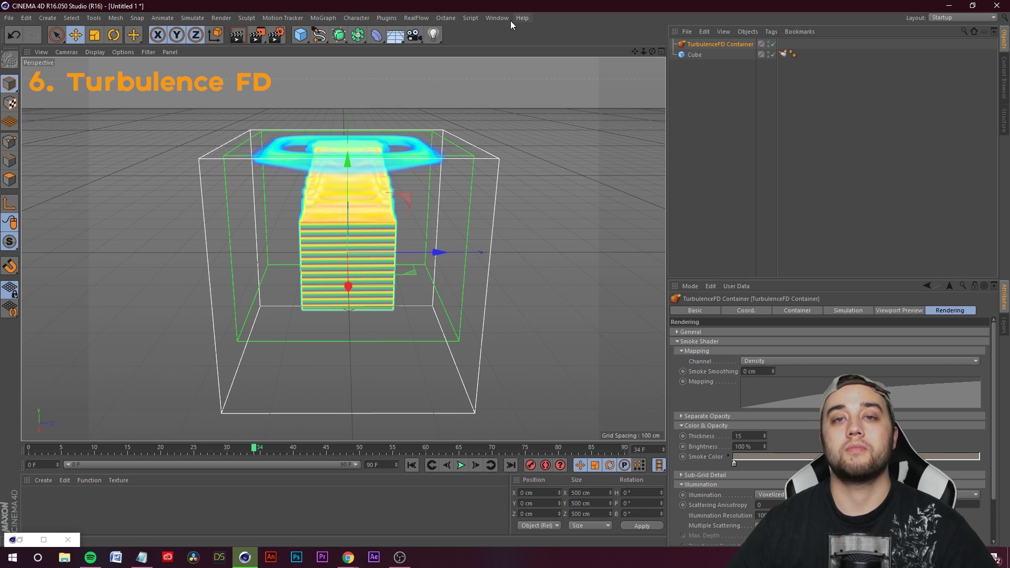
- Preview the simulated fire in the Arnold IPR window, close it and move the timeline to frame 21
{"action": "left_click", "coordinate": [388, 18]}
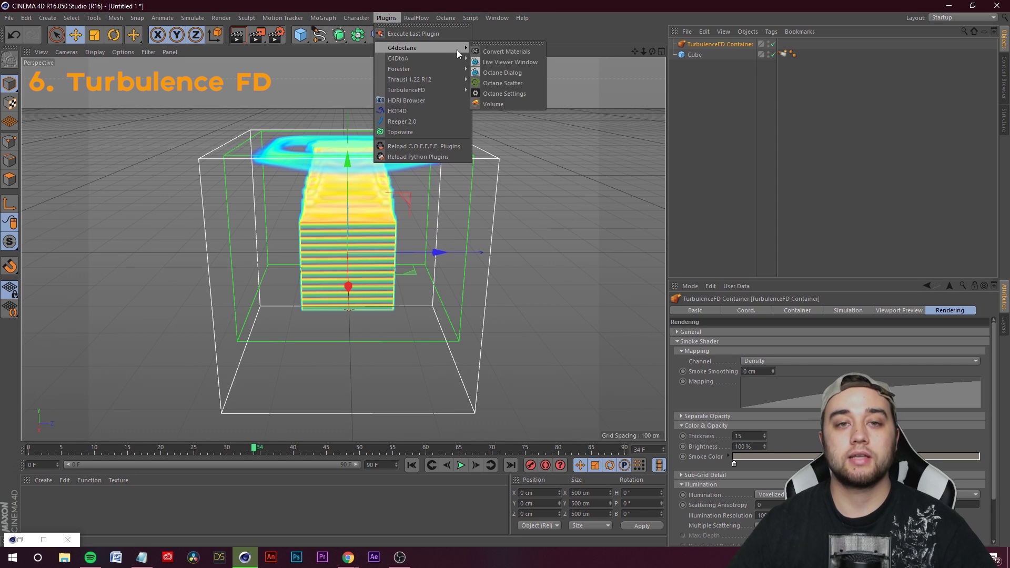
{"action": "mouse_move", "coordinate": [451, 58]}
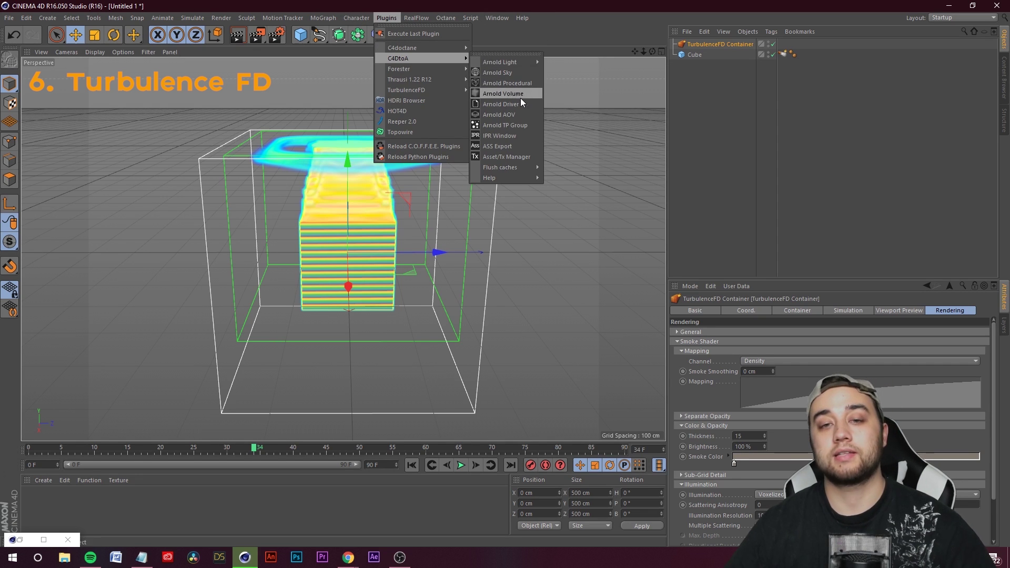
{"action": "left_click", "coordinate": [510, 138]}
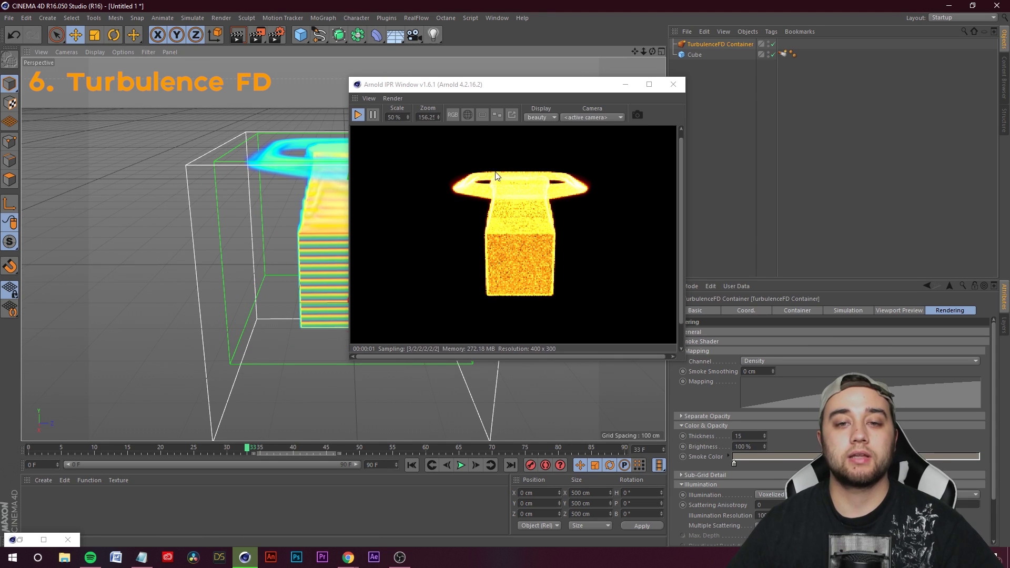
{"action": "left_click", "coordinate": [673, 85]}
{"action": "left_click_drag", "start_coordinate": [251, 453], "coordinate": [168, 446]}
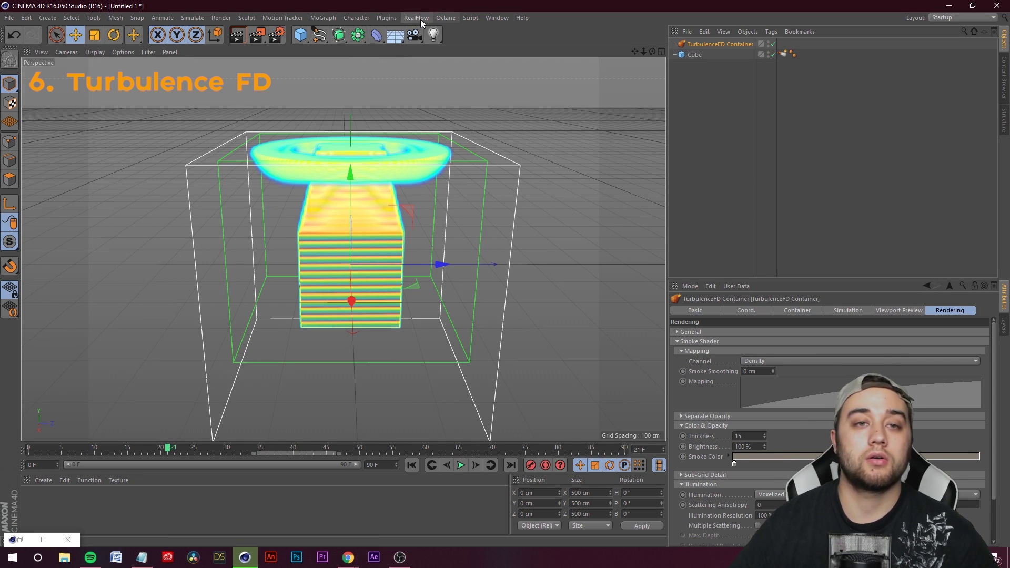
- Add an Arnold Volume object to the scene and bring up its Main settings
{"action": "left_click", "coordinate": [476, 18]}
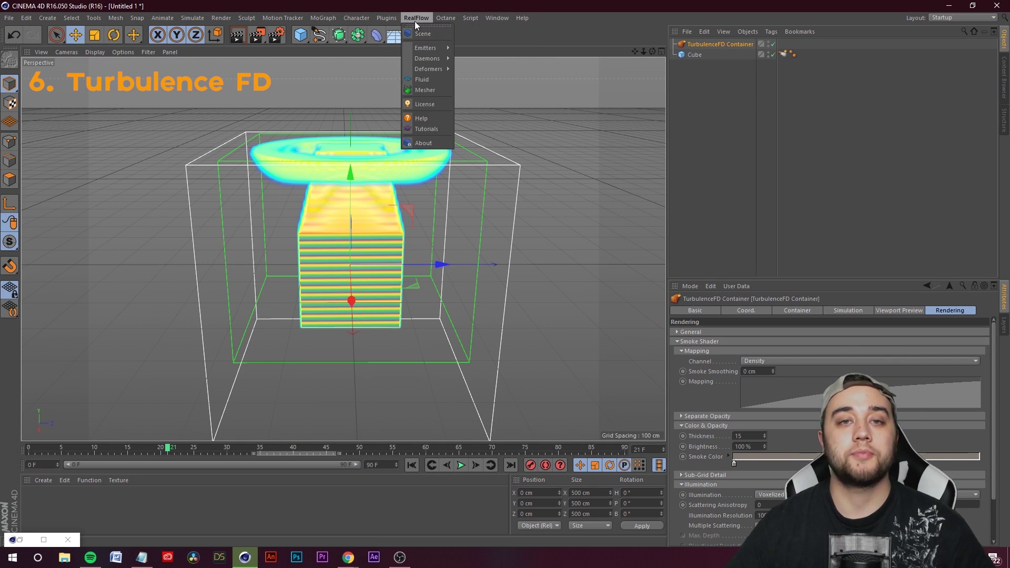
{"action": "left_click", "coordinate": [420, 79]}
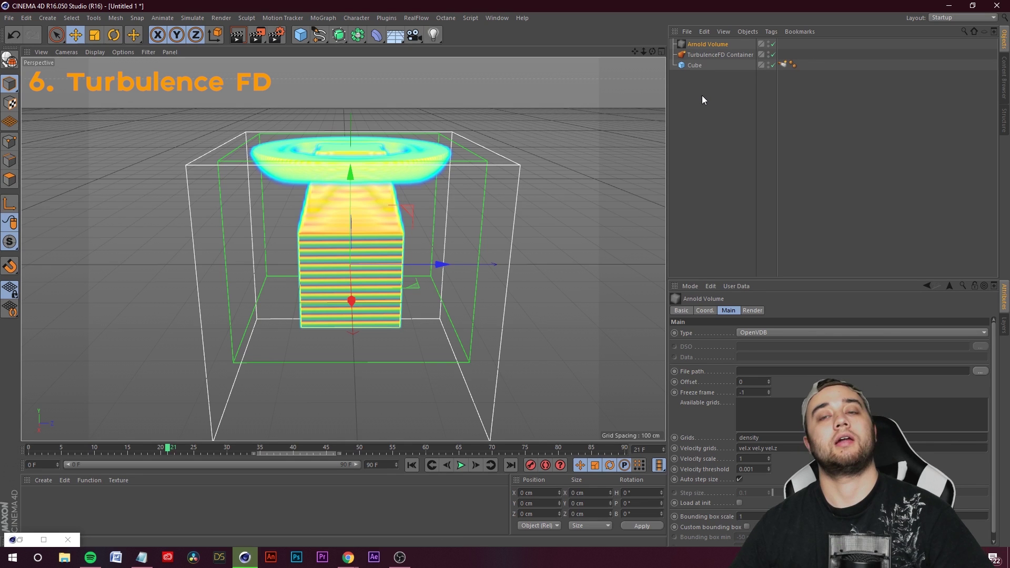
{"action": "left_click", "coordinate": [699, 56]}
{"action": "left_click", "coordinate": [723, 45]}
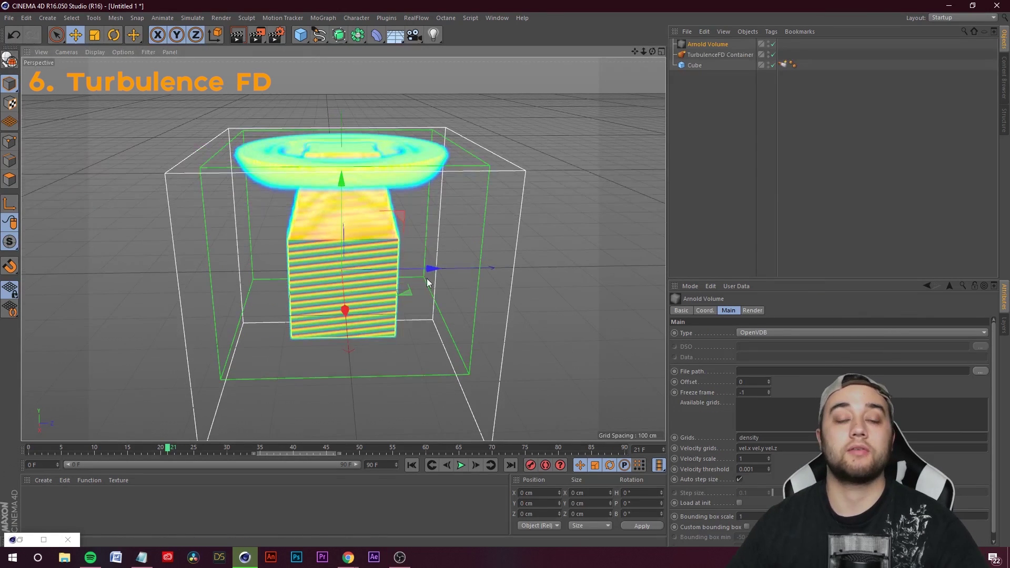
- Switch to Chrome and browse the RealFlow, Turbulence FD and Voronoi Fracture projects in the howiseedatworld Sellfy store
{"action": "left_click", "coordinate": [347, 565]}
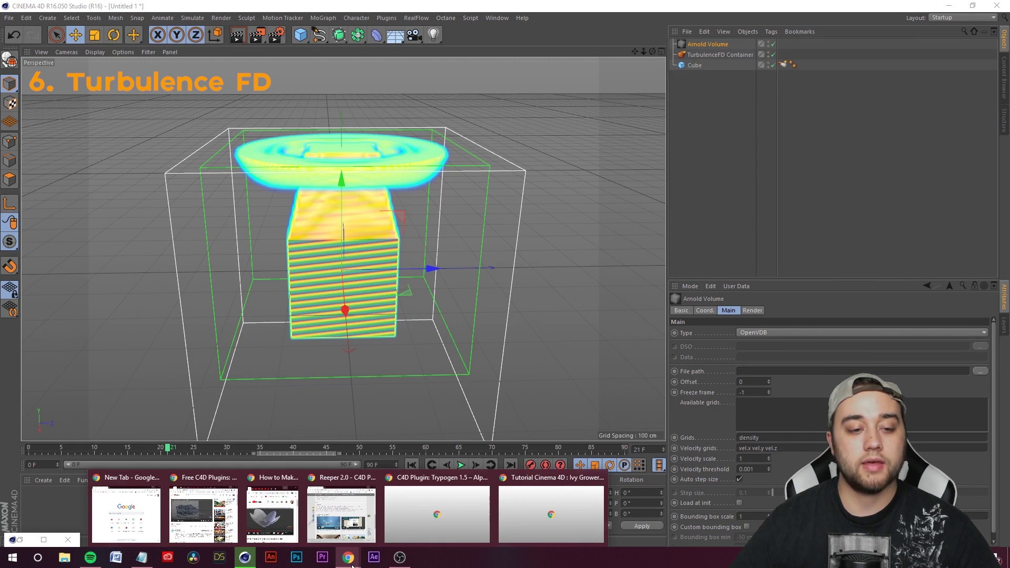
{"action": "left_click", "coordinate": [411, 532]}
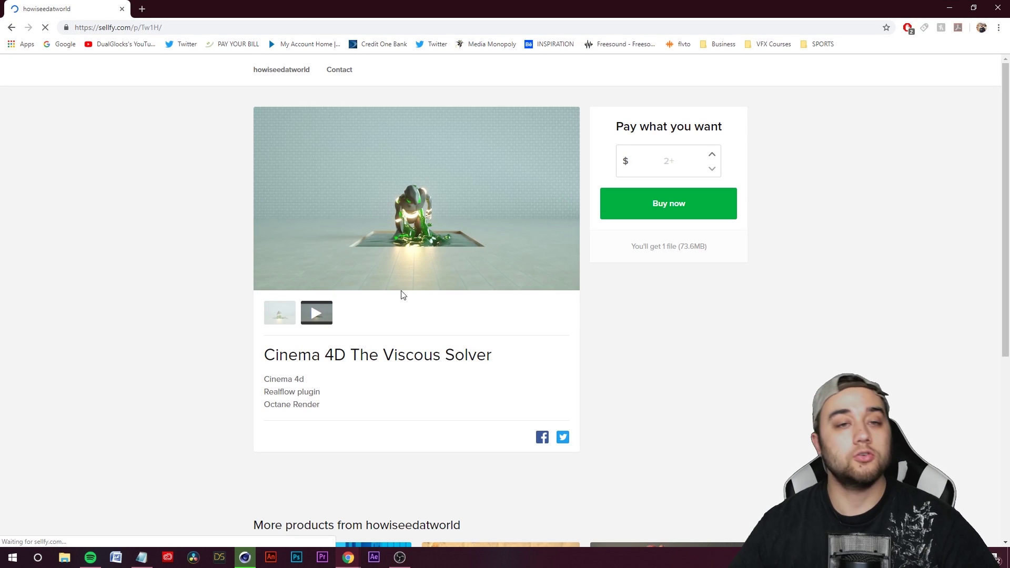
{"action": "scroll", "coordinate": [141, 226], "scroll_direction": "down", "scroll_amount": 15}
{"action": "scroll", "coordinate": [230, 313], "scroll_direction": "down", "scroll_amount": 20}
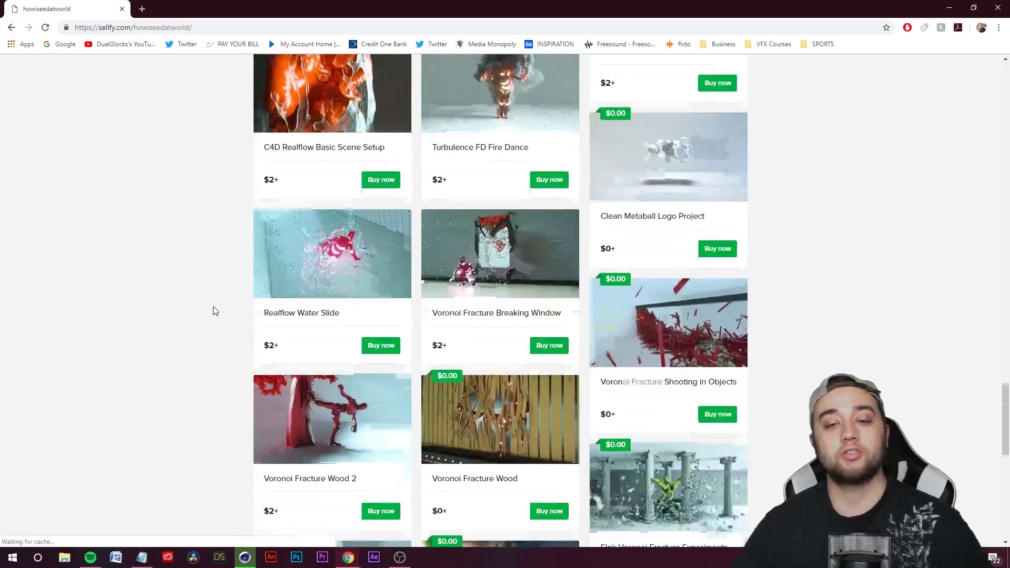
{"action": "scroll", "coordinate": [225, 289], "scroll_direction": "up", "scroll_amount": 4}
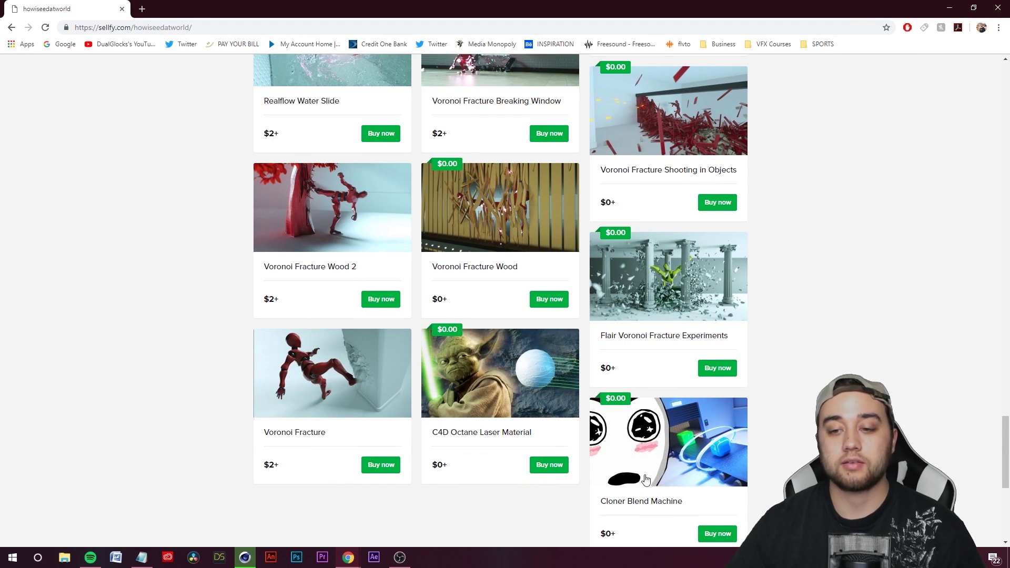
{"action": "scroll", "coordinate": [368, 428], "scroll_direction": "up", "scroll_amount": 4}
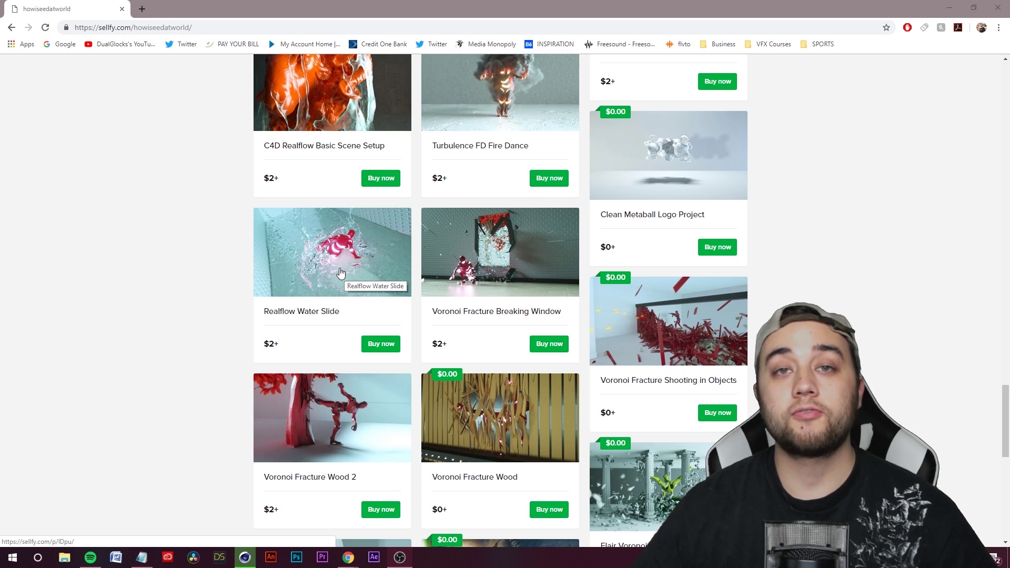
{"action": "scroll", "coordinate": [339, 273], "scroll_direction": "up", "scroll_amount": 4}
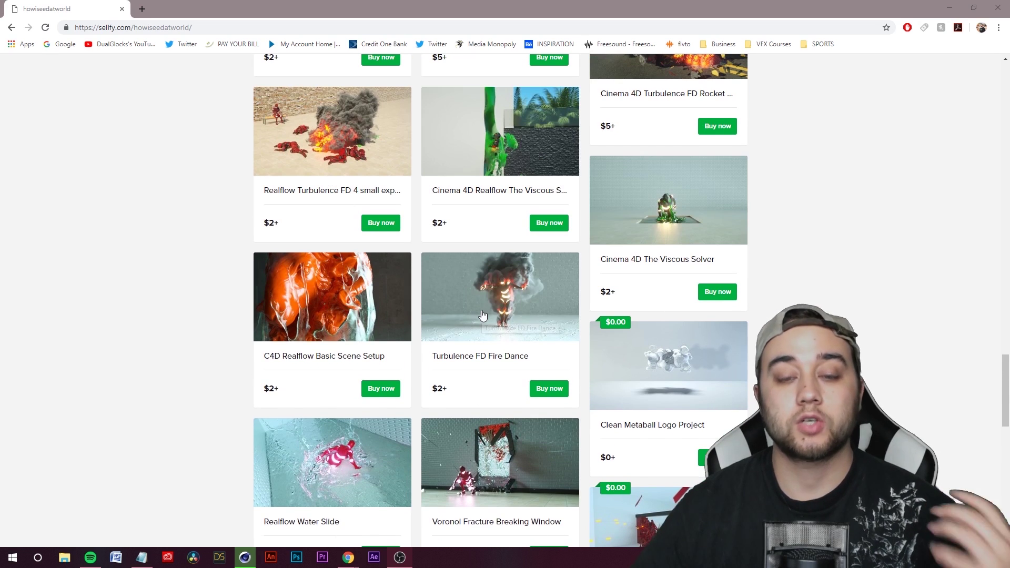
{"action": "scroll", "coordinate": [312, 333], "scroll_direction": "up", "scroll_amount": 2}
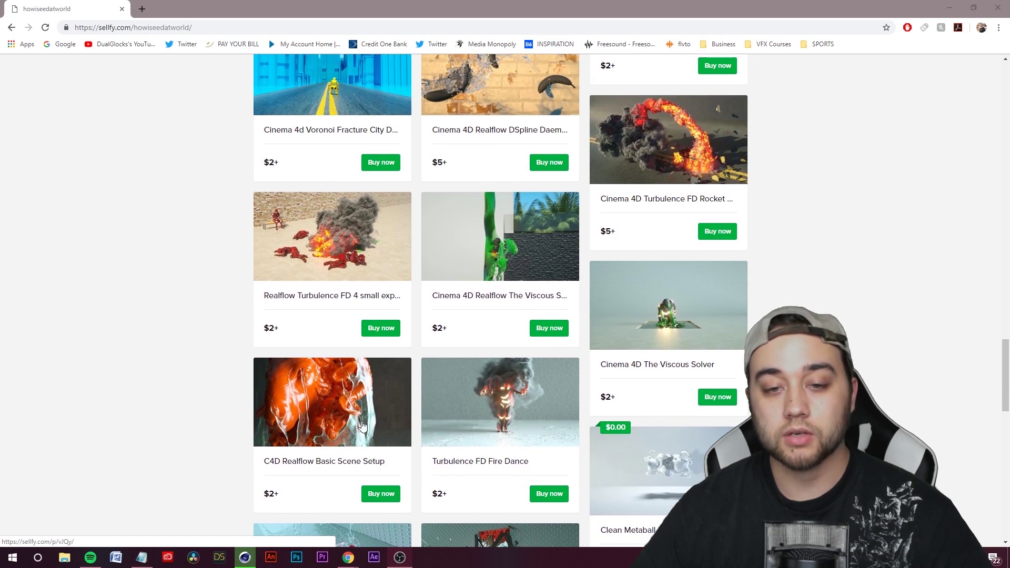
{"action": "scroll", "coordinate": [108, 352], "scroll_direction": "up", "scroll_amount": 10}
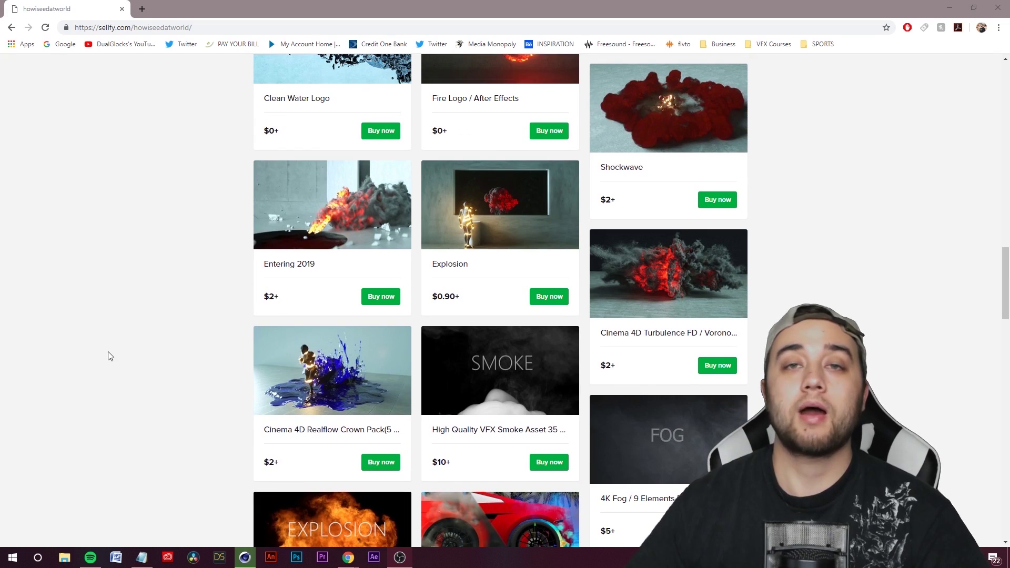
{"action": "scroll", "coordinate": [249, 352], "scroll_direction": "up", "scroll_amount": 4}
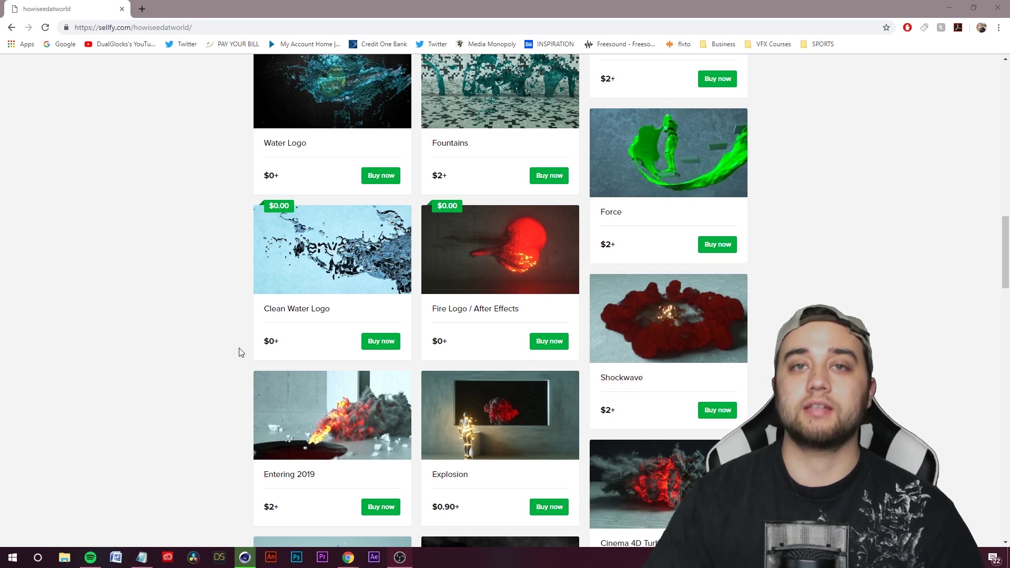
{"action": "scroll", "coordinate": [239, 348], "scroll_direction": "up", "scroll_amount": 2}
{"action": "scroll", "coordinate": [261, 354], "scroll_direction": "up", "scroll_amount": 3}
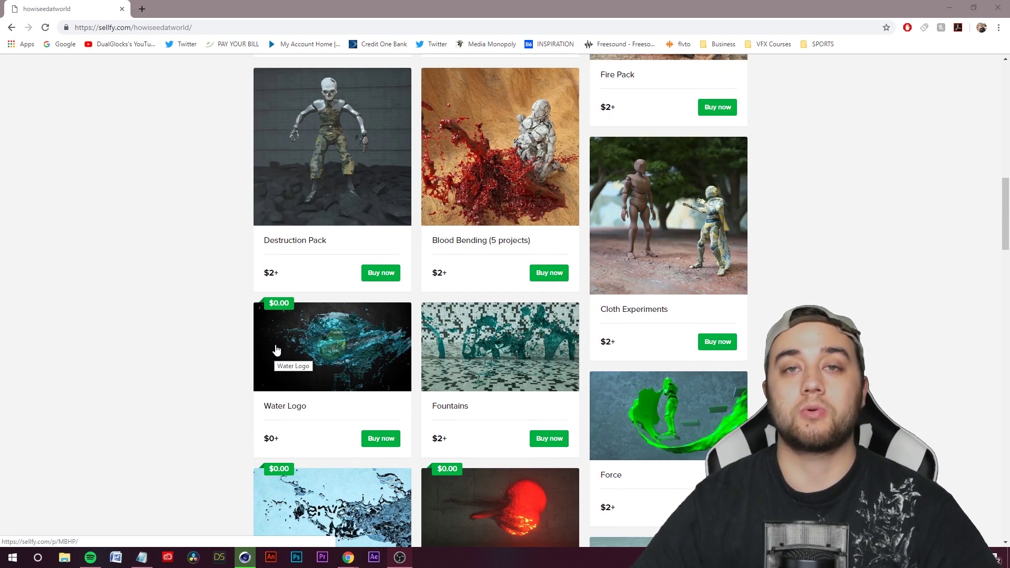
{"action": "scroll", "coordinate": [261, 342], "scroll_direction": "up", "scroll_amount": 3}
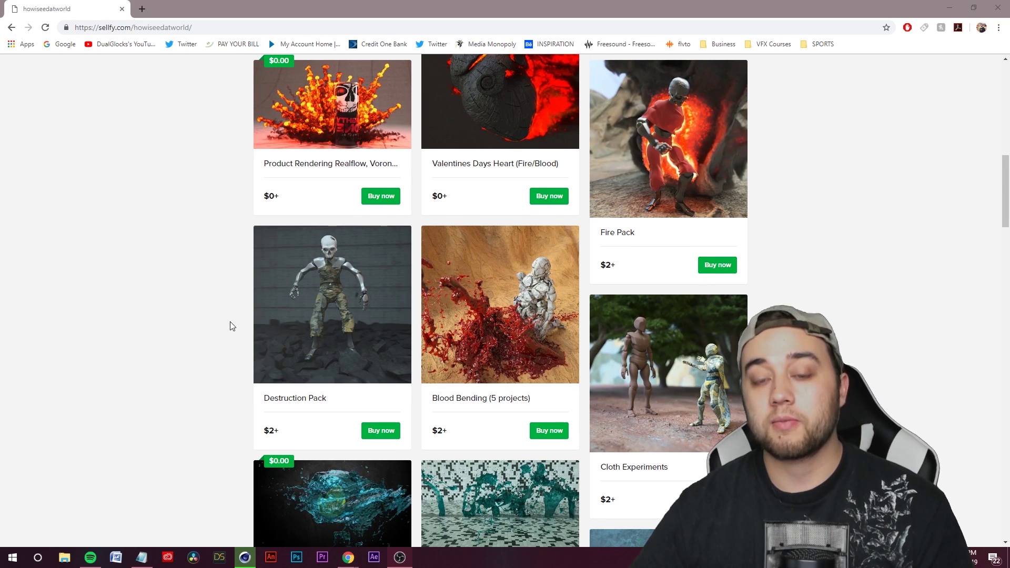
{"action": "scroll", "coordinate": [229, 316], "scroll_direction": "up", "scroll_amount": 6}
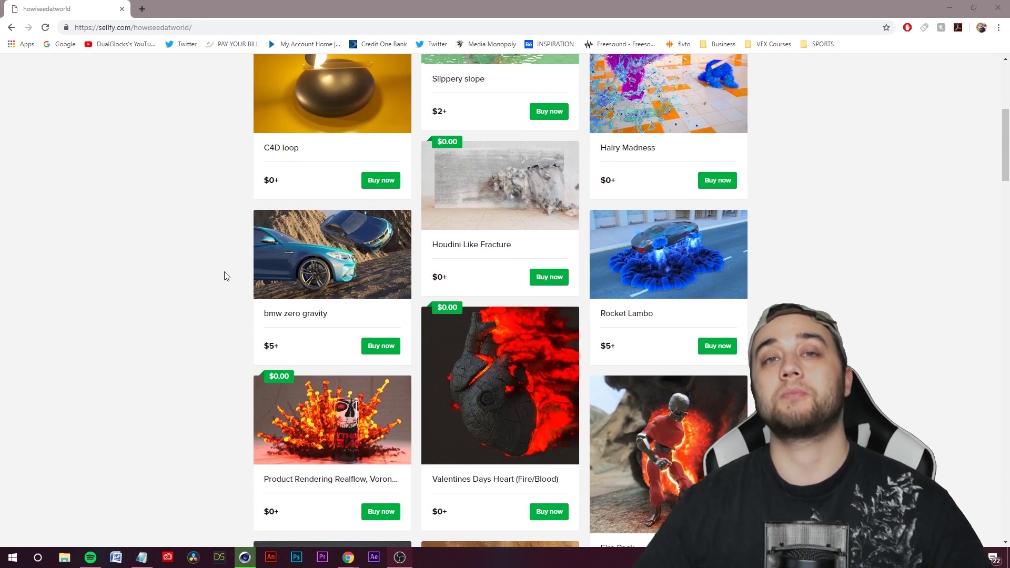
{"action": "scroll", "coordinate": [227, 276], "scroll_direction": "up", "scroll_amount": 4}
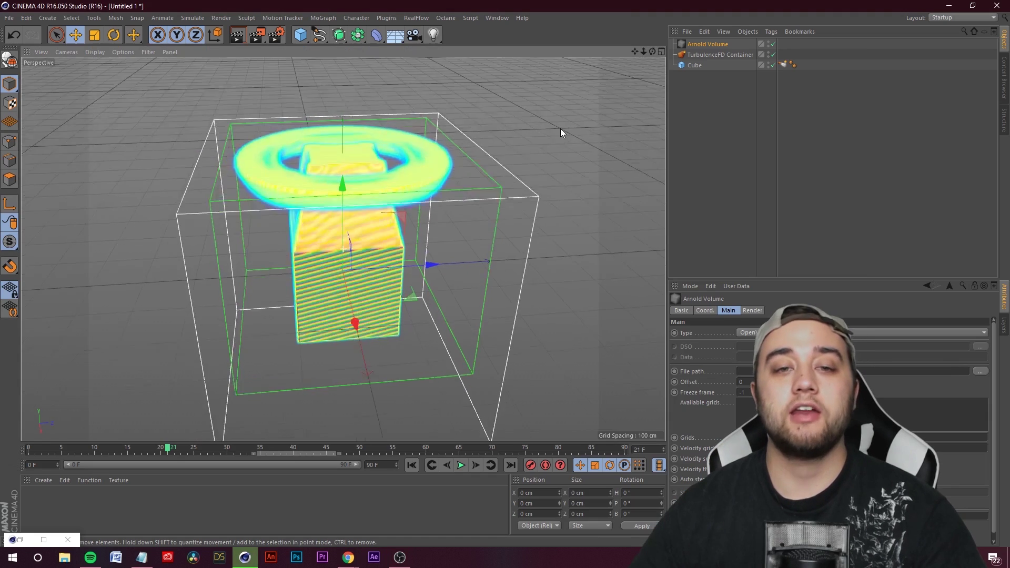
- View the Realflow Water Slide product and its video preview, and return to Cinema 4D
{"action": "scroll", "coordinate": [558, 135], "scroll_direction": "down", "scroll_amount": 3}
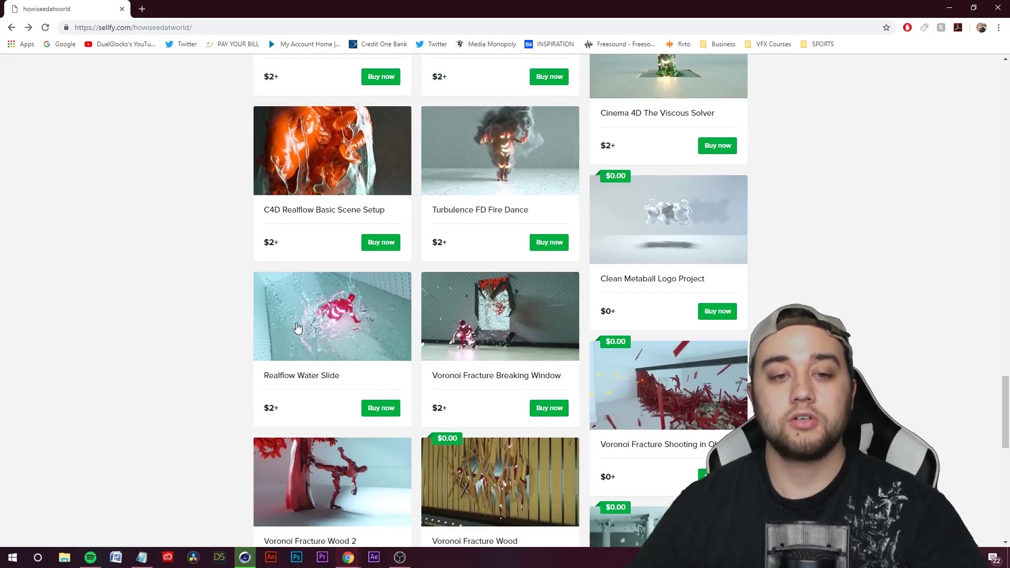
{"action": "left_click", "coordinate": [297, 329]}
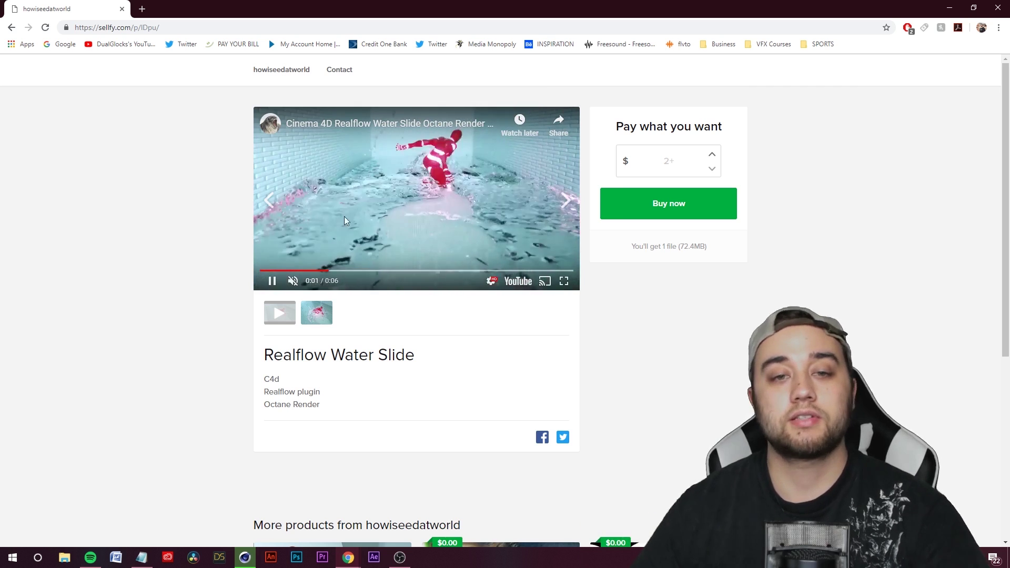
{"action": "left_click", "coordinate": [11, 27]}
{"action": "left_click", "coordinate": [949, 7]}
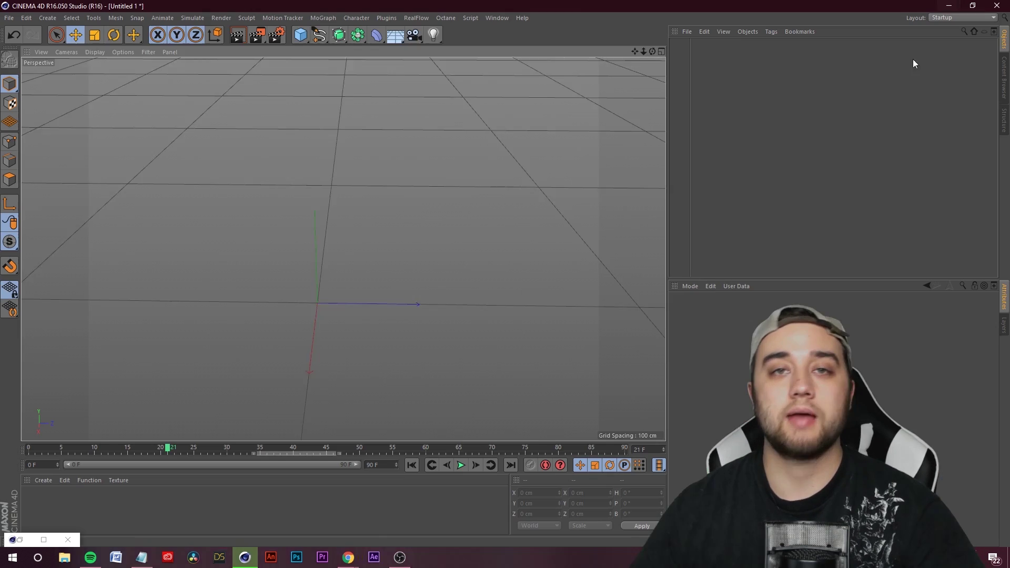
- Add a ground plane about 2236 cm wide and 1441 cm high to the empty scene
{"action": "left_click", "coordinate": [302, 42]}
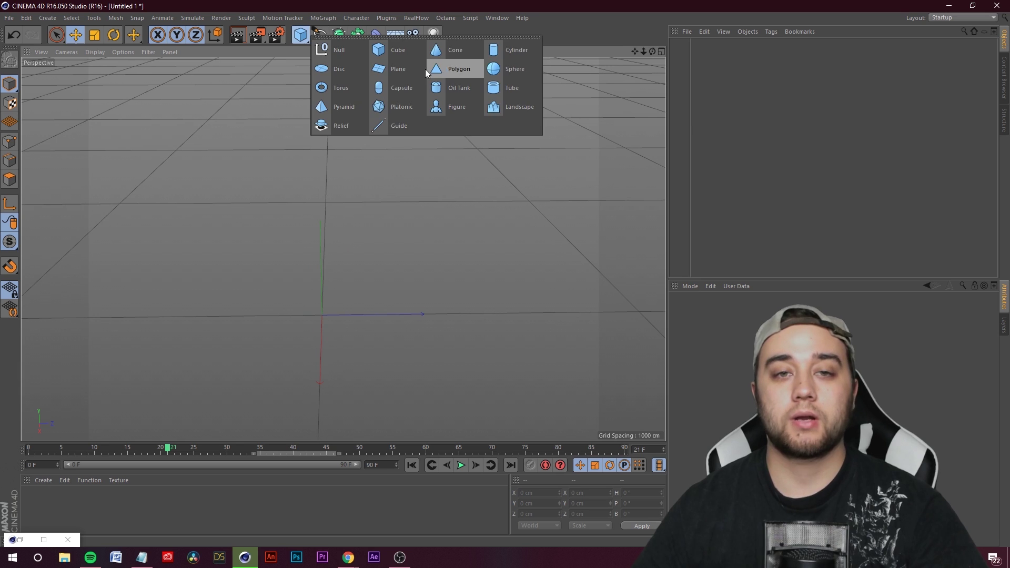
{"action": "left_click", "coordinate": [399, 69]}
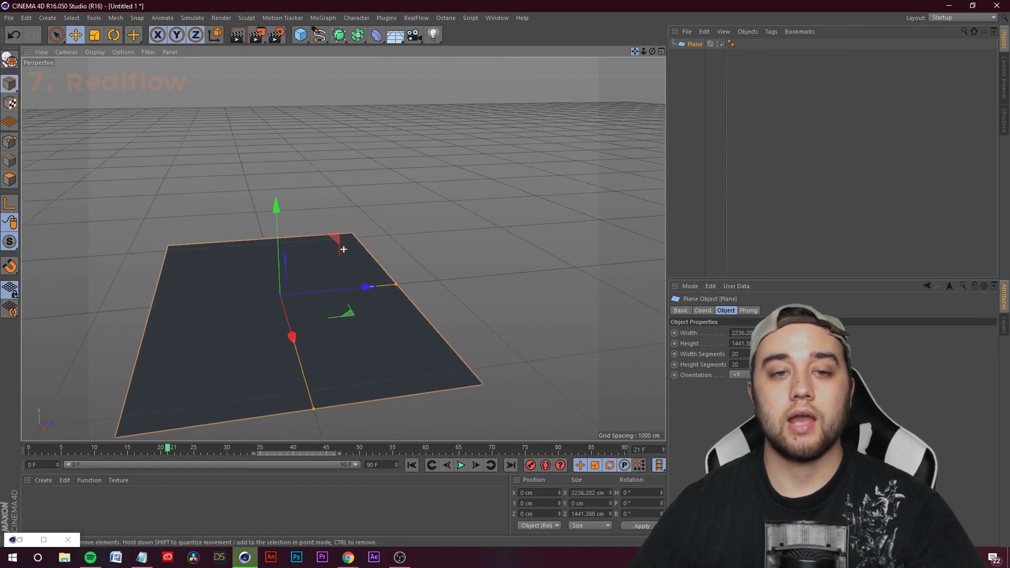
{"action": "left_click_drag", "start_coordinate": [297, 267], "coordinate": [349, 277], "text": "alt"}
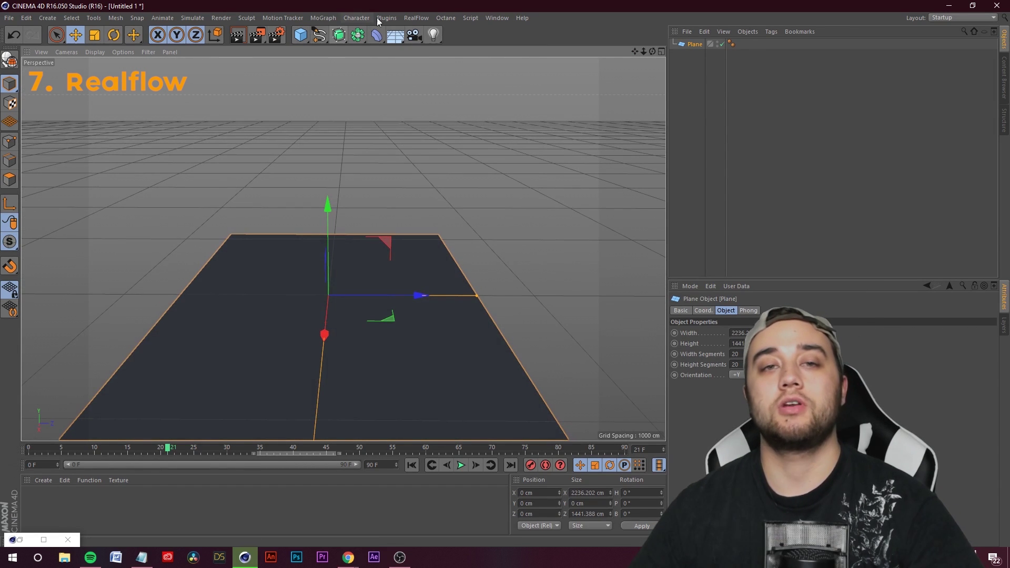
- Create a RealFlow scene with a Circle emitter and raise the emitter about 613 cm above the plane
{"action": "left_click", "coordinate": [416, 18]}
{"action": "left_click", "coordinate": [431, 33]}
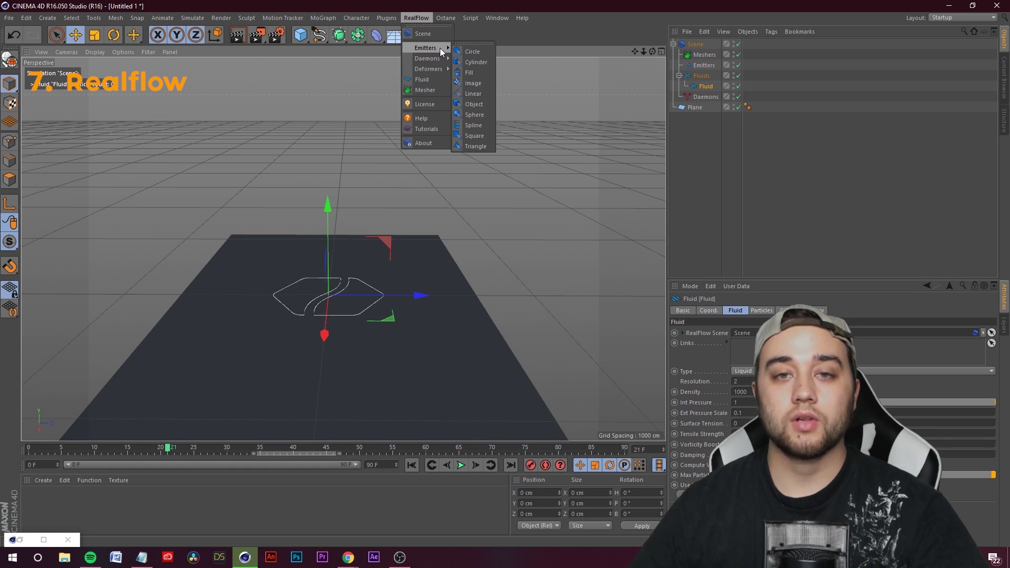
{"action": "left_click", "coordinate": [483, 51]}
{"action": "left_click_drag", "start_coordinate": [329, 185], "coordinate": [339, 84]}
{"action": "left_click_drag", "start_coordinate": [333, 231], "coordinate": [361, 300], "text": "alt"}
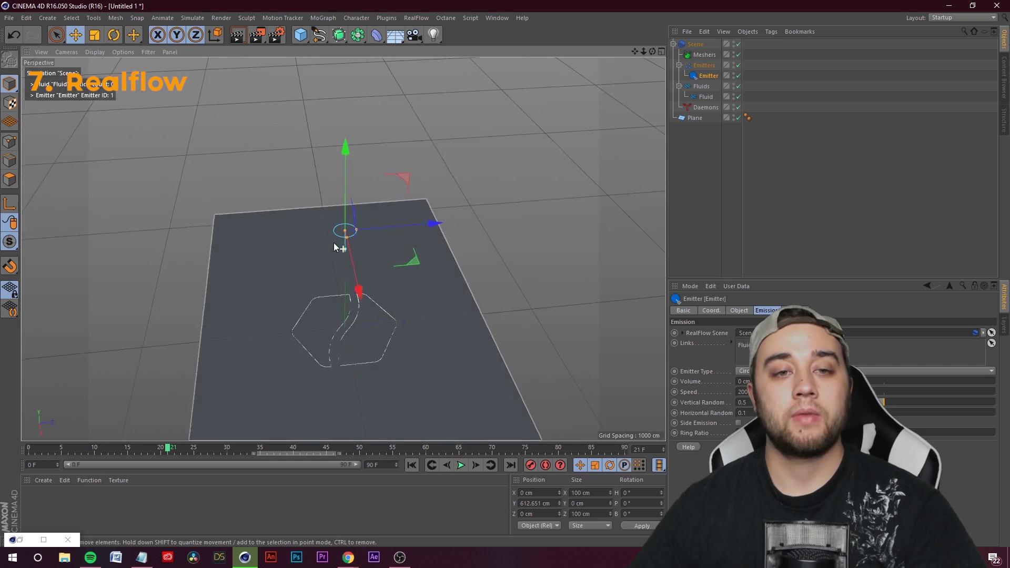
{"action": "scroll", "coordinate": [348, 241], "scroll_direction": "up", "scroll_amount": 3}
{"action": "scroll", "coordinate": [368, 234], "scroll_direction": "up", "scroll_amount": 2}
{"action": "left_click_drag", "start_coordinate": [408, 273], "coordinate": [404, 247], "text": "alt"}
{"action": "scroll", "coordinate": [404, 247], "scroll_direction": "down", "scroll_amount": 3}
{"action": "left_click", "coordinate": [416, 17]}
{"action": "mouse_move", "coordinate": [430, 51]}
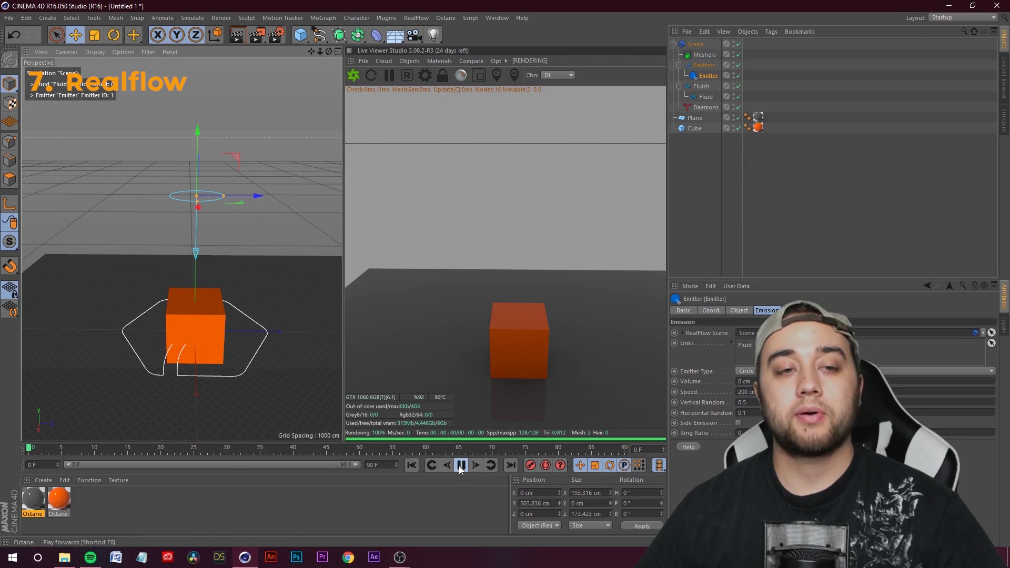
- Play the RealFlow simulation up to frame 32 and return the timeline to frame 0
{"action": "left_click", "coordinate": [461, 465]}
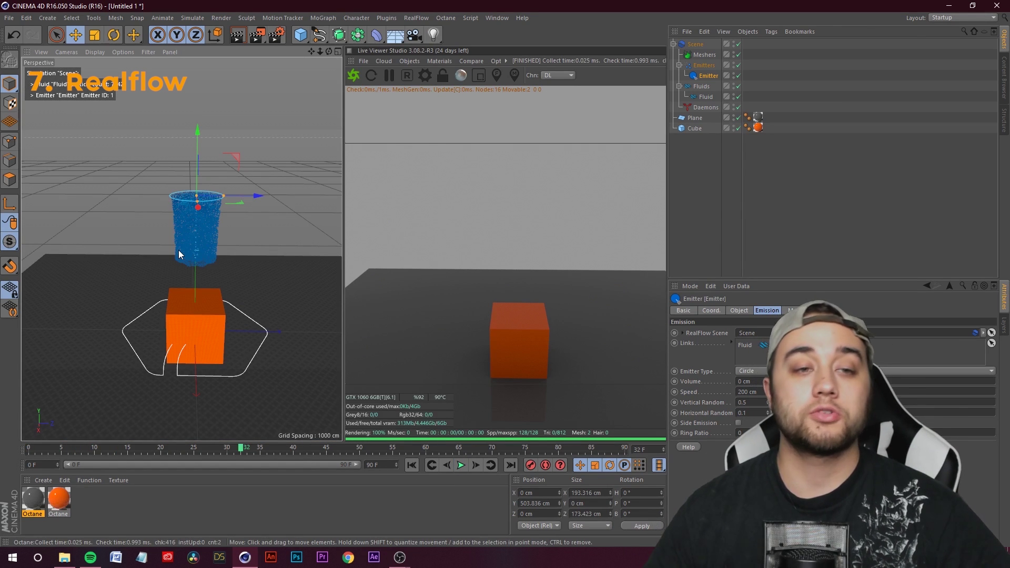
{"action": "left_click_drag", "start_coordinate": [240, 449], "coordinate": [27, 446]}
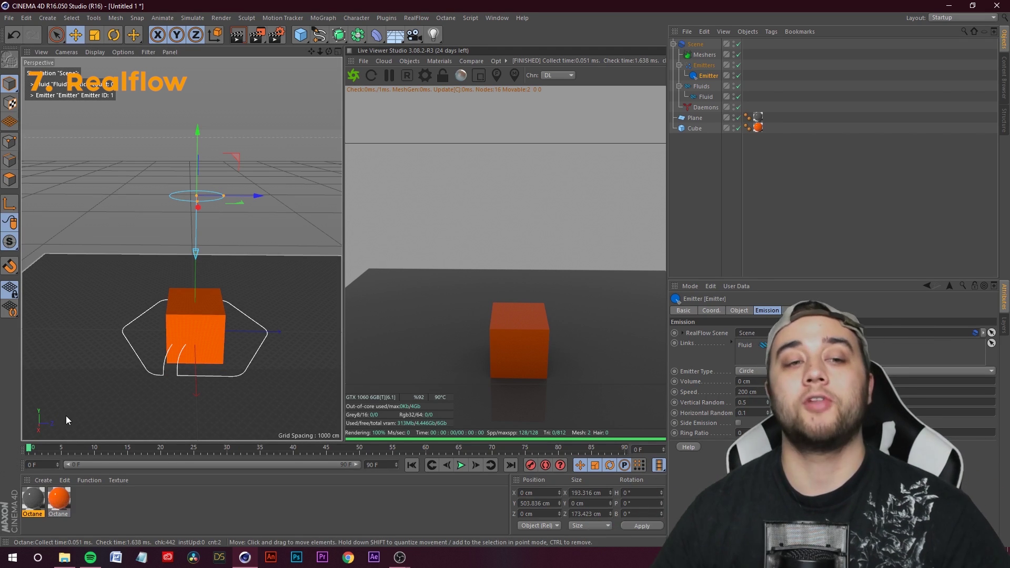
- Play the RealFlow simulation to frame 18 and set the Fluid's resolution to 3.7, keeping the Liquid - PBD type
{"action": "left_click", "coordinate": [706, 97]}
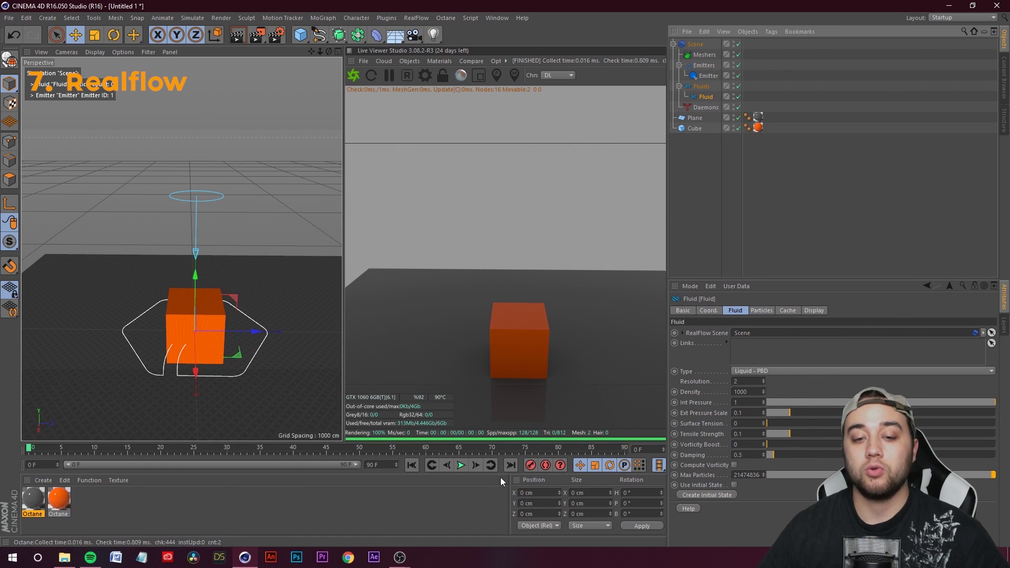
{"action": "left_click", "coordinate": [462, 468]}
{"action": "left_click", "coordinate": [462, 468]}
{"action": "left_click_drag", "start_coordinate": [763, 379], "coordinate": [762, 378]}
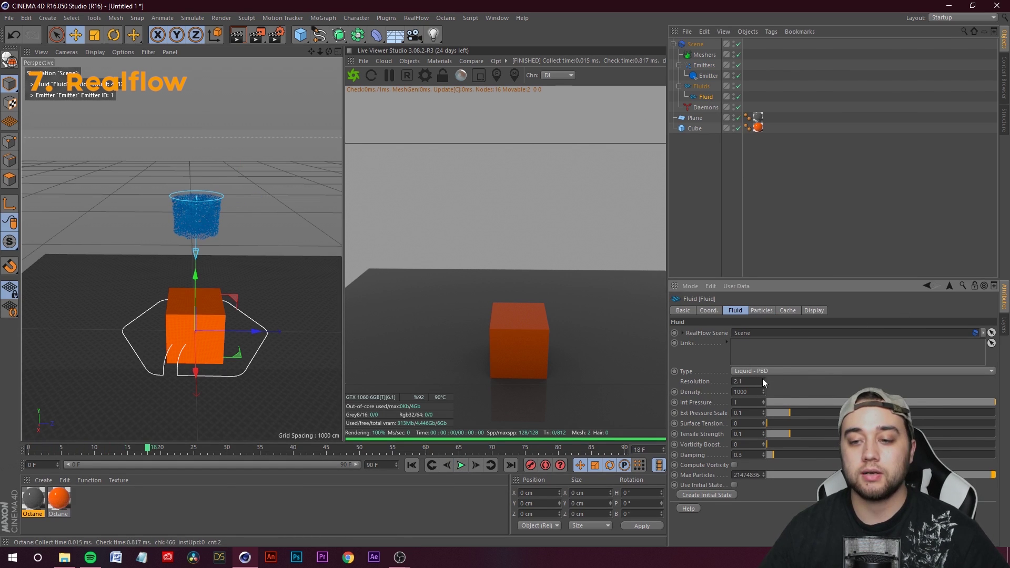
{"action": "left_click", "coordinate": [813, 371]}
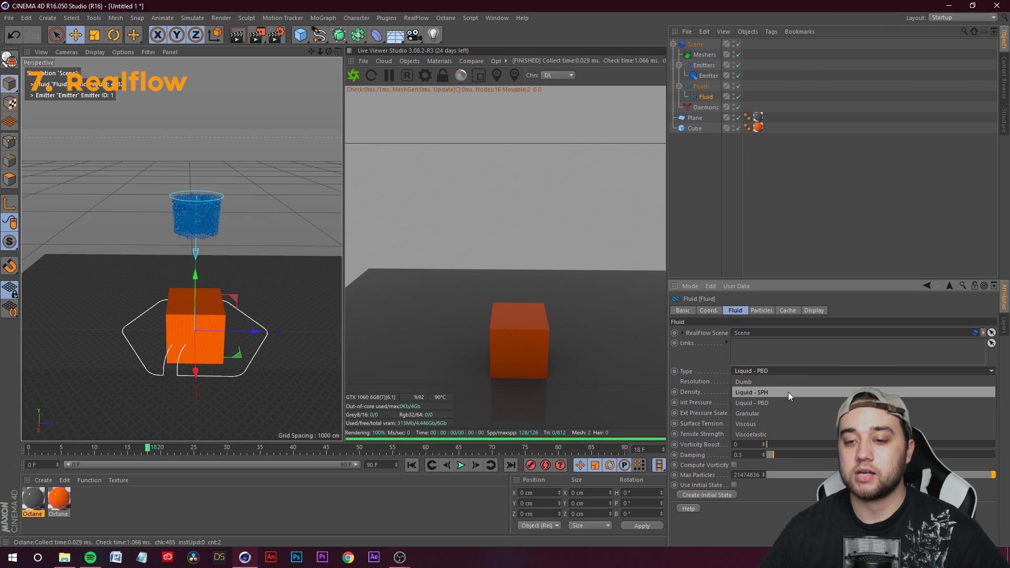
{"action": "left_click", "coordinate": [713, 154]}
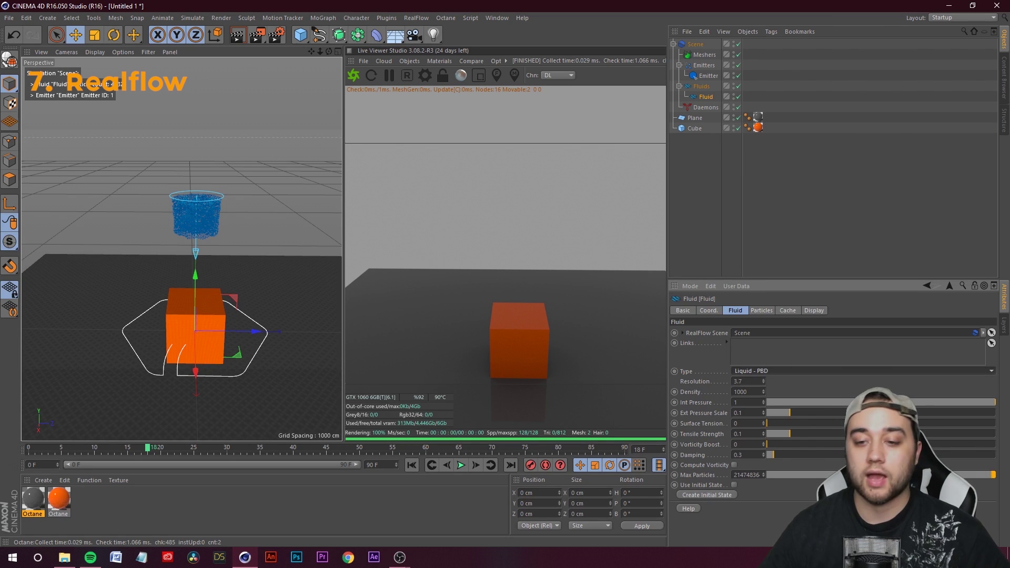
- Add RealFlow Collider tags to the cube and the plane, and play the simulation up to frame 83
{"action": "right_click", "coordinate": [694, 118]}
{"action": "left_click", "coordinate": [674, 163]}
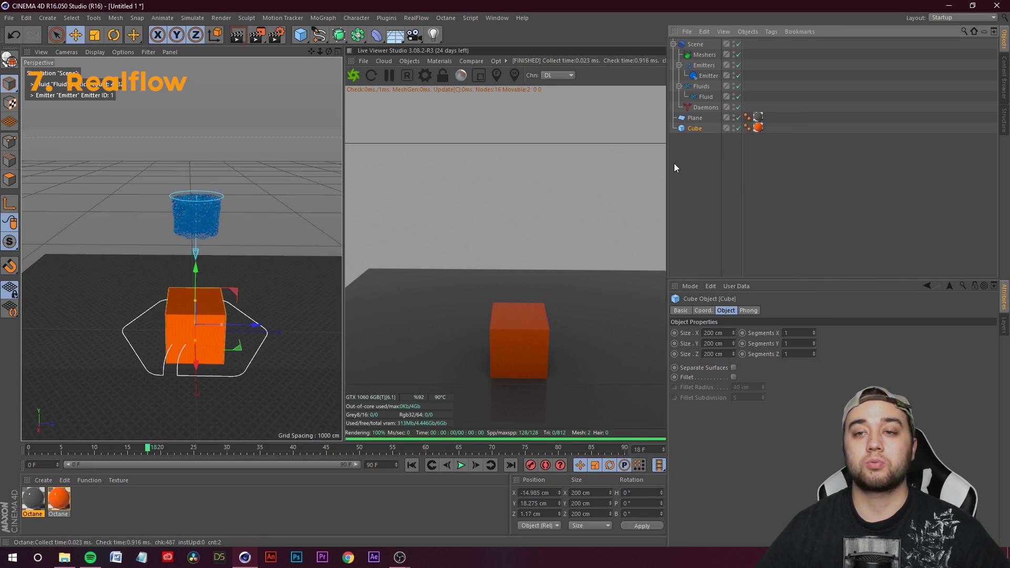
{"action": "right_click", "coordinate": [688, 128]}
{"action": "mouse_move", "coordinate": [753, 225]}
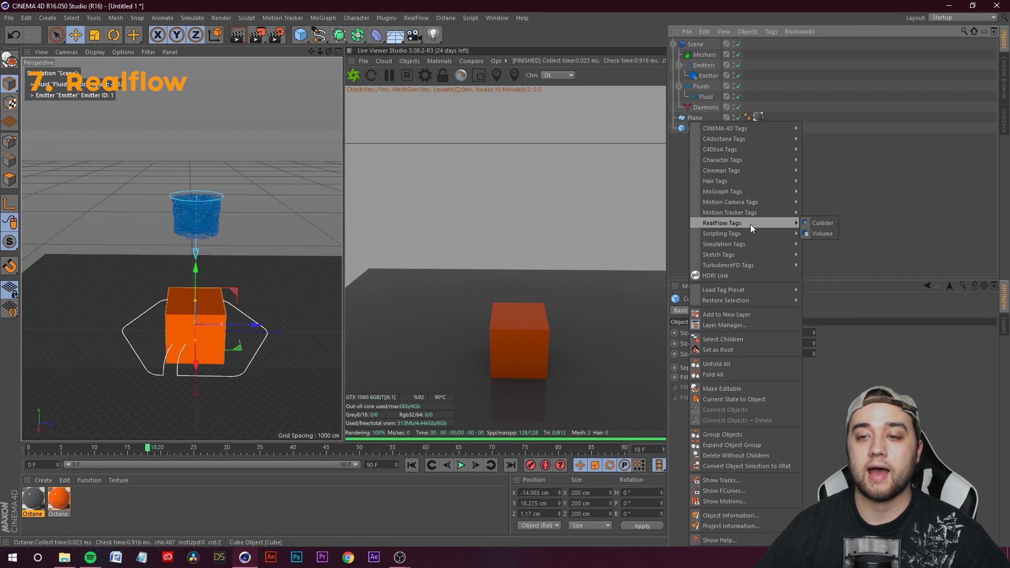
{"action": "left_click", "coordinate": [829, 222]}
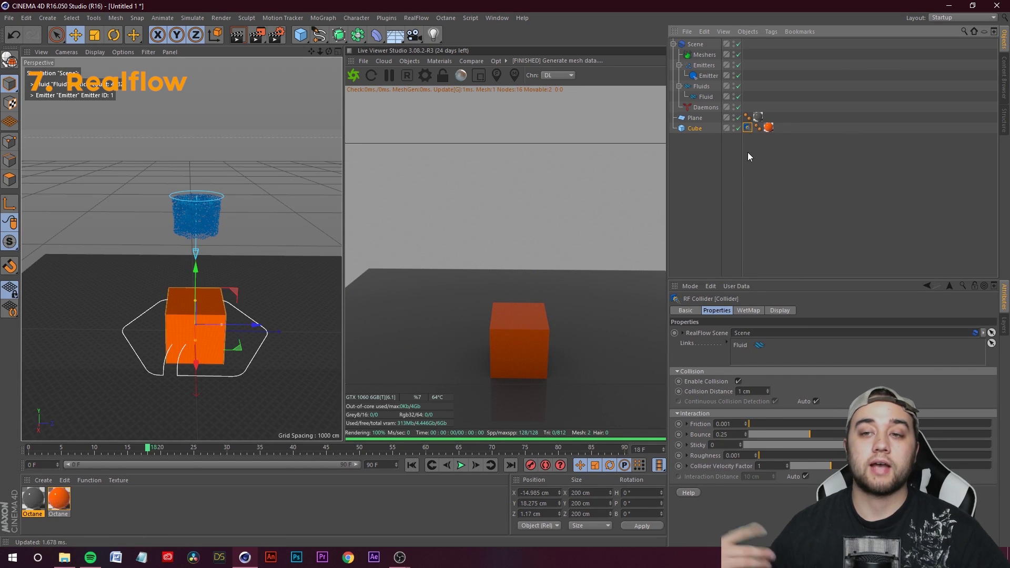
{"action": "right_click", "coordinate": [695, 119]}
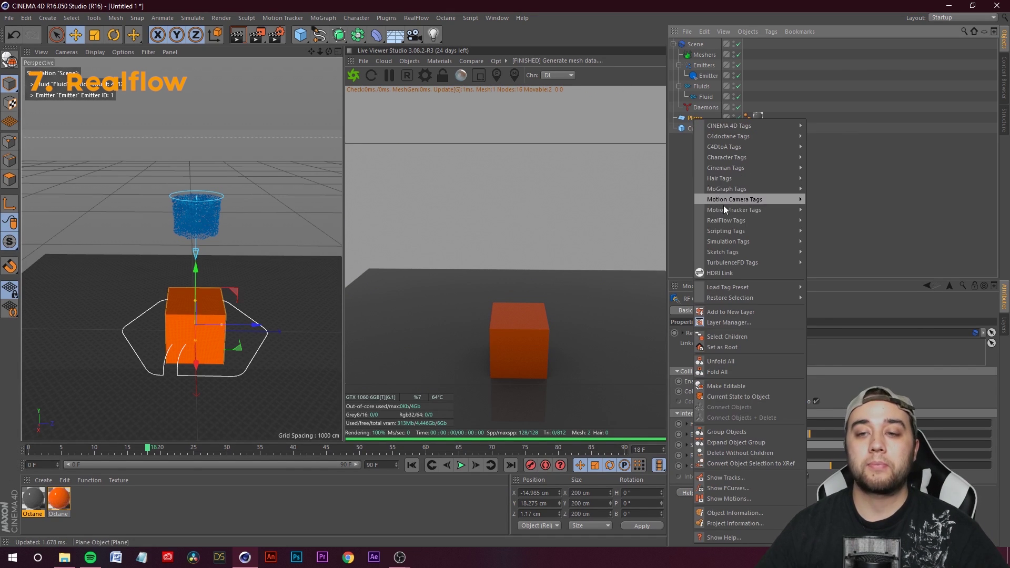
{"action": "mouse_move", "coordinate": [752, 222]}
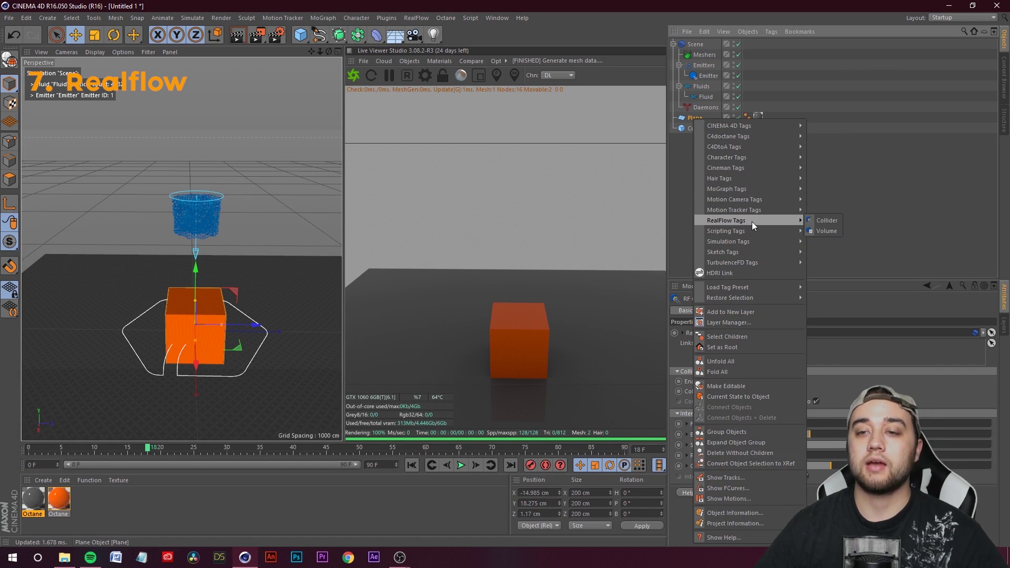
{"action": "left_click", "coordinate": [827, 221]}
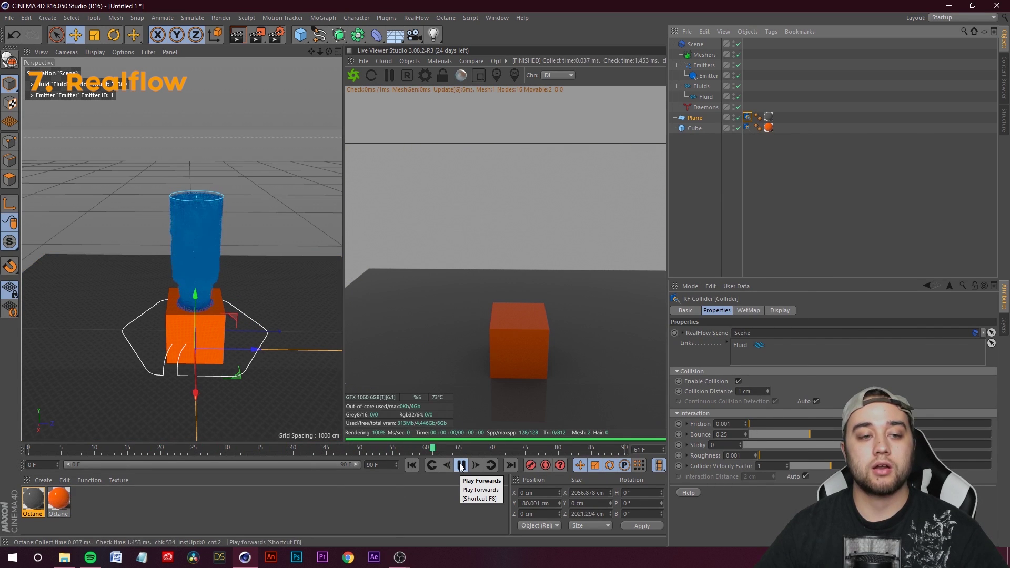
{"action": "left_click_drag", "start_coordinate": [285, 365], "coordinate": [275, 274], "text": "alt"}
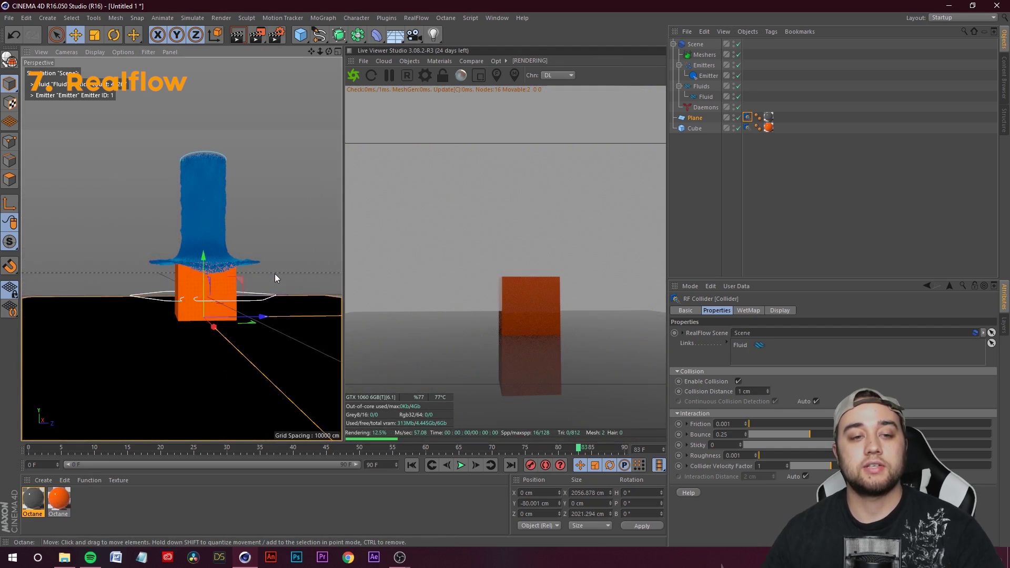
{"action": "left_click_drag", "start_coordinate": [577, 448], "coordinate": [529, 447]}
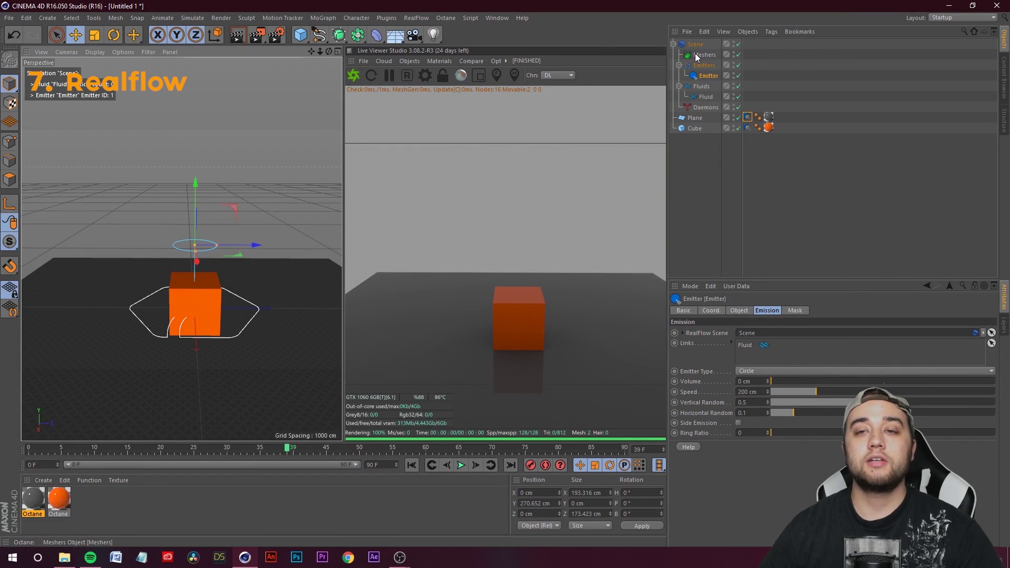
- Add a RealFlow Mesher linked to the Fluid and build its mesh
{"action": "left_click", "coordinate": [697, 55]}
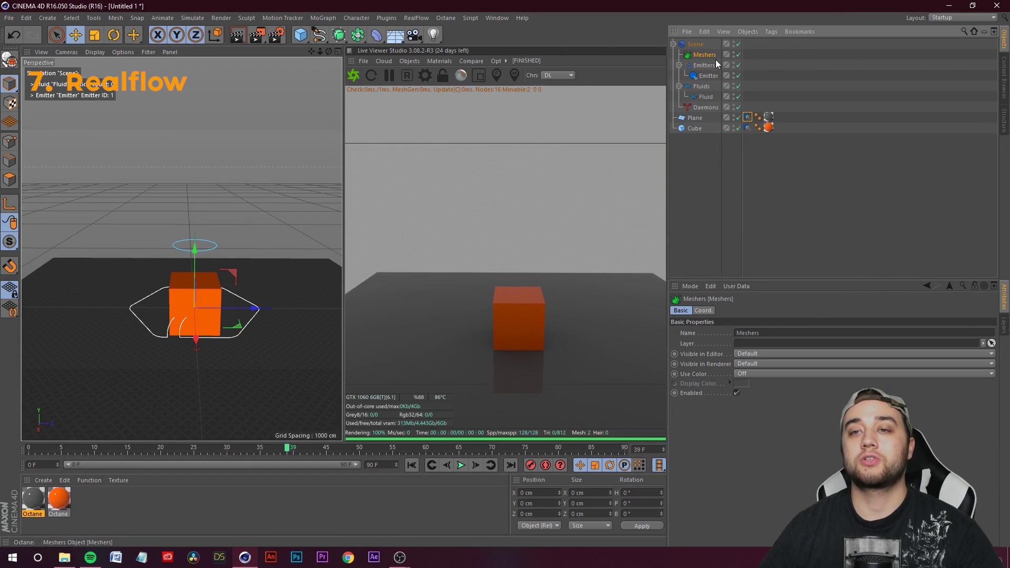
{"action": "left_click", "coordinate": [421, 19]}
{"action": "left_click", "coordinate": [425, 90]}
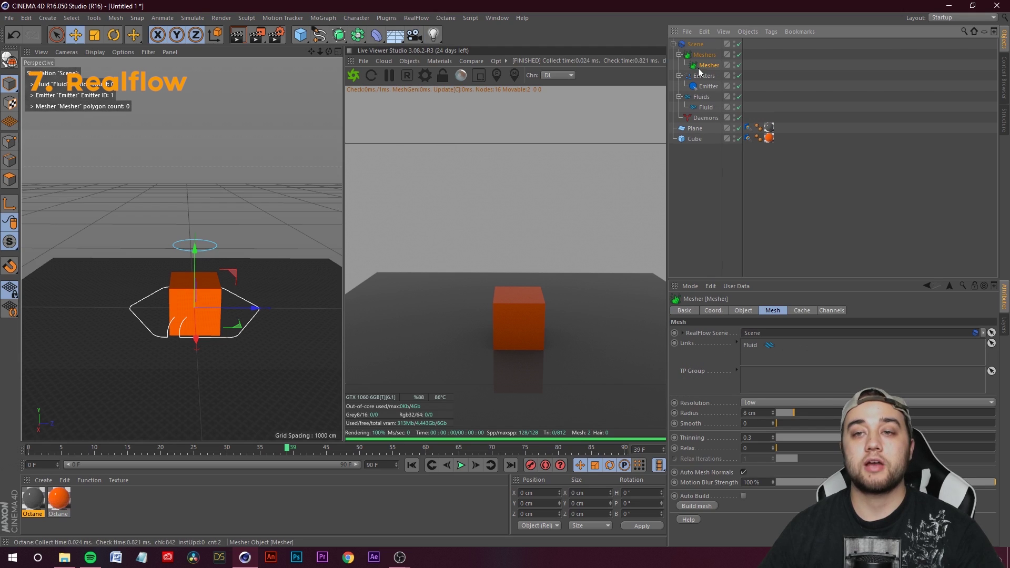
{"action": "left_click", "coordinate": [708, 507]}
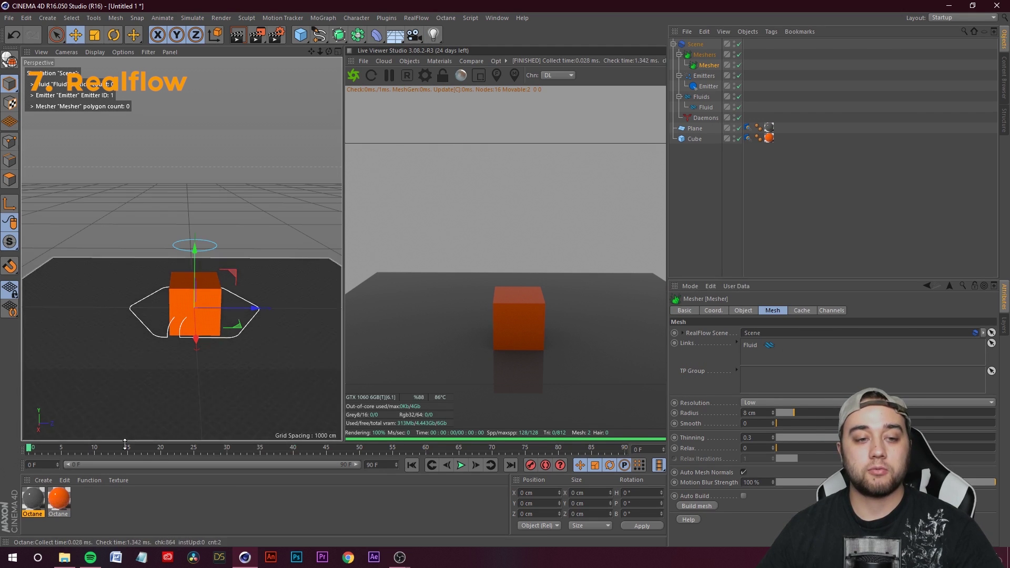
- Play the meshed simulation from frame 0 to frame 30 and inspect the fluid mesh over the cube up close
{"action": "left_click", "coordinate": [462, 465]}
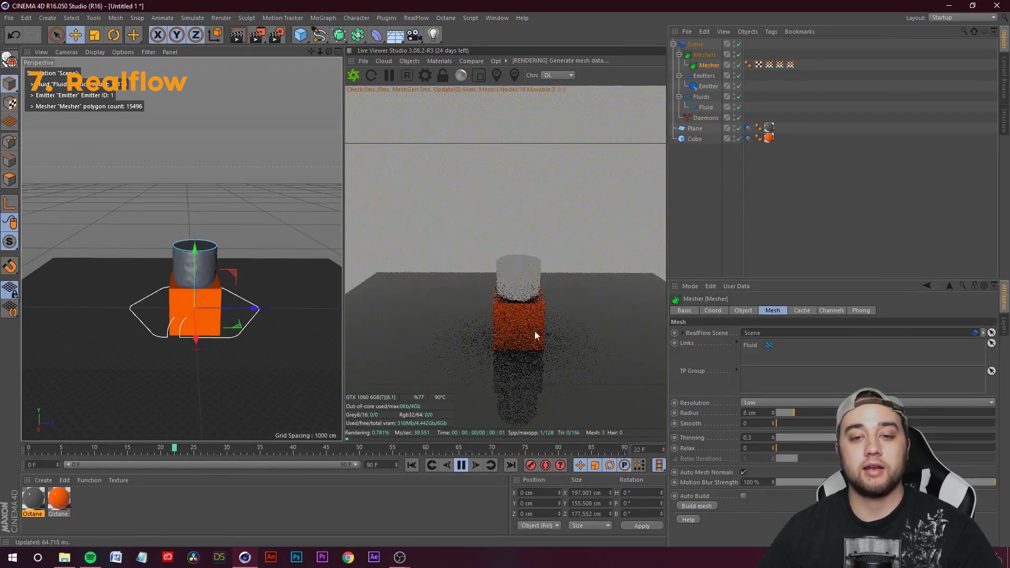
{"action": "left_click", "coordinate": [461, 466]}
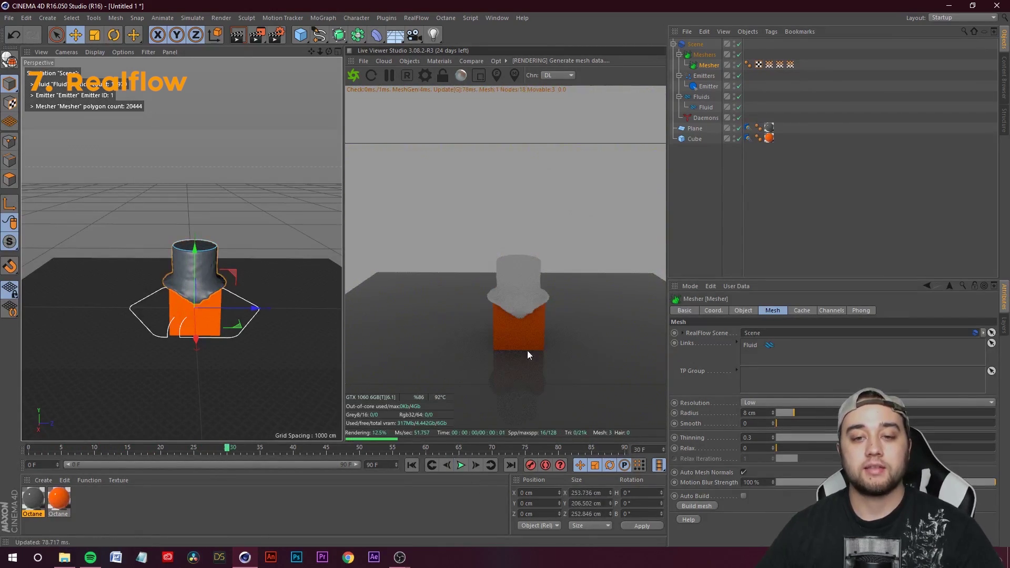
{"action": "scroll", "coordinate": [186, 288], "scroll_direction": "up", "scroll_amount": 8}
{"action": "left_click_drag", "start_coordinate": [154, 320], "coordinate": [203, 372], "text": "alt"}
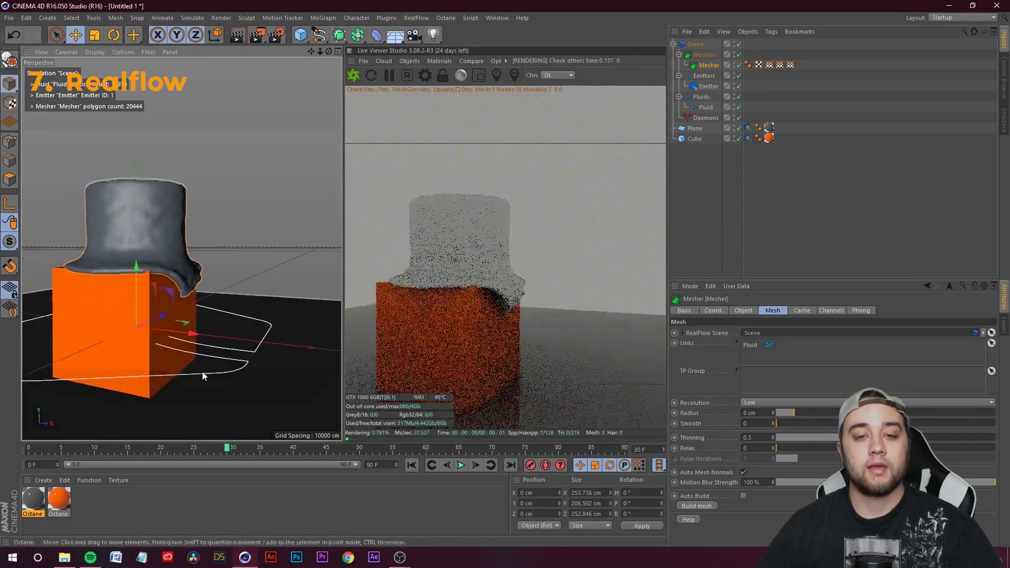
{"action": "left_click", "coordinate": [202, 369]}
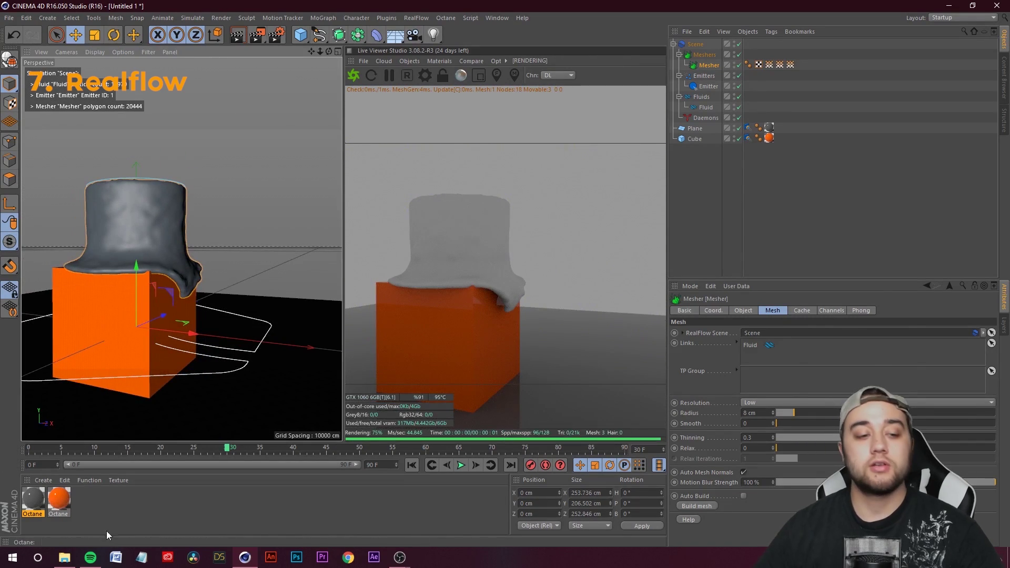
- Duplicate the orange Octane material and set the copy's diffuse color to bright green (R 0, G 1)
{"action": "left_click", "coordinate": [67, 509]}
{"action": "left_click_drag", "start_coordinate": [67, 508], "coordinate": [35, 504], "text": "ctrl"}
{"action": "double_click", "coordinate": [35, 504]}
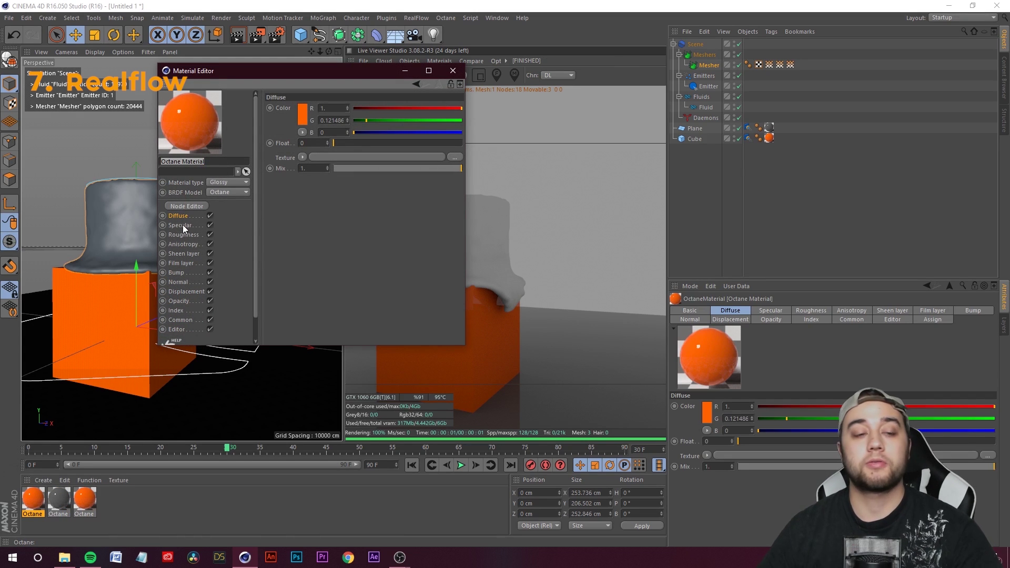
{"action": "left_click", "coordinate": [302, 118]}
{"action": "left_click", "coordinate": [309, 75]}
{"action": "left_click", "coordinate": [284, 164]}
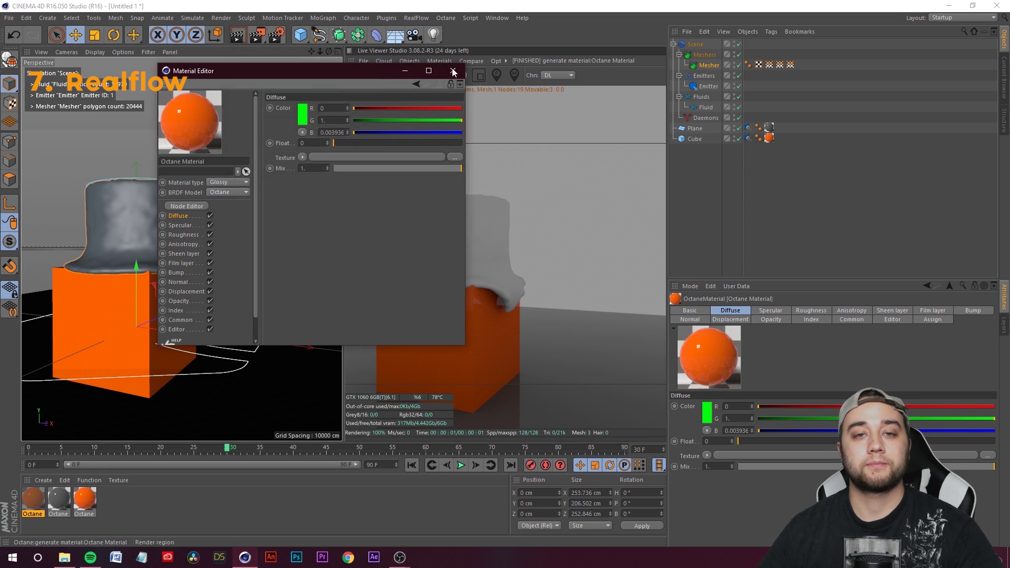
{"action": "left_click", "coordinate": [453, 70]}
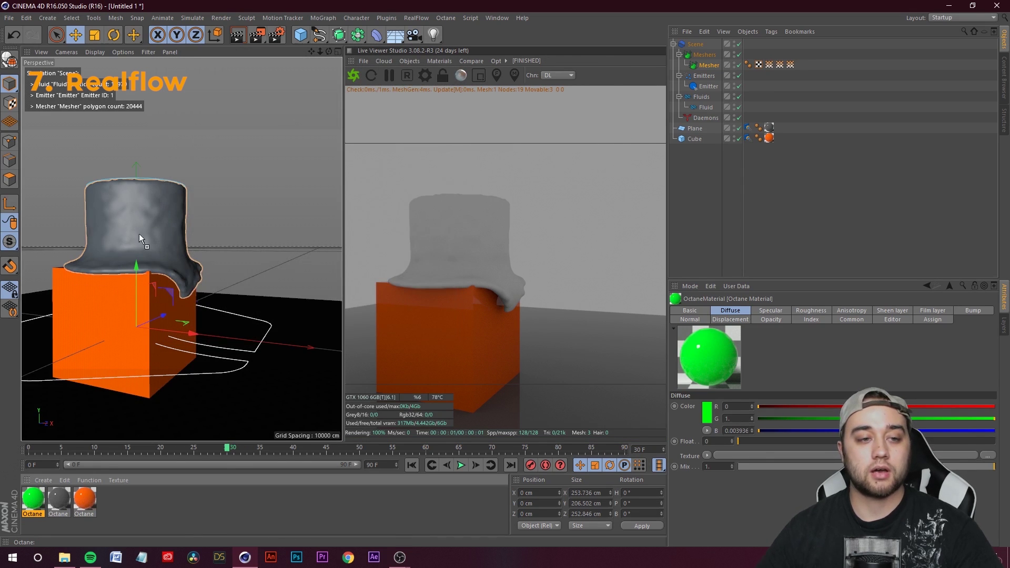
- Apply the green Octane material to the fluid mesh and play the simulation up to frame 43
{"action": "left_click_drag", "start_coordinate": [33, 498], "coordinate": [136, 221]}
{"action": "scroll", "coordinate": [157, 319], "scroll_direction": "up", "scroll_amount": 5}
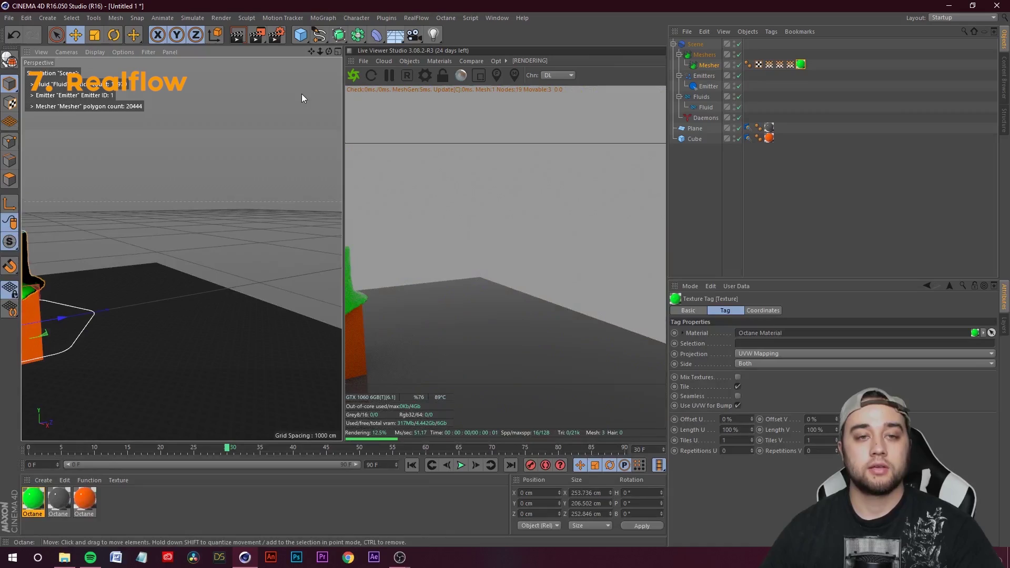
{"action": "left_click_drag", "start_coordinate": [314, 49], "coordinate": [308, 56]}
{"action": "left_click", "coordinate": [462, 465]}
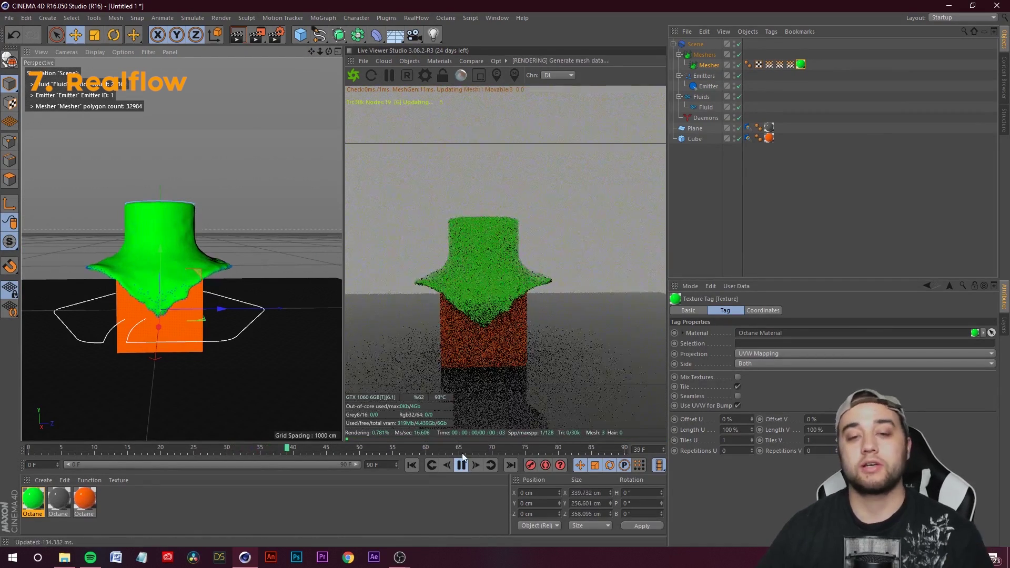
{"action": "left_click", "coordinate": [462, 465]}
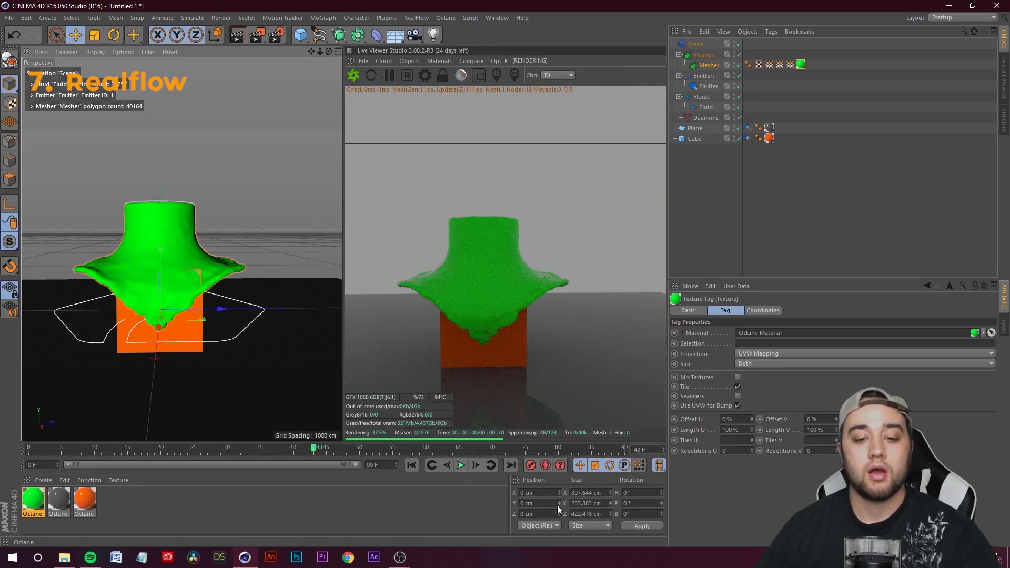
- Open the project REALFLOW SKULL RENDER DRIPPING ANIMATION.c4d and scrub its animation to frame 69
{"action": "left_click", "coordinate": [9, 17]}
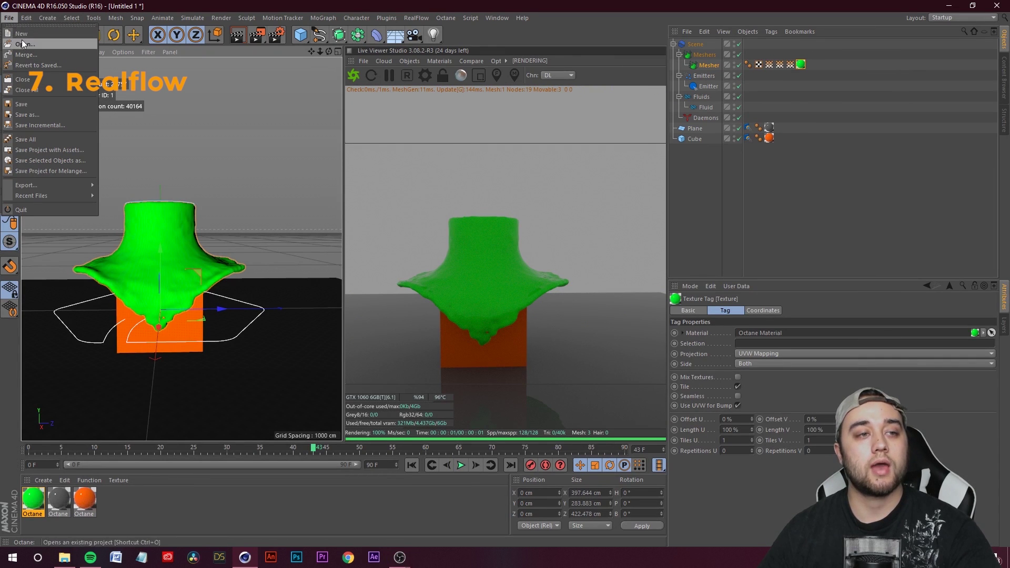
{"action": "left_click", "coordinate": [22, 44]}
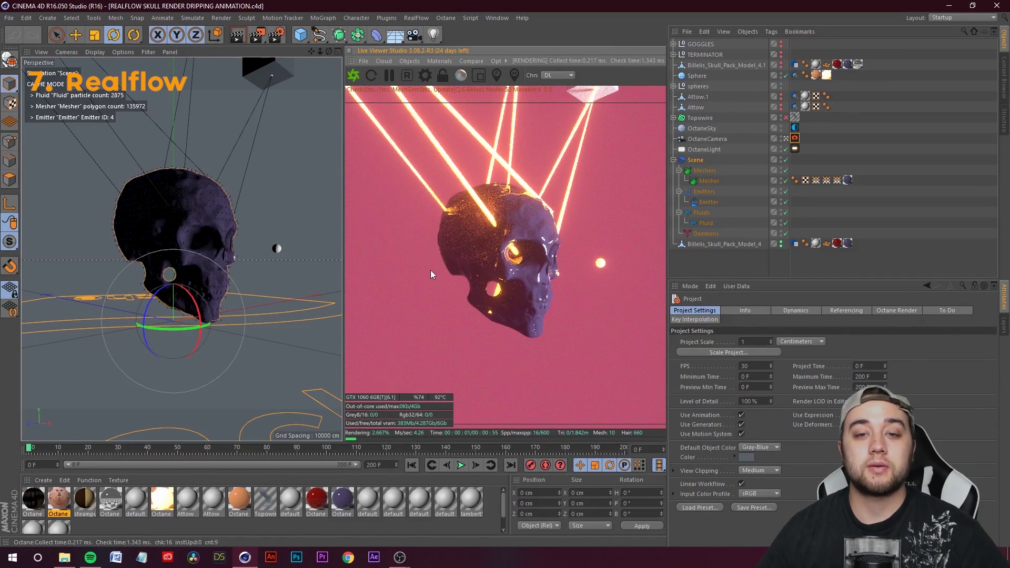
{"action": "left_click_drag", "start_coordinate": [33, 450], "coordinate": [177, 449]}
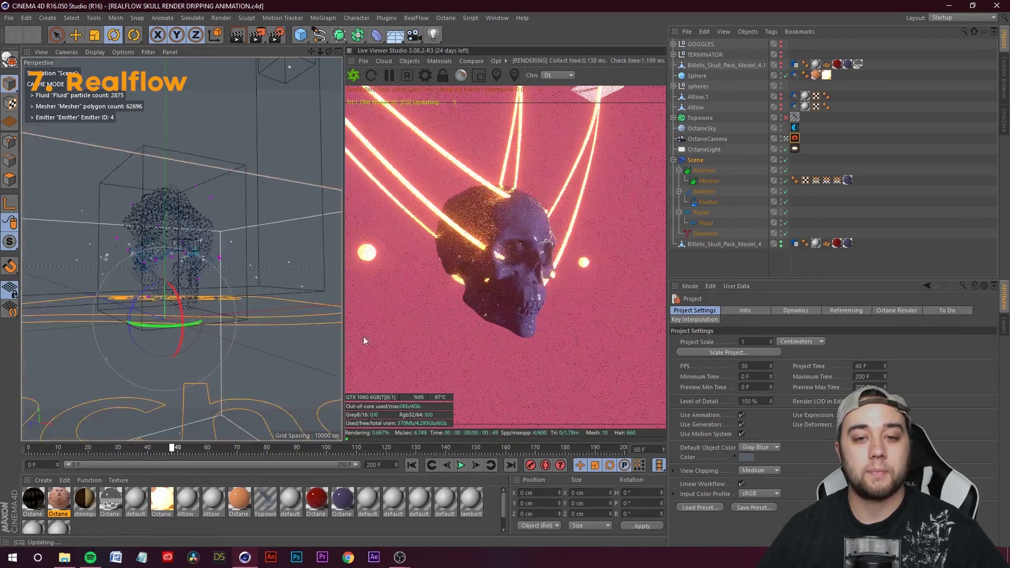
{"action": "left_click_drag", "start_coordinate": [177, 450], "coordinate": [24, 447]}
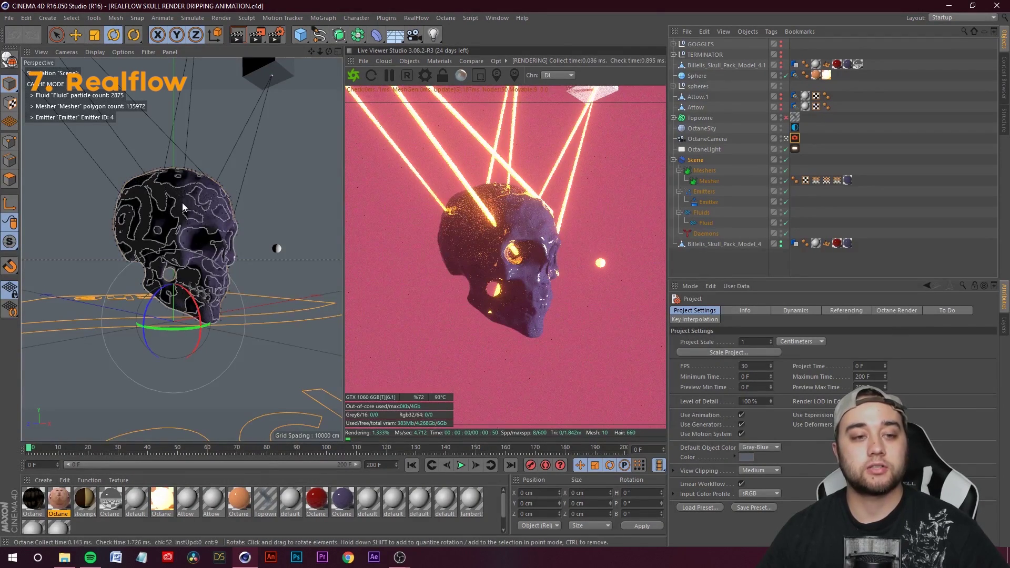
{"action": "left_click_drag", "start_coordinate": [48, 456], "coordinate": [235, 452]}
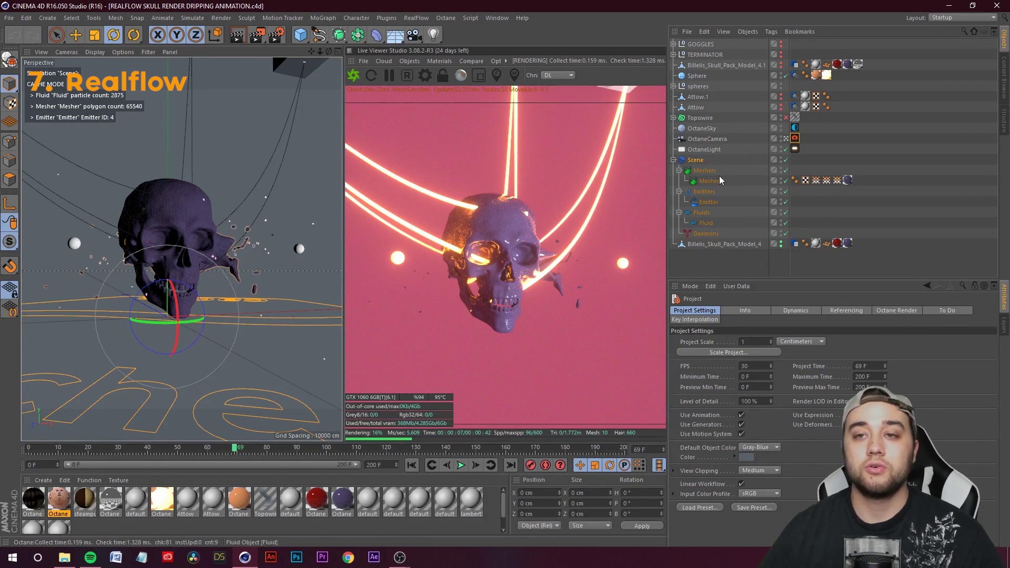
- Make the TERMINATOR and GOGGLES objects visible in the viewport and render, and play the animation
{"action": "left_click_drag", "start_coordinate": [781, 56], "coordinate": [782, 46]}
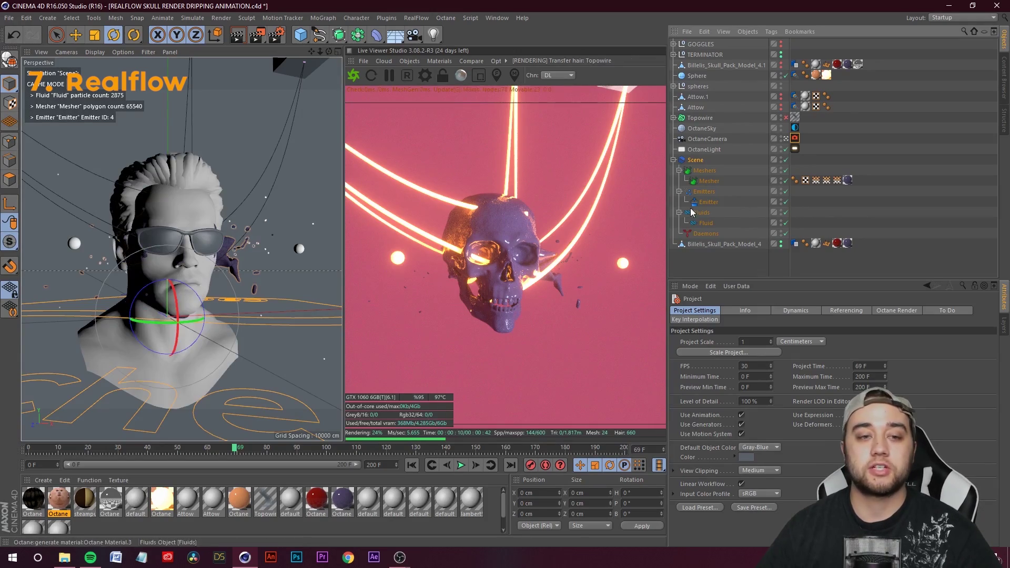
{"action": "left_click", "coordinate": [781, 45]}
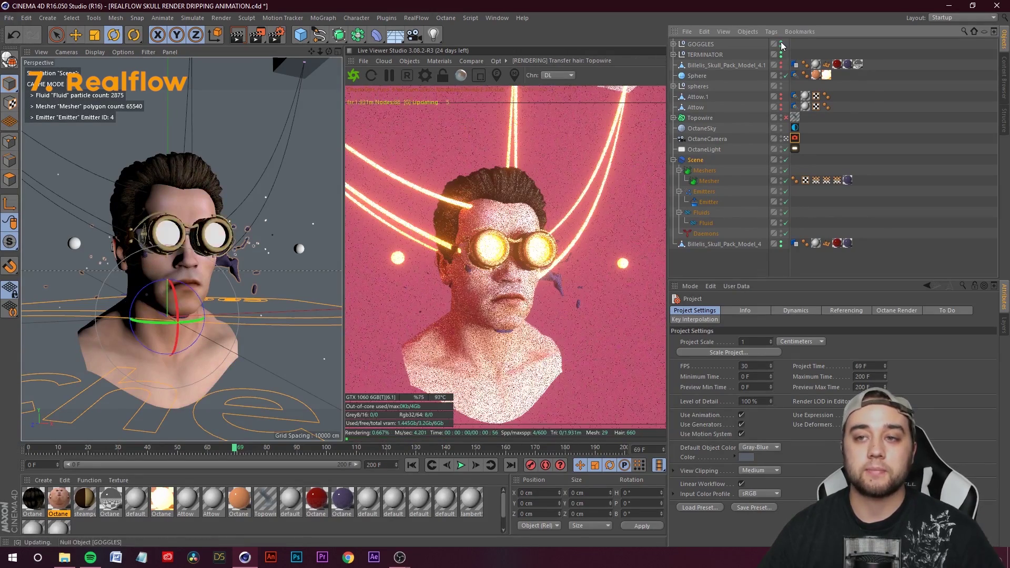
{"action": "left_click", "coordinate": [459, 467]}
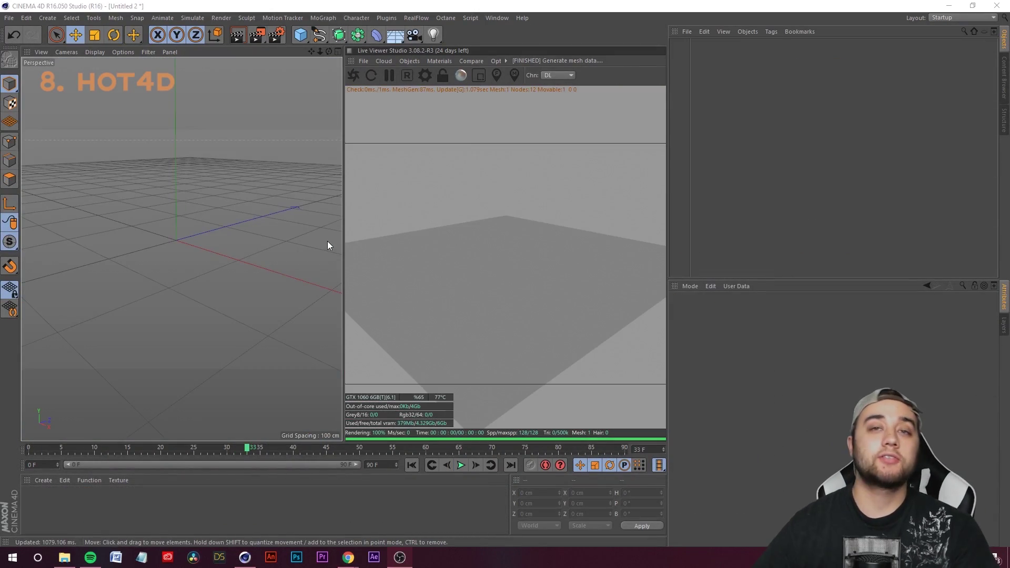
{"action": "left_click_drag", "start_coordinate": [237, 215], "coordinate": [241, 166], "text": "alt"}
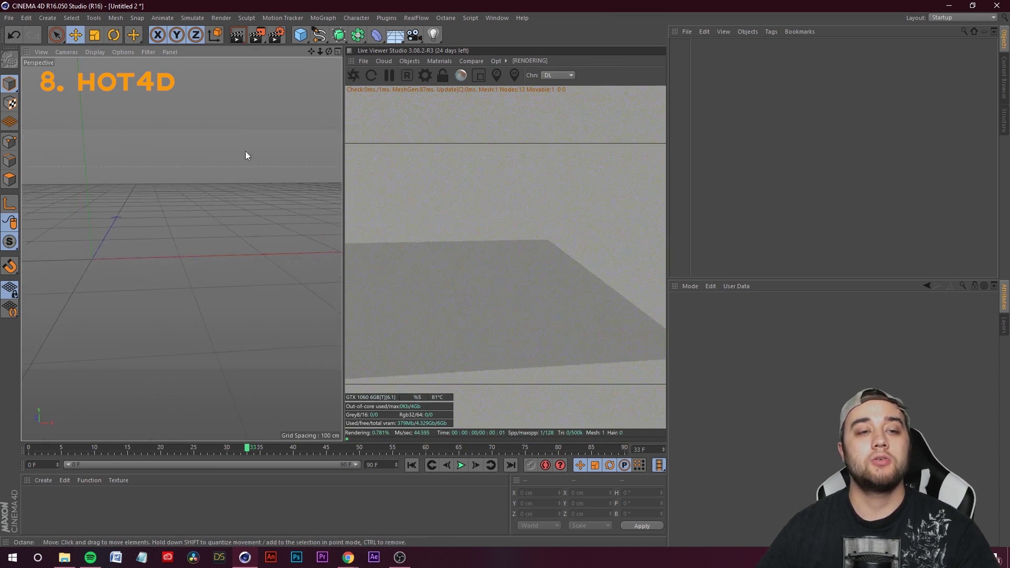
{"action": "left_click_drag", "start_coordinate": [307, 67], "coordinate": [311, 49], "text": "alt"}
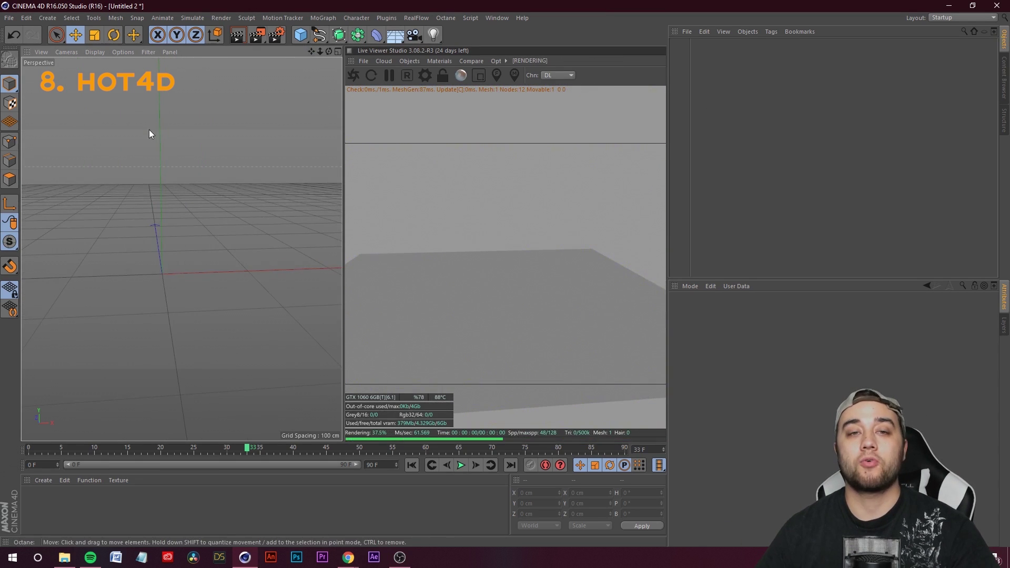
- Add a plane primitive to the scene and attach a HOT4D ocean deformer as its child
{"action": "left_click_drag", "start_coordinate": [325, 129], "coordinate": [153, 144], "text": "alt"}
{"action": "left_click", "coordinate": [301, 35]}
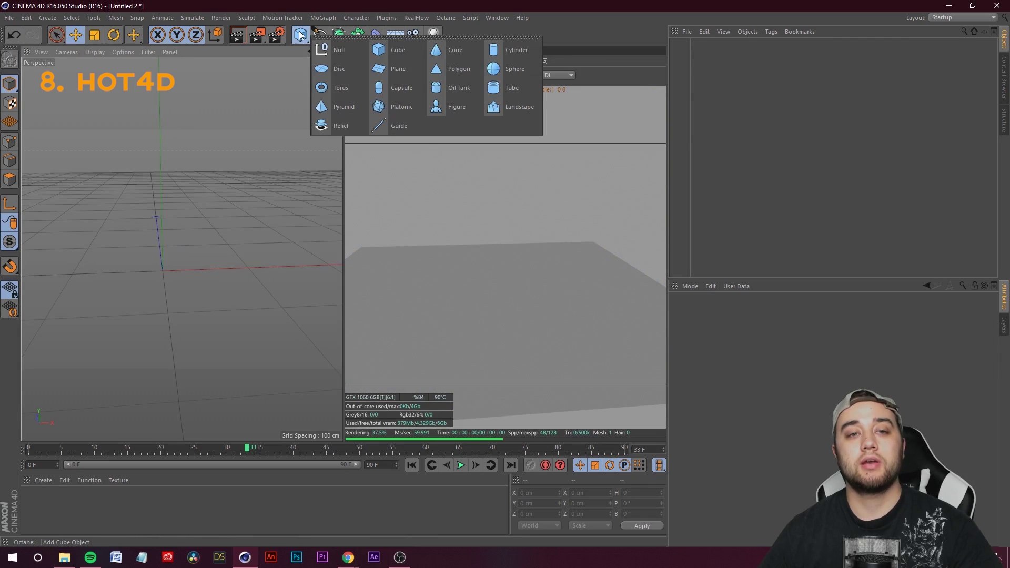
{"action": "left_click", "coordinate": [386, 77]}
{"action": "left_click_drag", "start_coordinate": [314, 56], "coordinate": [431, 15]}
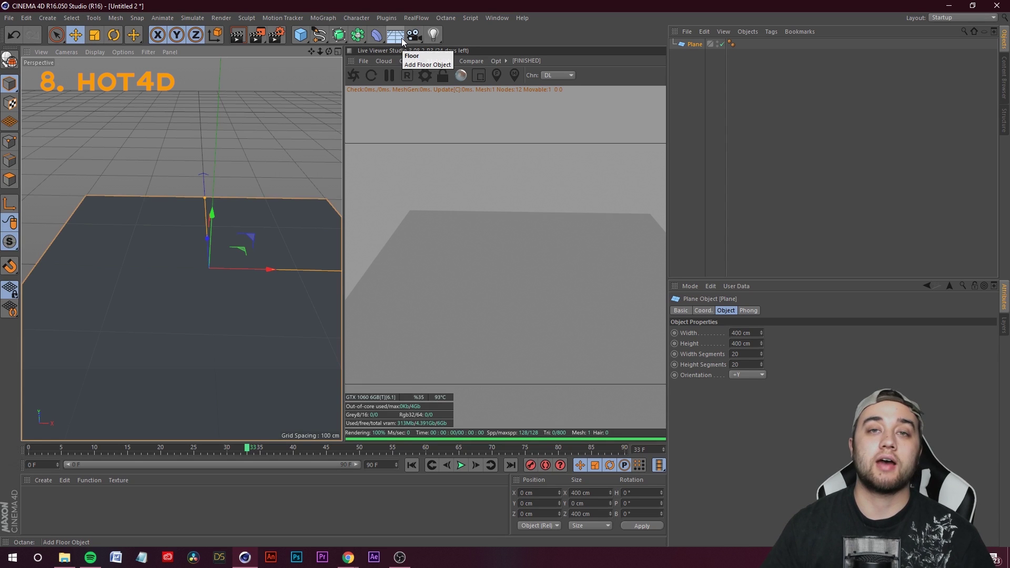
{"action": "left_click", "coordinate": [388, 18]}
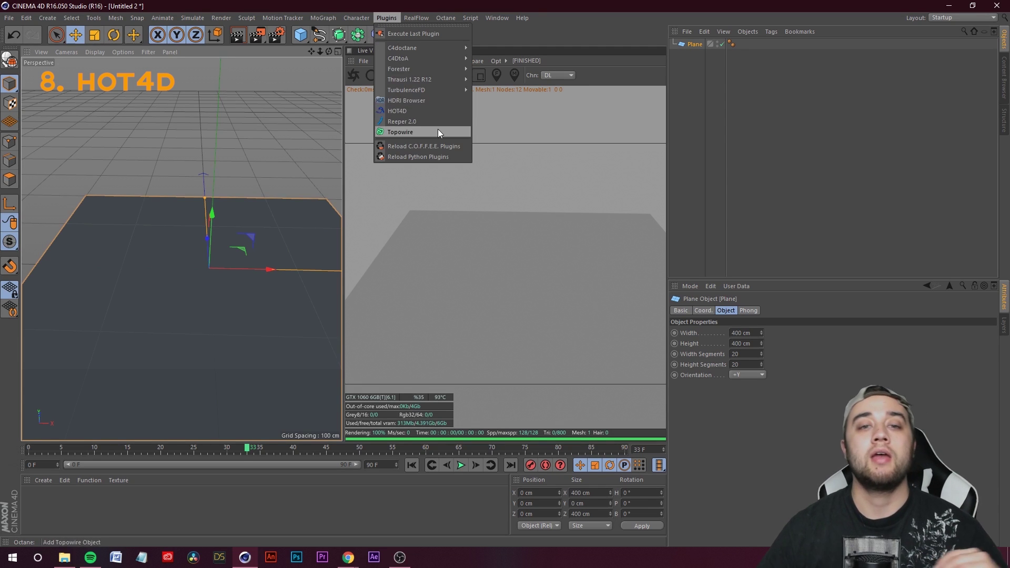
{"action": "left_click", "coordinate": [406, 110]}
{"action": "left_click_drag", "start_coordinate": [699, 47], "coordinate": [706, 57]}
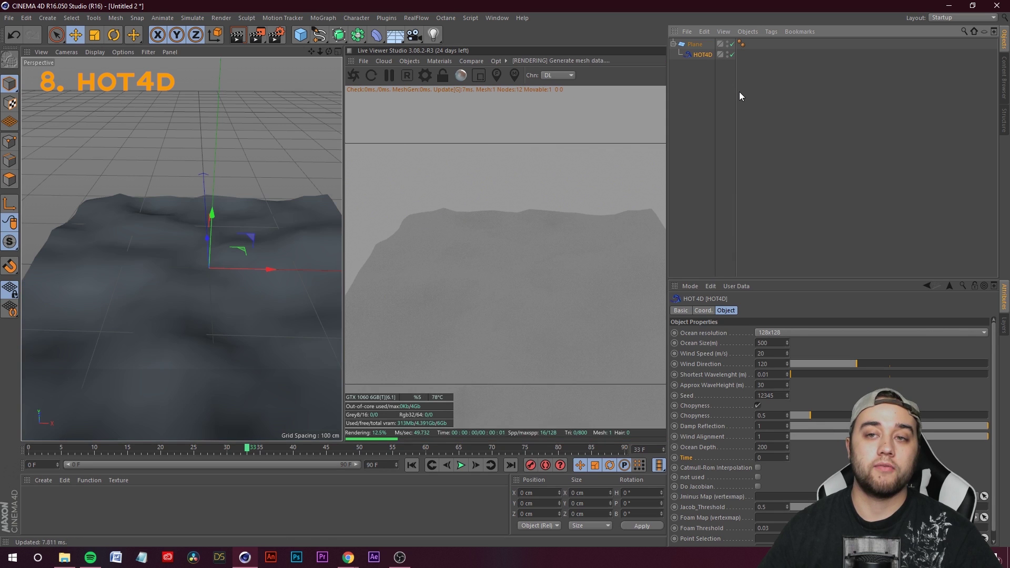
- Set the plane's width segments and height segments to 500 each
{"action": "left_click", "coordinate": [695, 44]}
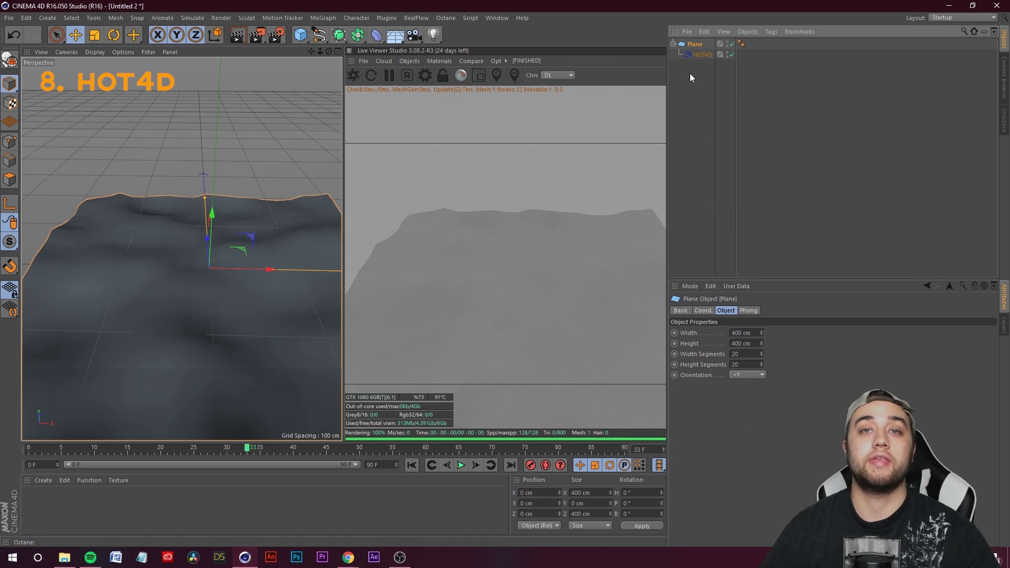
{"action": "left_click_drag", "start_coordinate": [741, 354], "coordinate": [669, 334]}
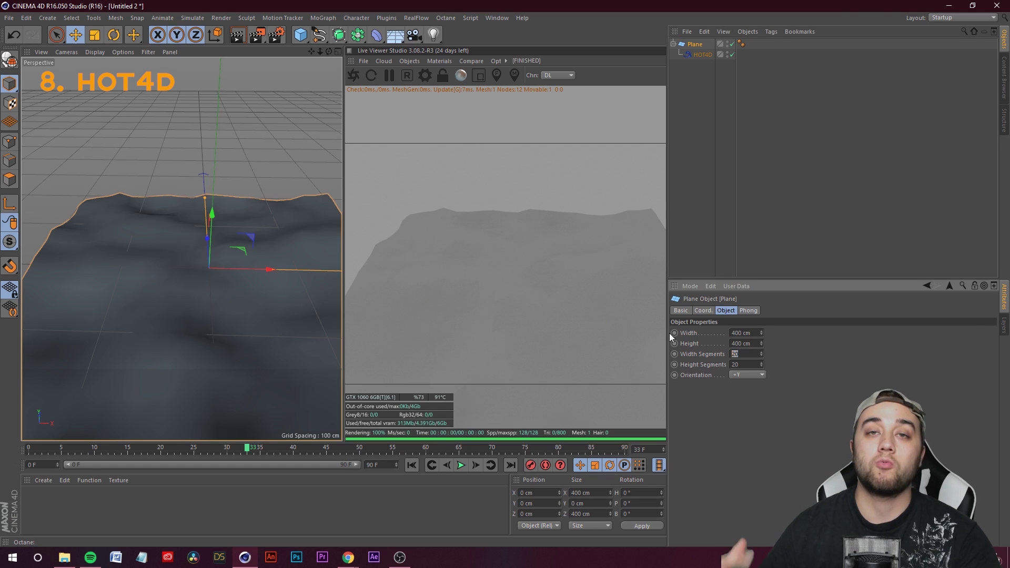
{"action": "type", "text": "500"}
{"action": "key", "text": "Tab"}
{"action": "type", "text": "500"}
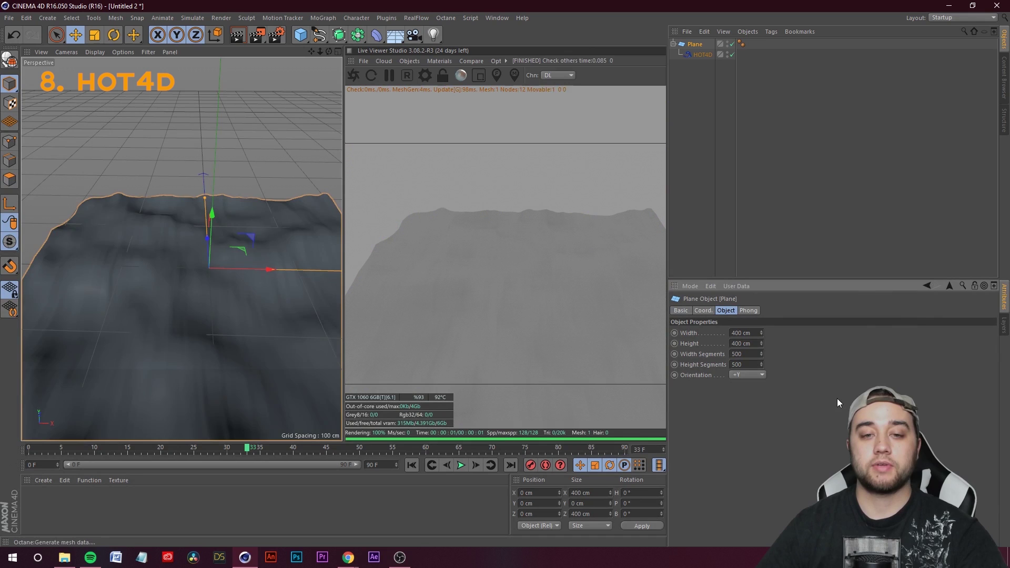
{"action": "key", "text": "Return"}
- Set a keyframe for the HOT4D deformer's Time at value 0 on frame 33
{"action": "left_click", "coordinate": [704, 54]}
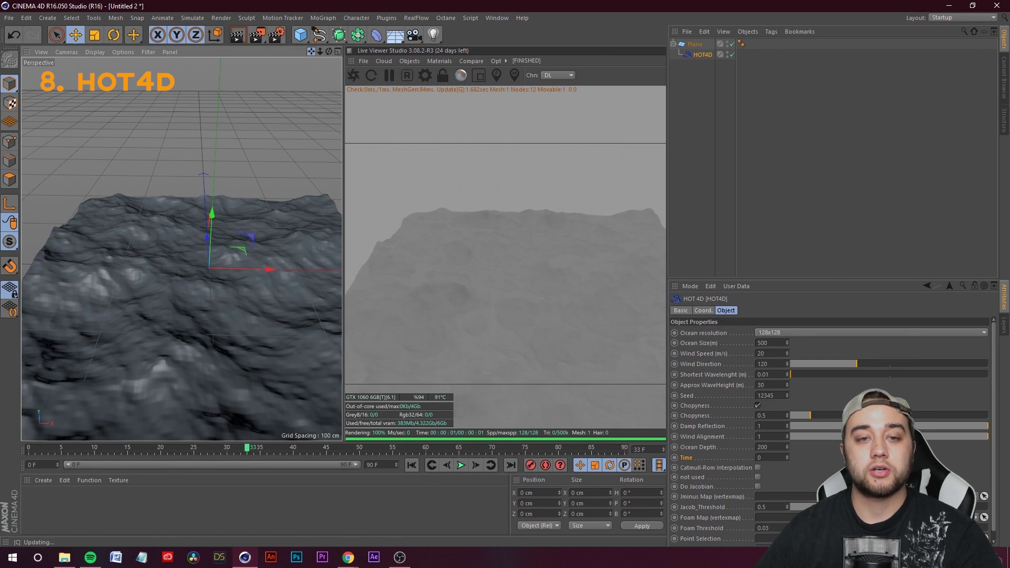
{"action": "middle_click_drag", "start_coordinate": [181, 249], "coordinate": [154, 204], "text": "alt"}
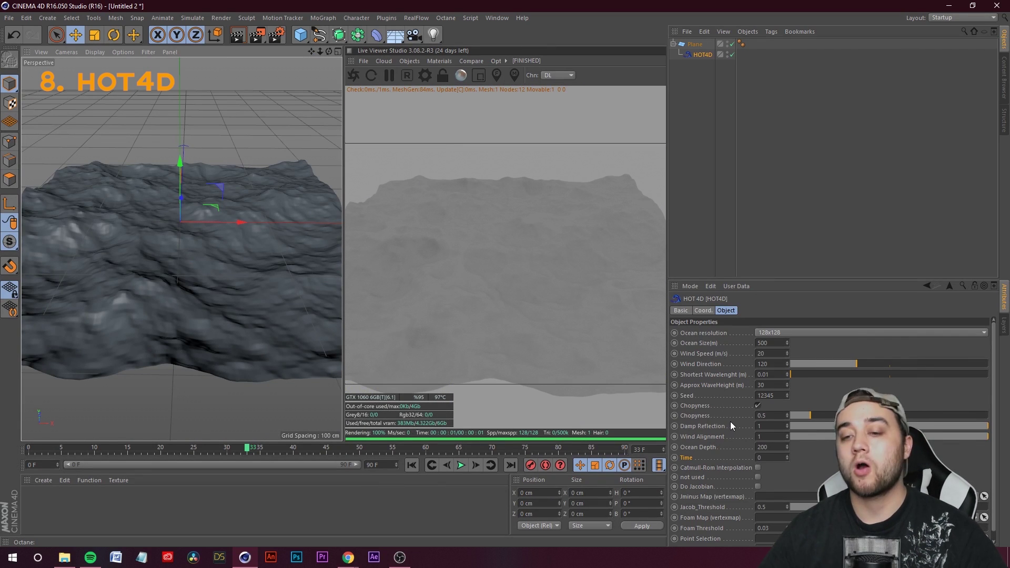
{"action": "left_click", "coordinate": [674, 457], "text": "ctrl"}
- Keyframe the HOT4D Time at 50 on frame 78 and scrub the wave animation back to frame 49
{"action": "left_click_drag", "start_coordinate": [247, 450], "coordinate": [545, 447]}
{"action": "left_click_drag", "start_coordinate": [772, 458], "coordinate": [549, 400]}
{"action": "type", "text": "50"}
{"action": "key", "text": "Return"}
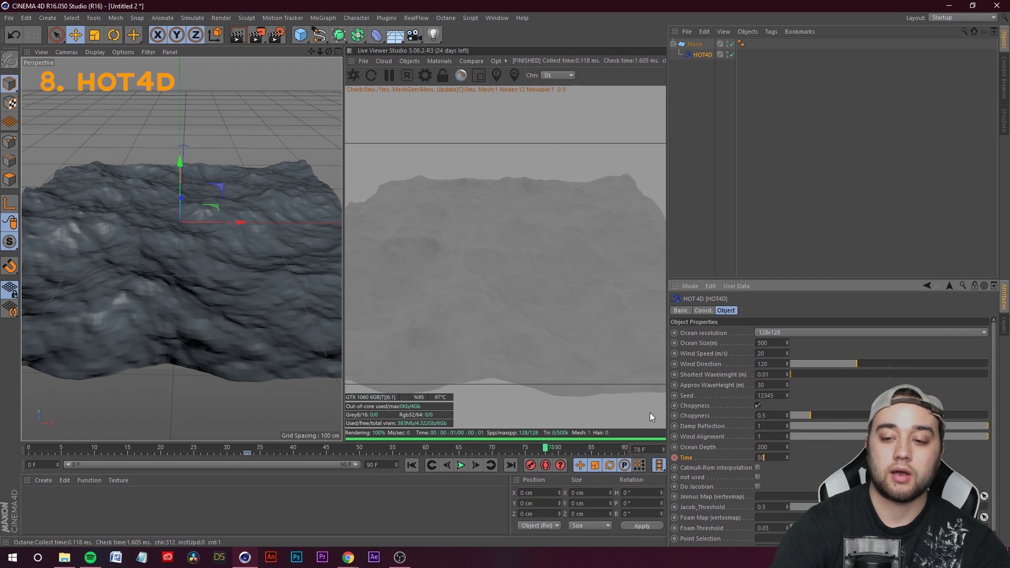
{"action": "left_click", "coordinate": [674, 458]}
{"action": "left_click_drag", "start_coordinate": [467, 446], "coordinate": [337, 446]}
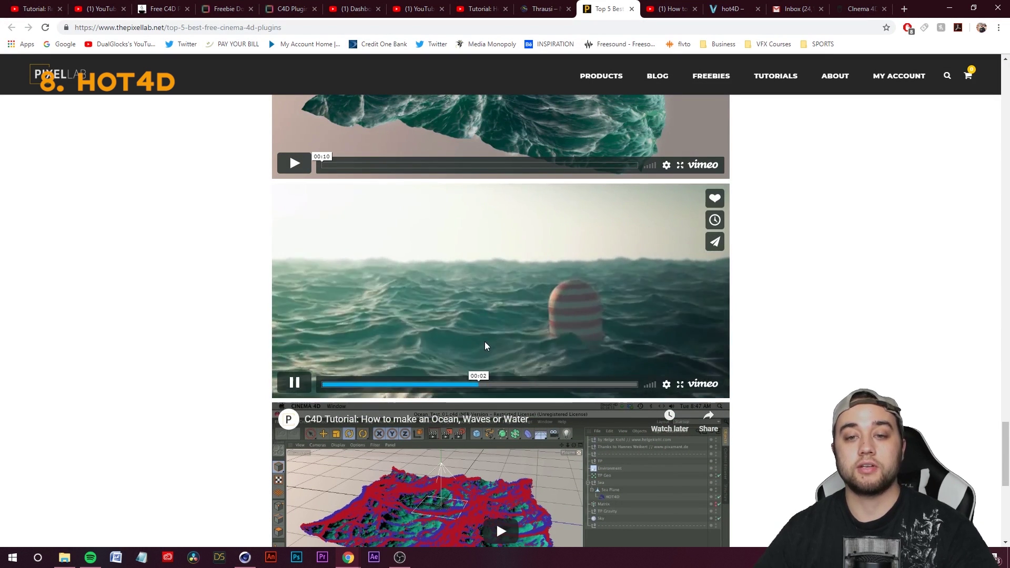
- Look through the HOT4D ocean example videos on The Pixel Lab's free plugins page and return to the ocean scene in Cinema 4D
{"action": "scroll", "coordinate": [368, 326], "scroll_direction": "down", "scroll_amount": 5}
{"action": "scroll", "coordinate": [235, 219], "scroll_direction": "up", "scroll_amount": 10}
{"action": "scroll", "coordinate": [168, 373], "scroll_direction": "down", "scroll_amount": 6}
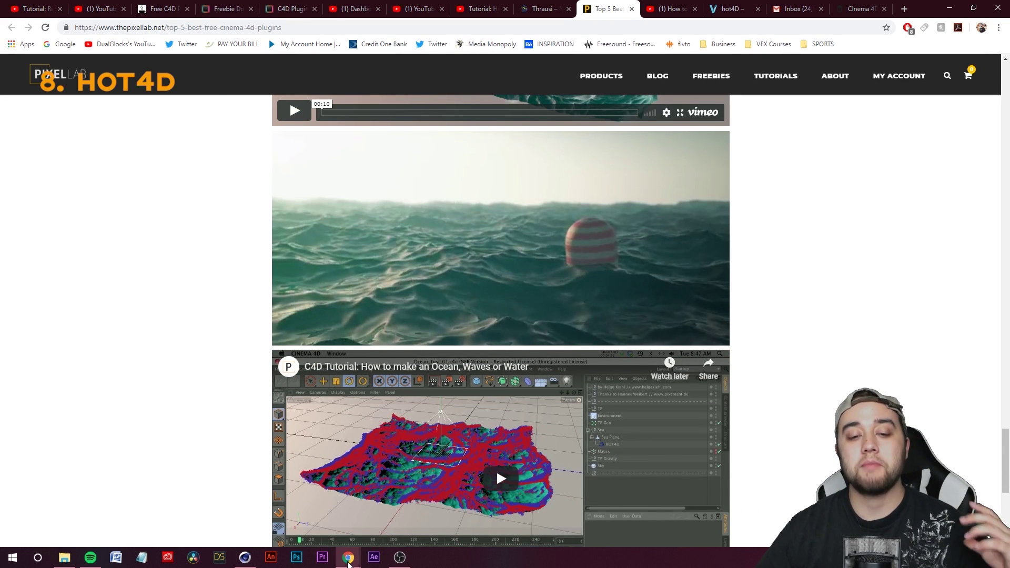
{"action": "left_click", "coordinate": [347, 563]}
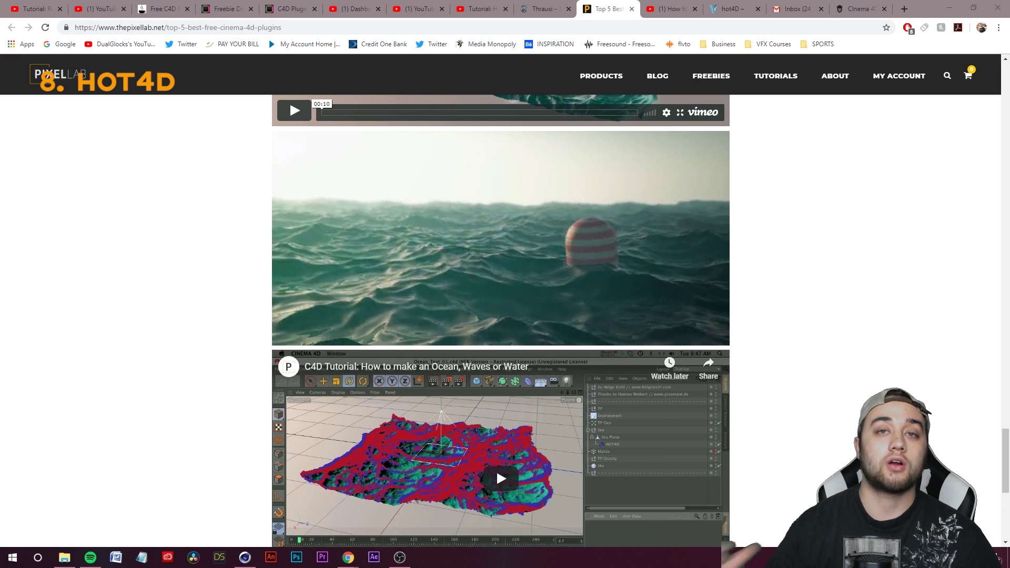
{"action": "left_click", "coordinate": [244, 558]}
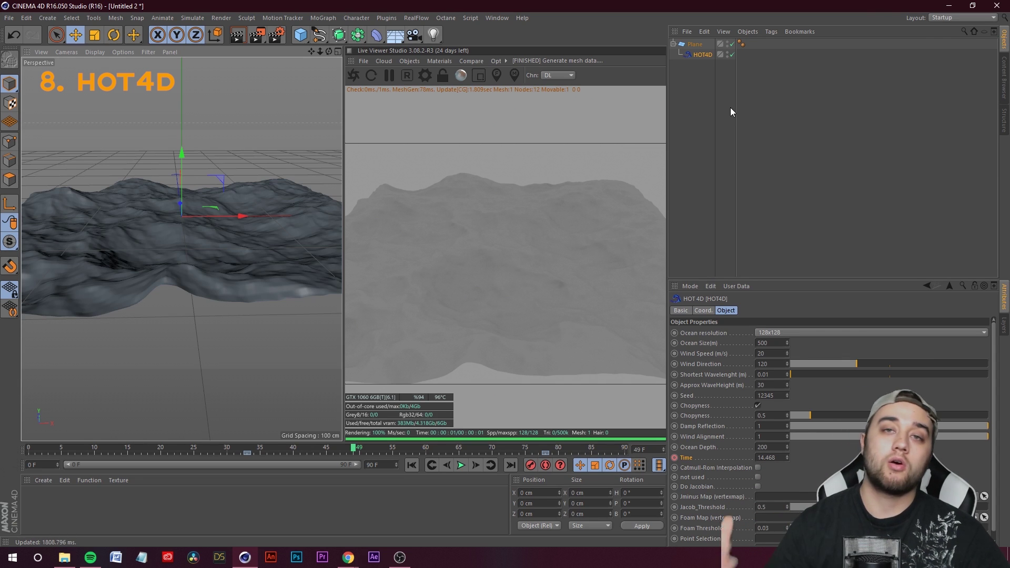
{"action": "left_click_drag", "start_coordinate": [188, 137], "coordinate": [194, 156], "text": "alt"}
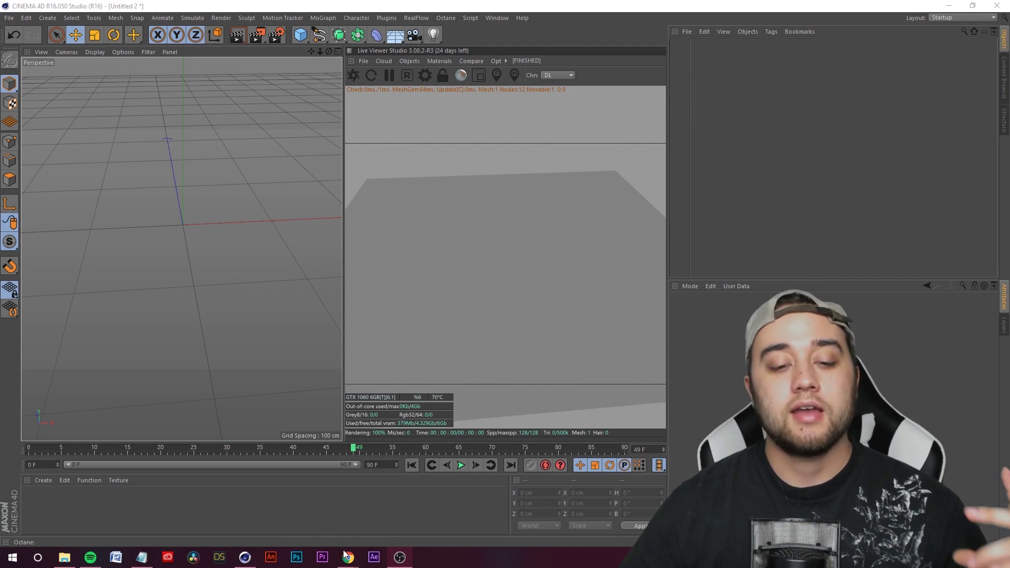
- Switch to the Chrome window with the Greyscalegorilla Transform presets video, skip through several presets and pause it
{"action": "mouse_move", "coordinate": [351, 559]}
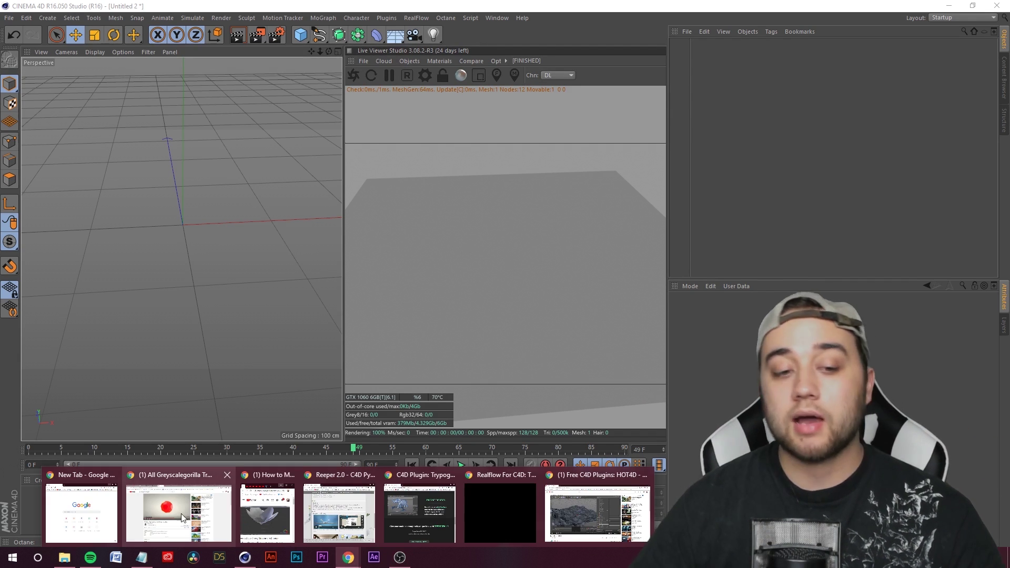
{"action": "left_click", "coordinate": [220, 535]}
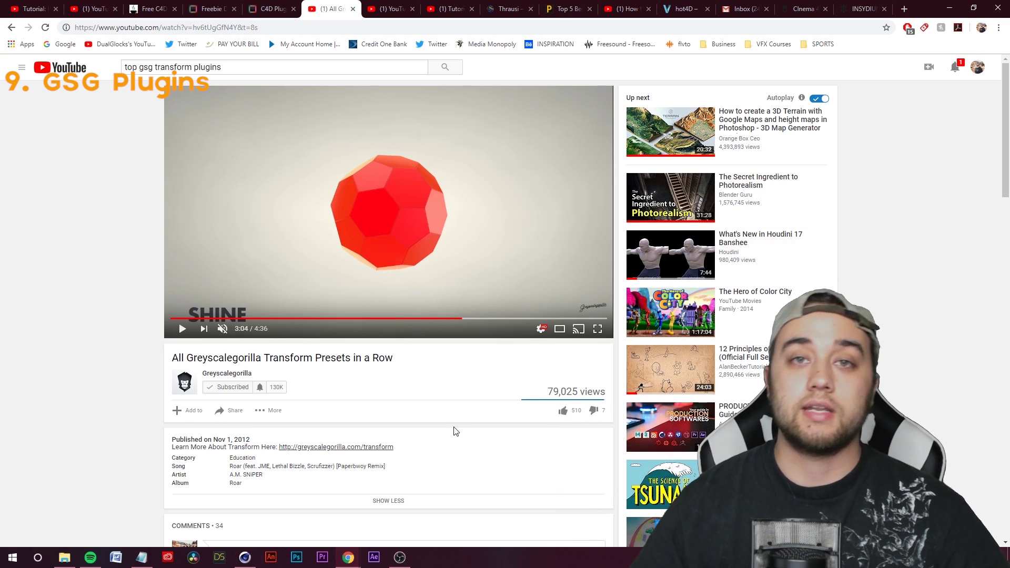
{"action": "left_click", "coordinate": [300, 319]}
{"action": "left_click", "coordinate": [220, 319]}
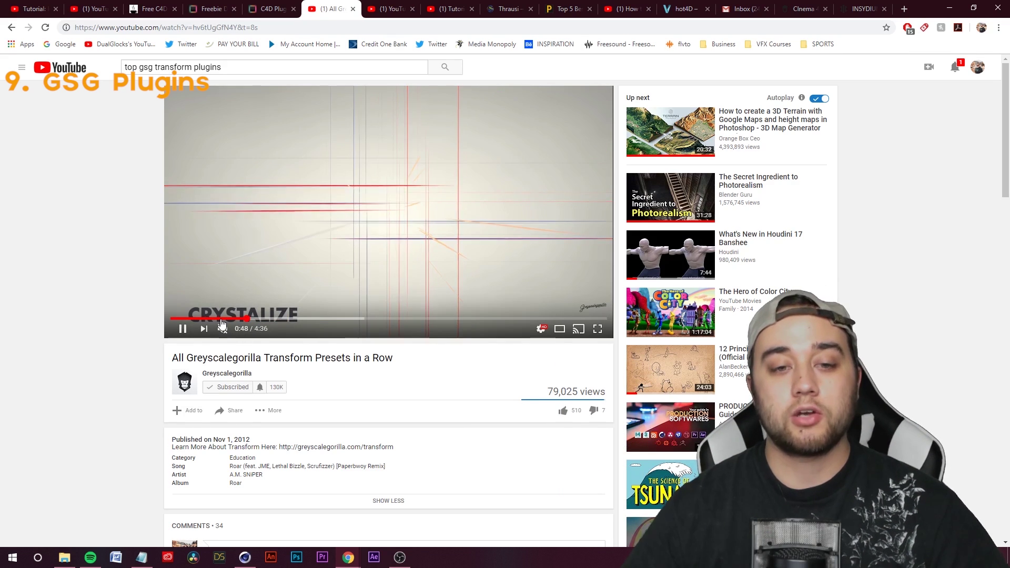
{"action": "left_click", "coordinate": [294, 318]}
{"action": "left_click", "coordinate": [367, 319]}
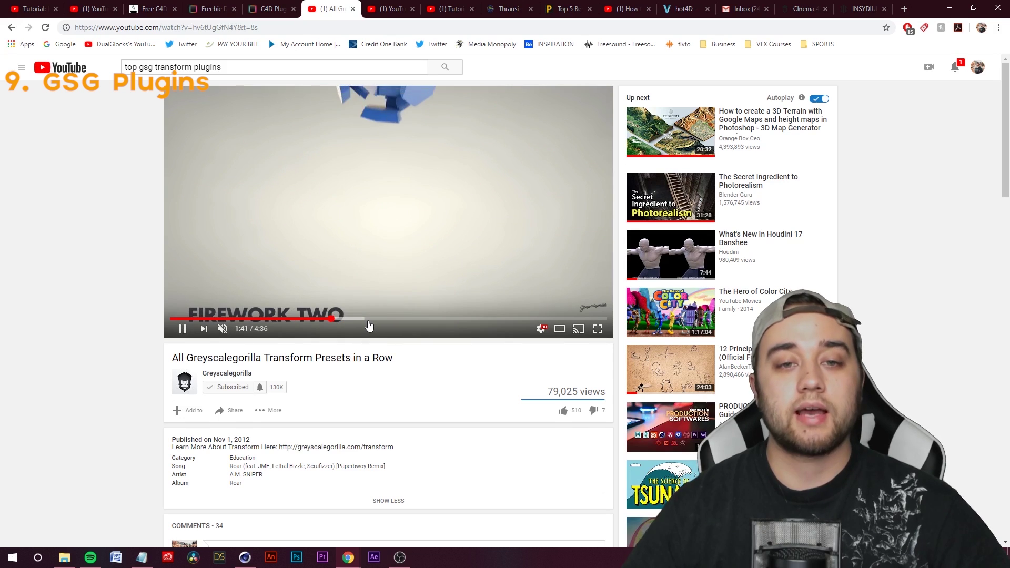
{"action": "left_click", "coordinate": [385, 216]}
- Switch to Cinema 4D, view the HDRI Browser plugin's HDRI Link Sampler Pack and close the browser window
{"action": "left_click", "coordinate": [244, 557]}
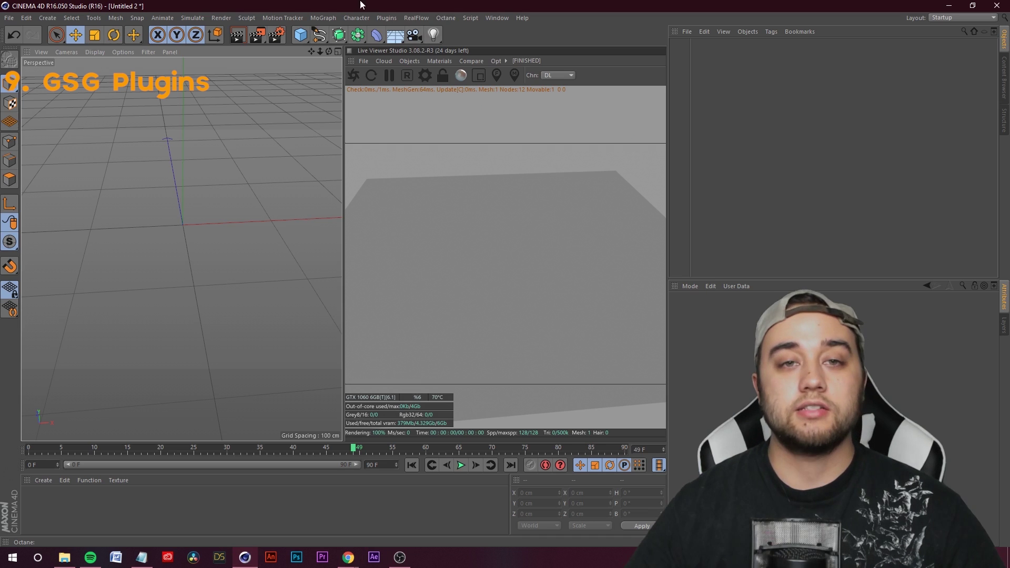
{"action": "left_click", "coordinate": [387, 18]}
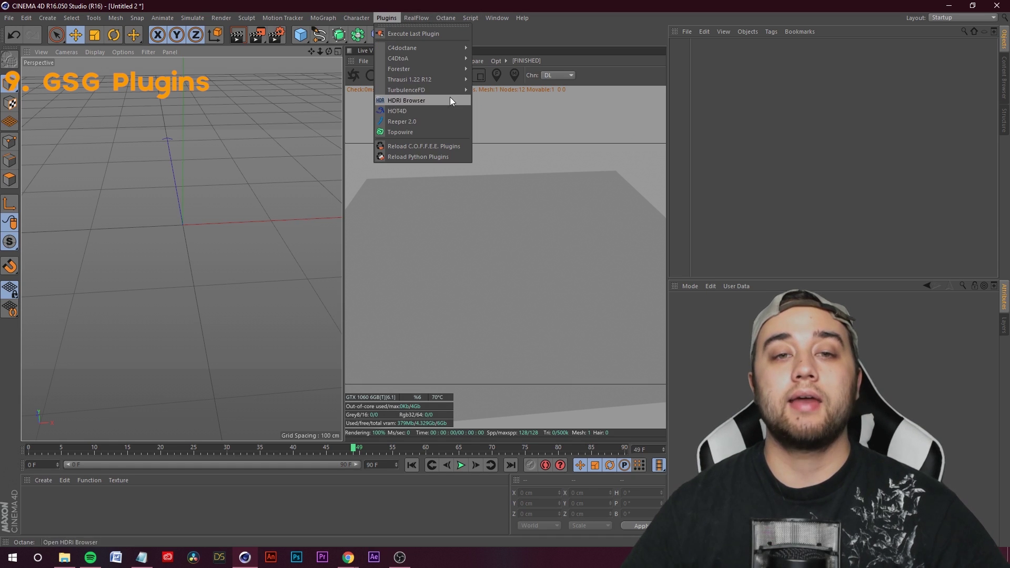
{"action": "left_click", "coordinate": [401, 100]}
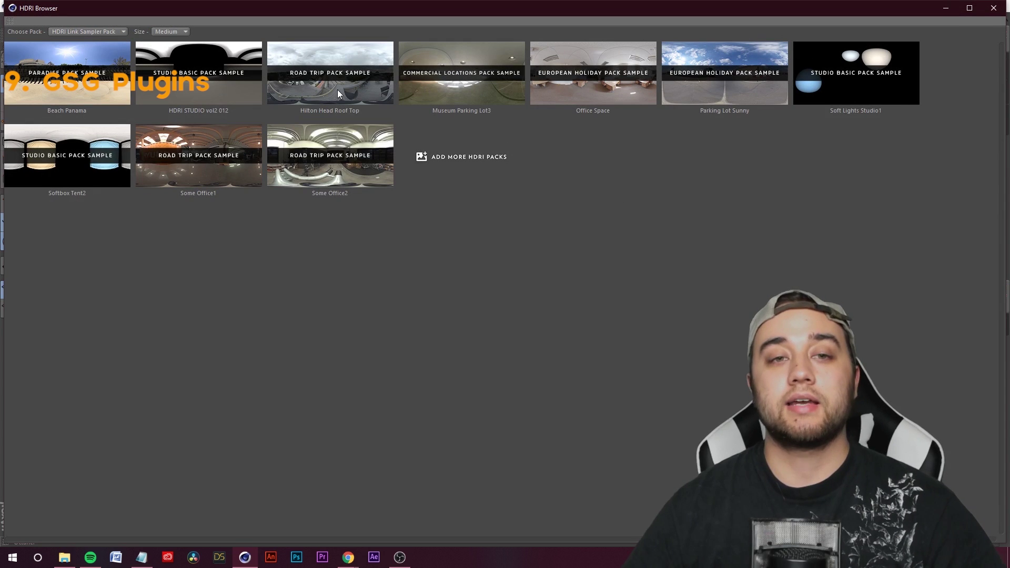
{"action": "left_click", "coordinate": [993, 12]}
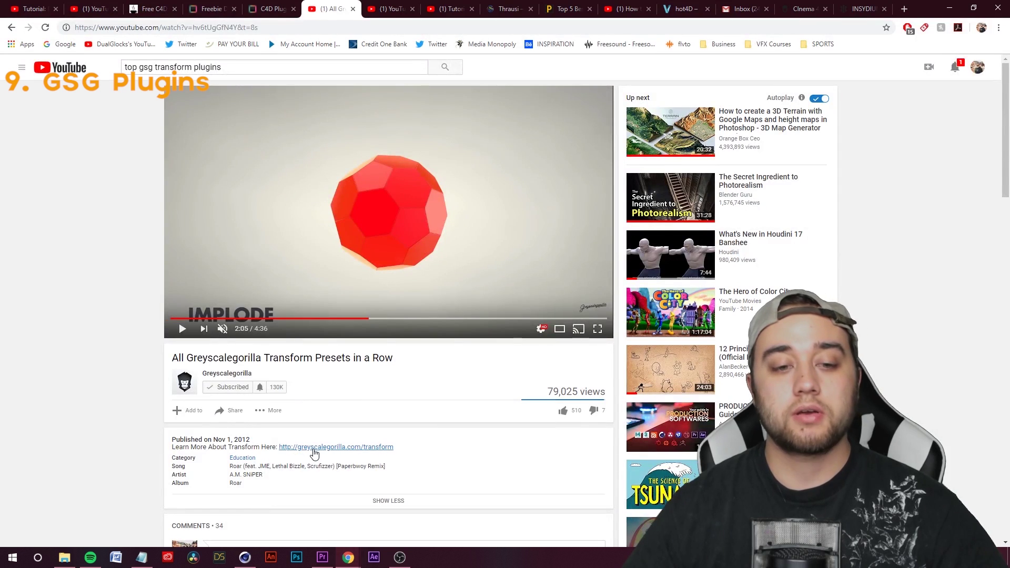
- Open the greyscalegorilla.com/transform link from the video description and review the Transform plugin's features and presets
{"action": "left_click", "coordinate": [315, 448]}
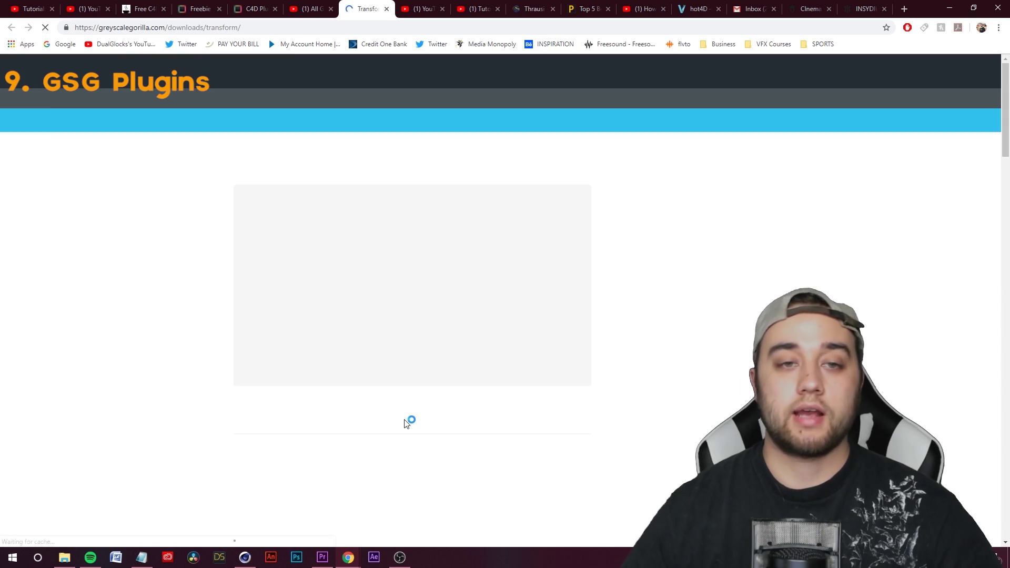
{"action": "scroll", "coordinate": [216, 418], "scroll_direction": "down", "scroll_amount": 6}
{"action": "scroll", "coordinate": [217, 418], "scroll_direction": "down", "scroll_amount": 15}
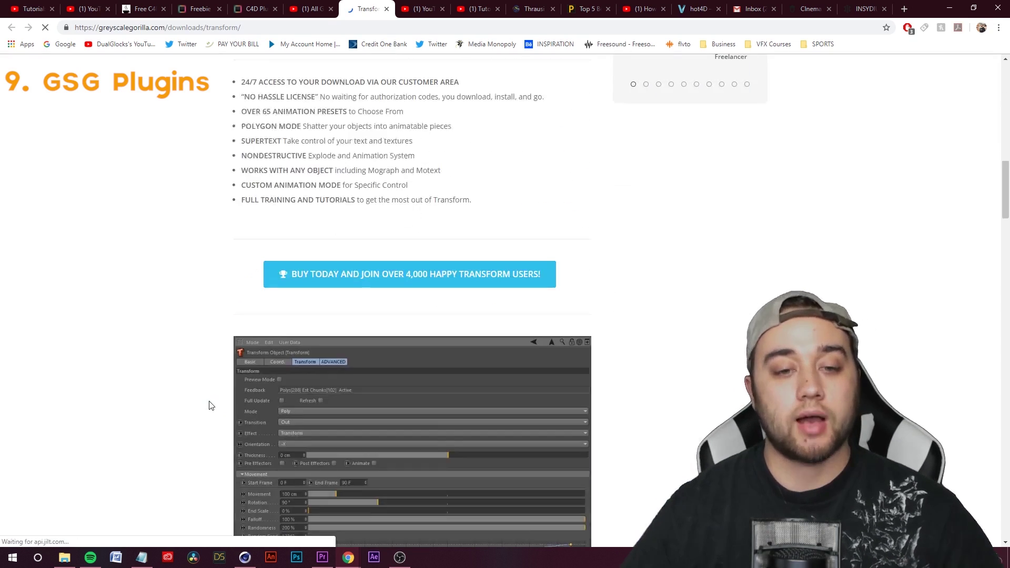
{"action": "scroll", "coordinate": [215, 402], "scroll_direction": "down", "scroll_amount": 12}
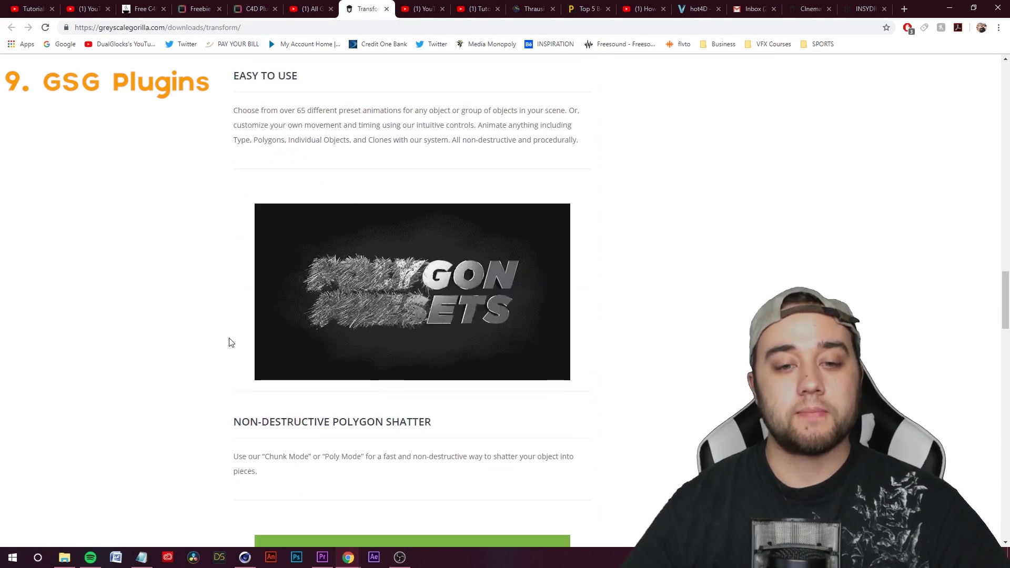
{"action": "scroll", "coordinate": [273, 249], "scroll_direction": "down", "scroll_amount": 4}
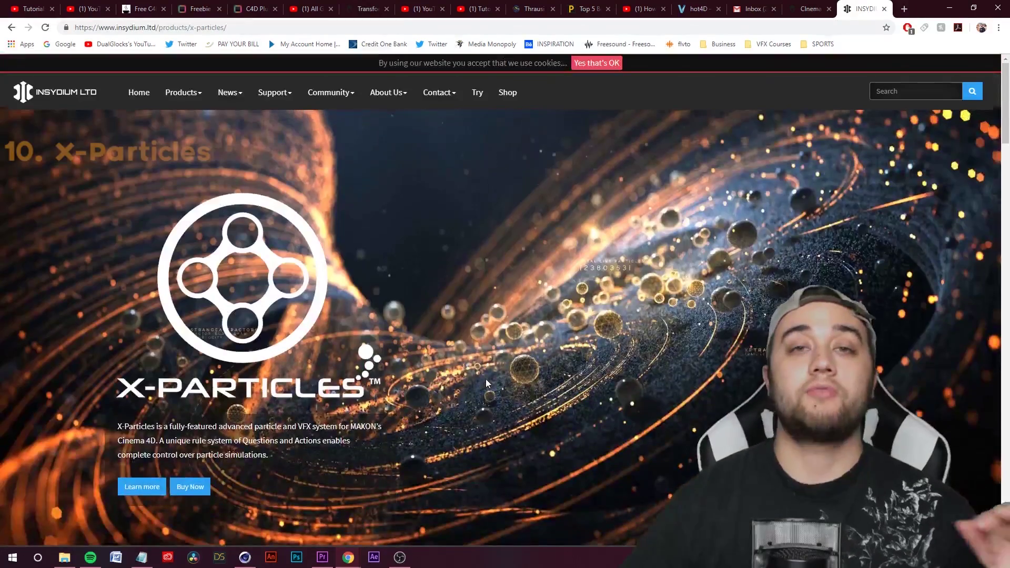
- Examine the X-Particles product page on the Insydium site, including the ParticleFX, smoke and fire, fluids and cloth sections
{"action": "scroll", "coordinate": [480, 353], "scroll_direction": "down", "scroll_amount": 10}
{"action": "scroll", "coordinate": [473, 368], "scroll_direction": "up", "scroll_amount": 7}
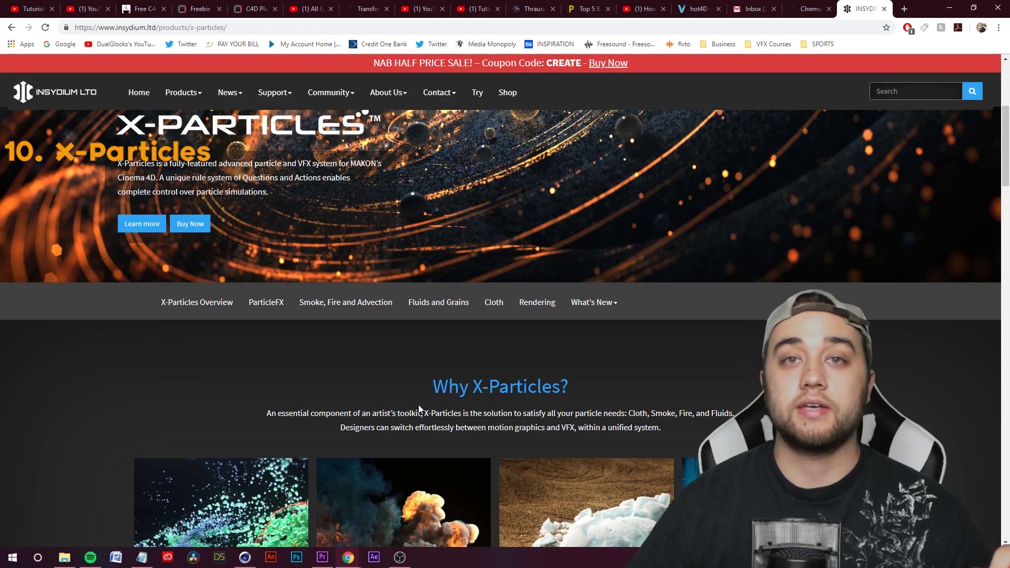
{"action": "scroll", "coordinate": [418, 405], "scroll_direction": "down", "scroll_amount": 5}
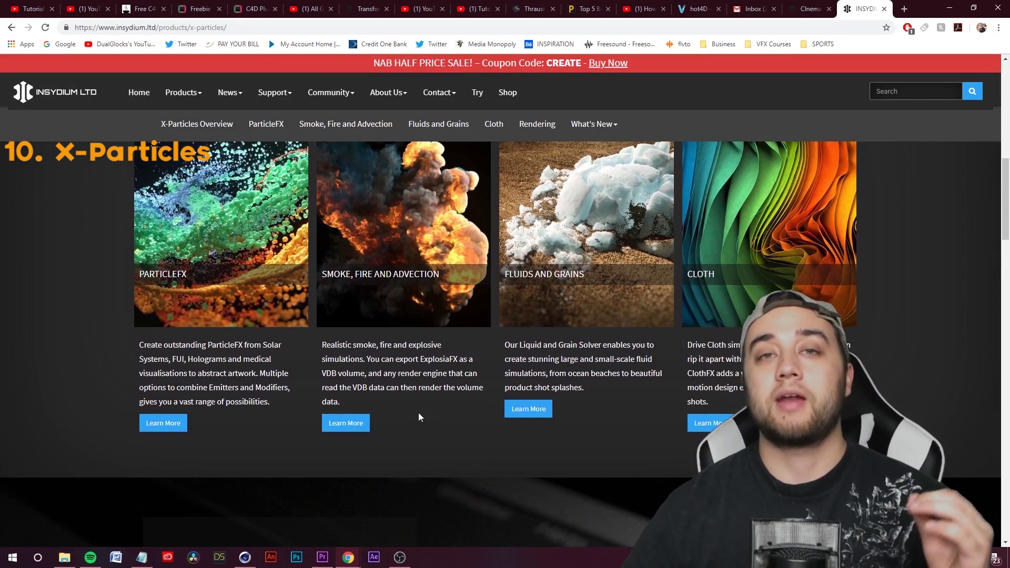
{"action": "scroll", "coordinate": [418, 413], "scroll_direction": "up", "scroll_amount": 2}
{"action": "scroll", "coordinate": [232, 388], "scroll_direction": "down", "scroll_amount": 1}
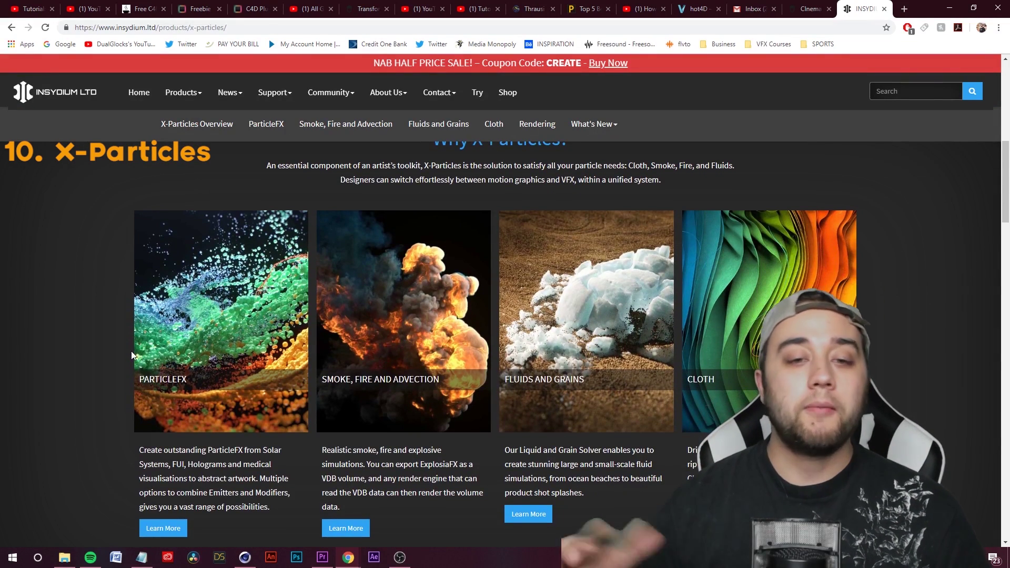